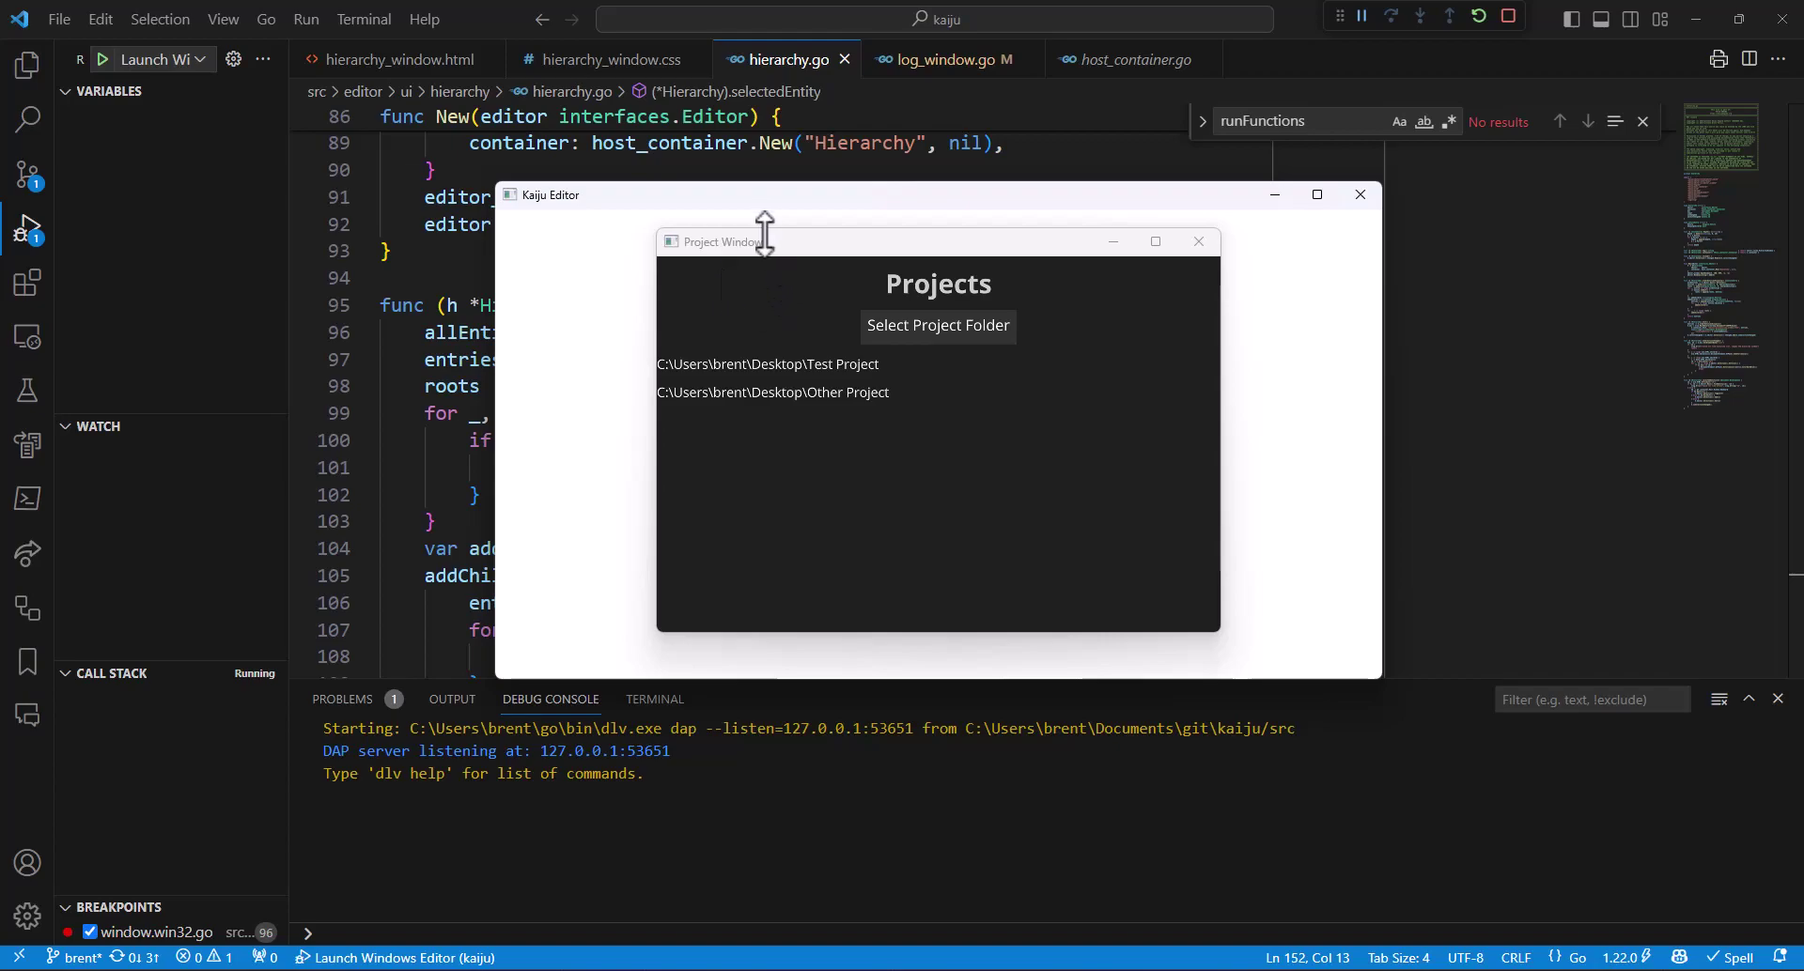
Open the Test Project and bring the editor stage and content browser forward.
click(820, 361)
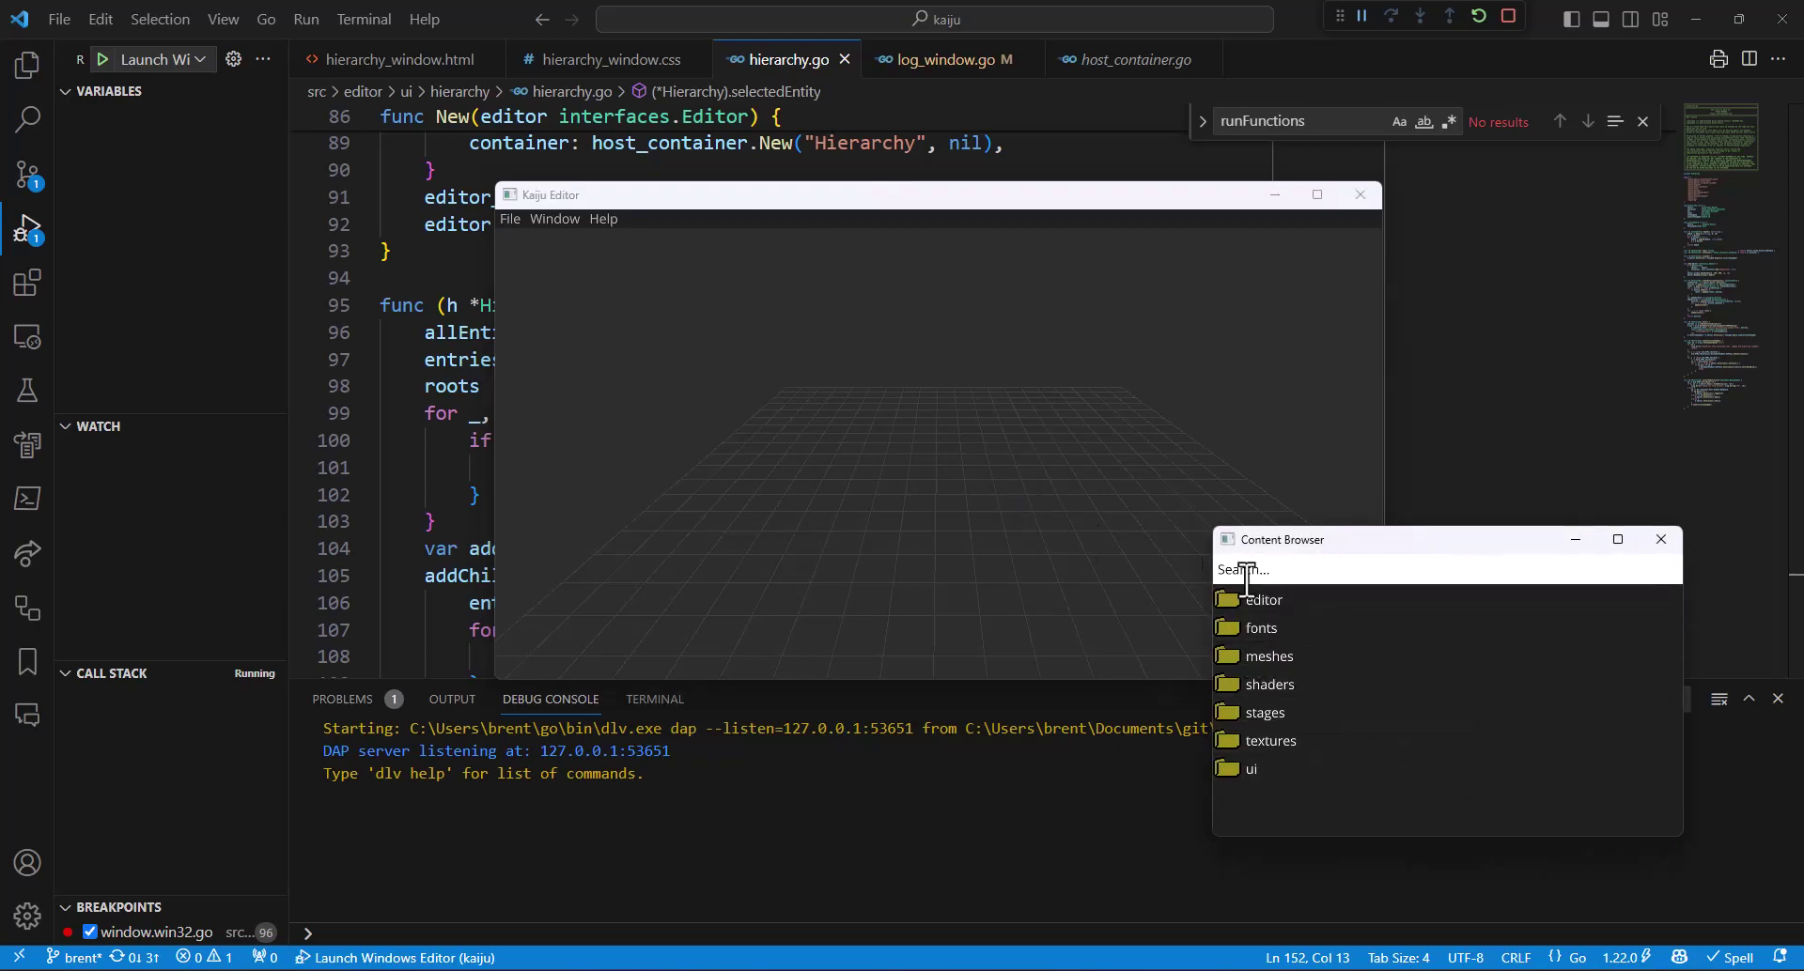
click(568, 233)
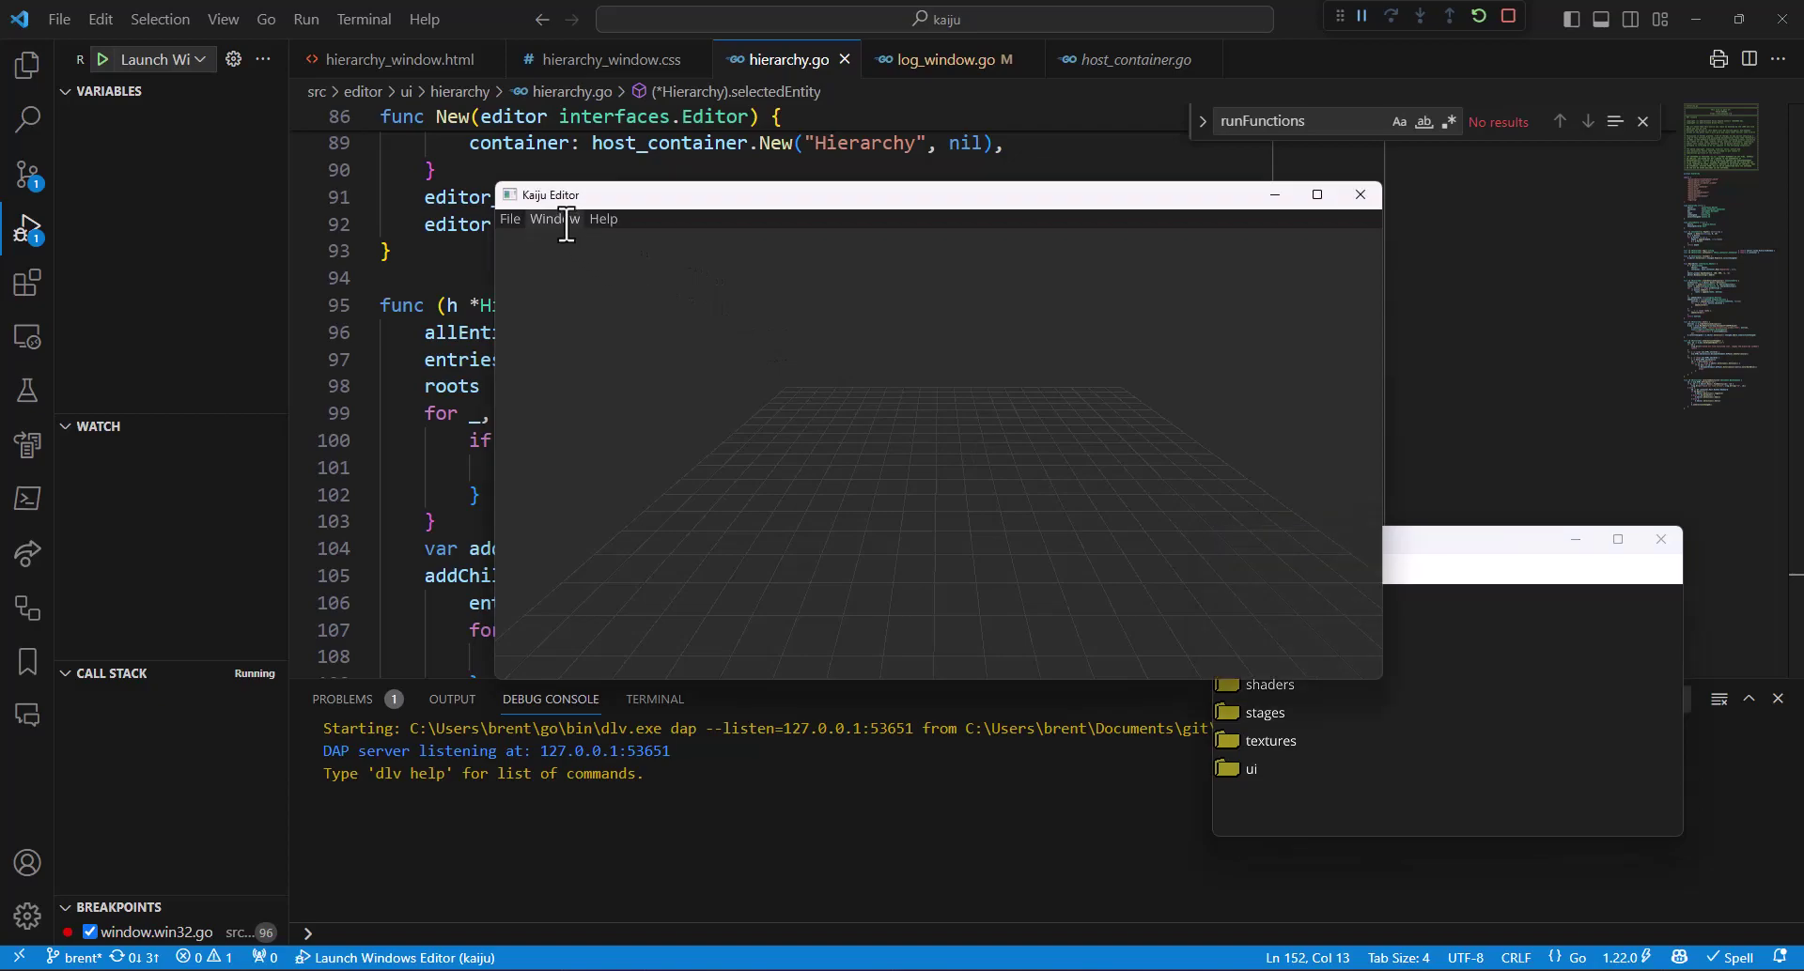
click(1507, 559)
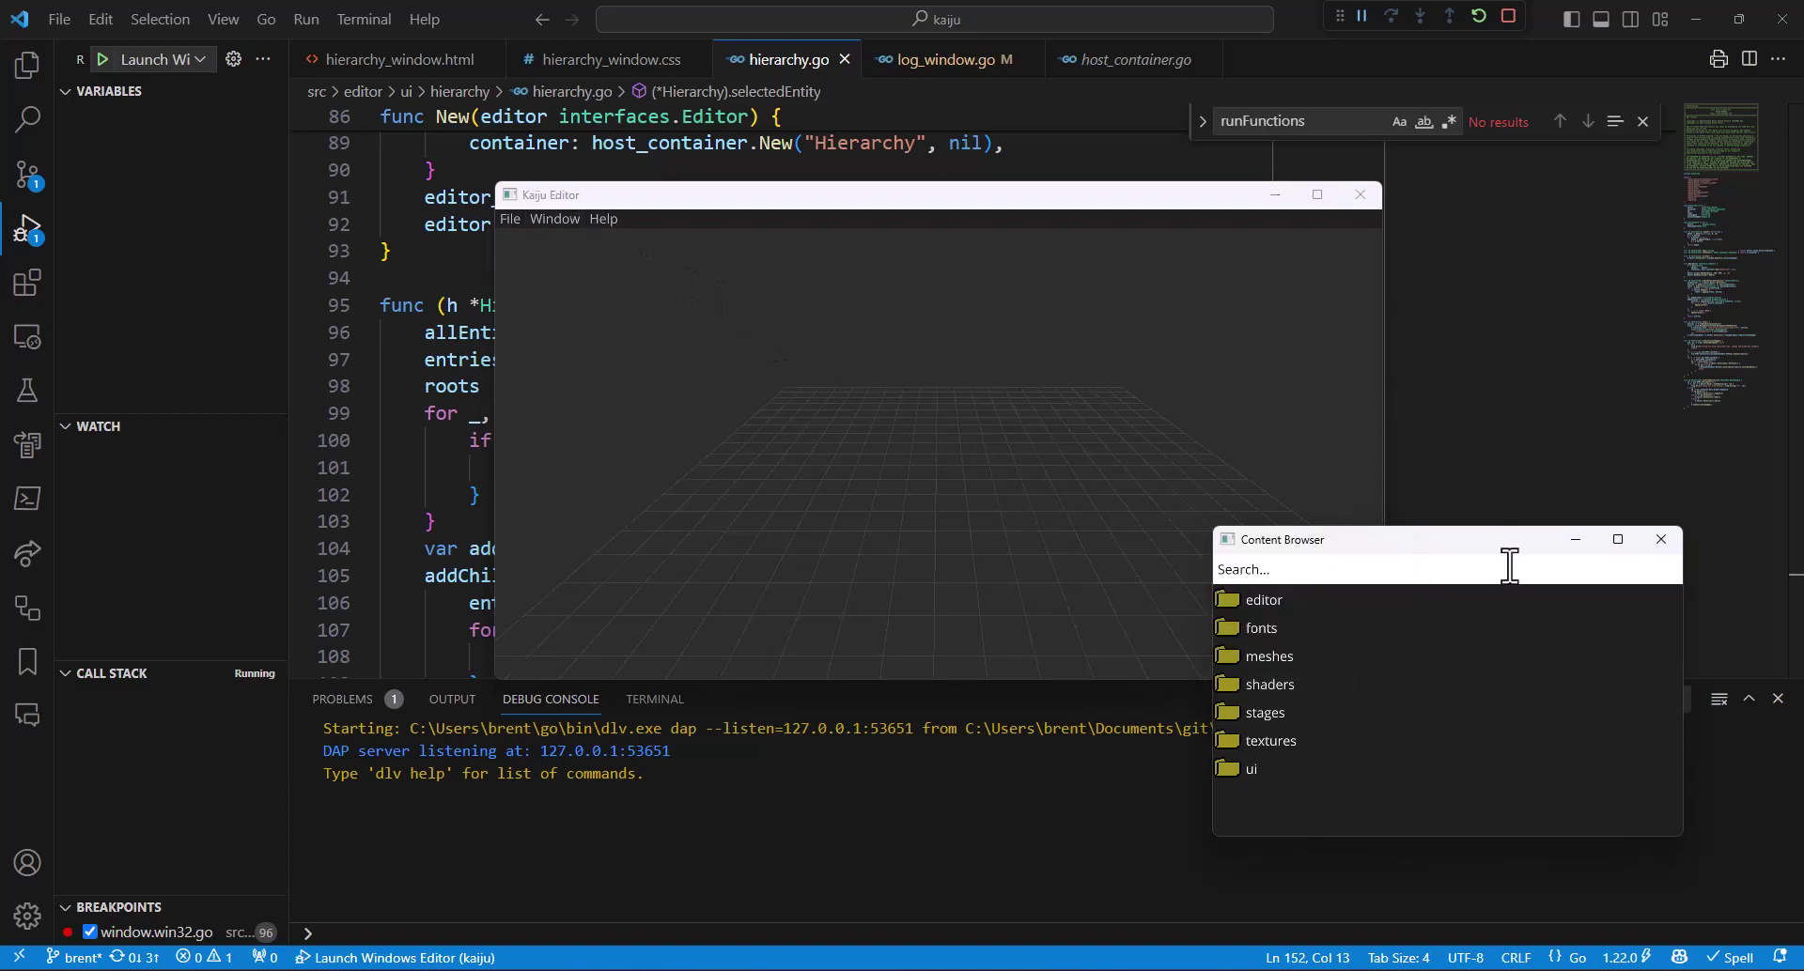
click(558, 218)
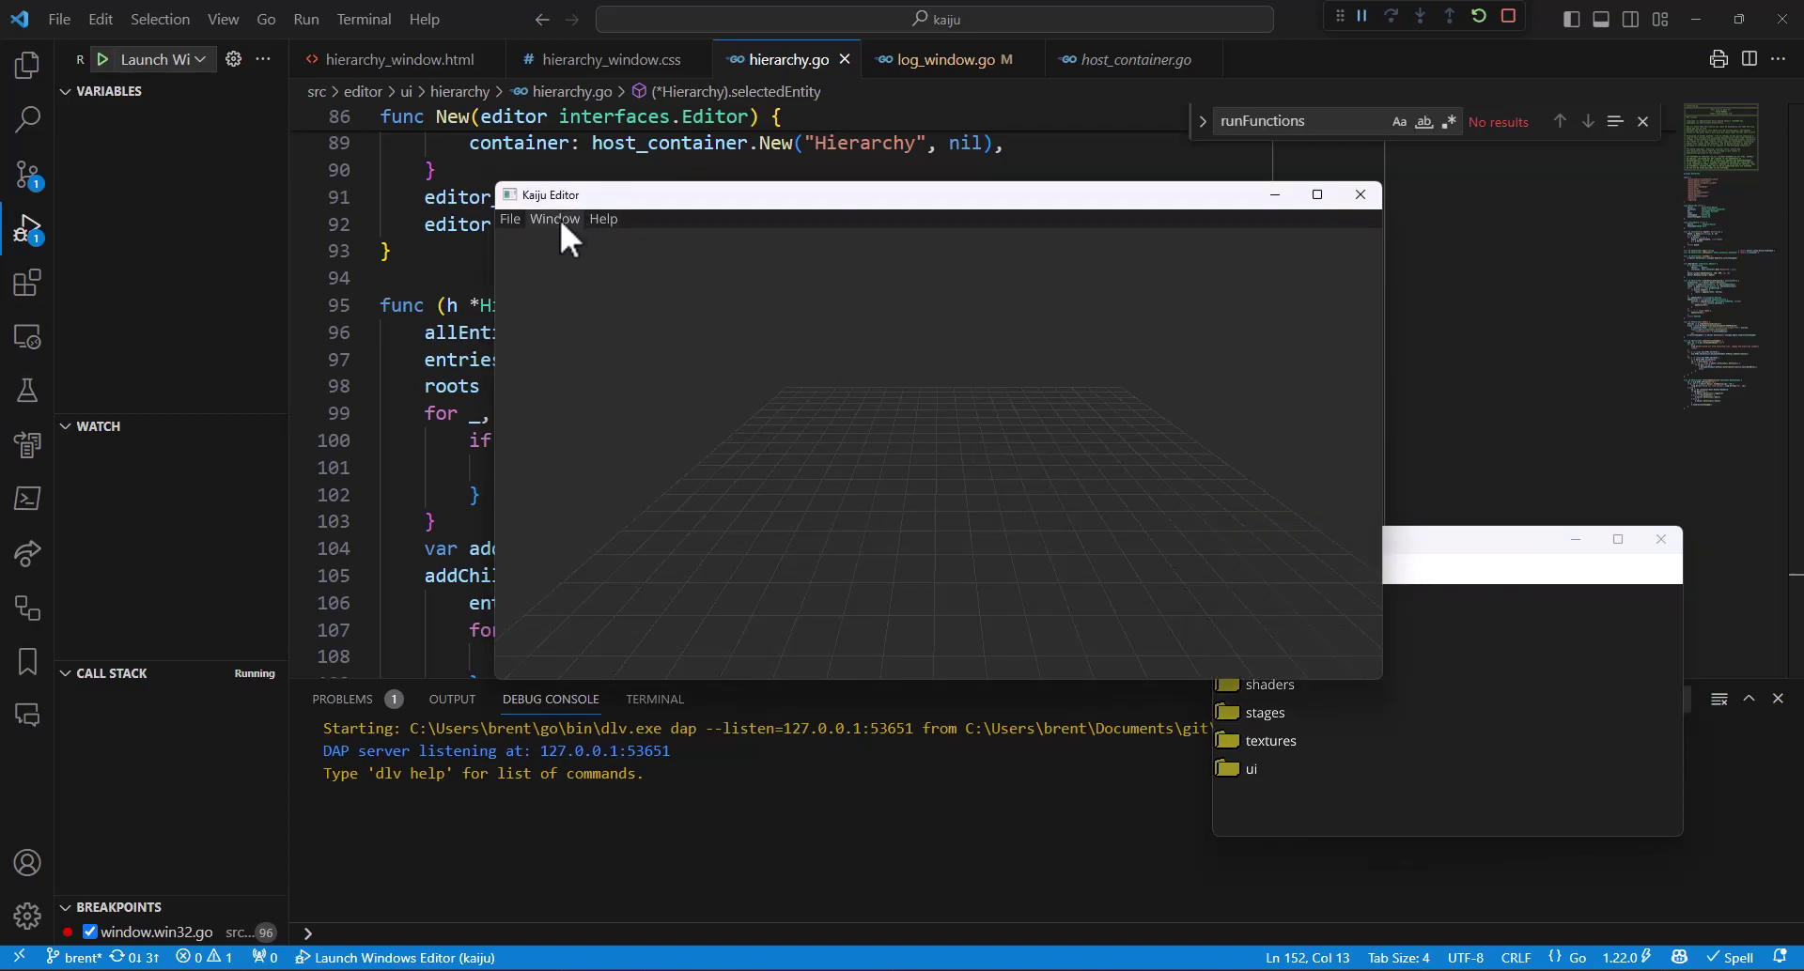
Open the Log Window from the Window menu and move it lower on screen.
click(558, 218)
click(564, 246)
drag(490, 124, 542, 470)
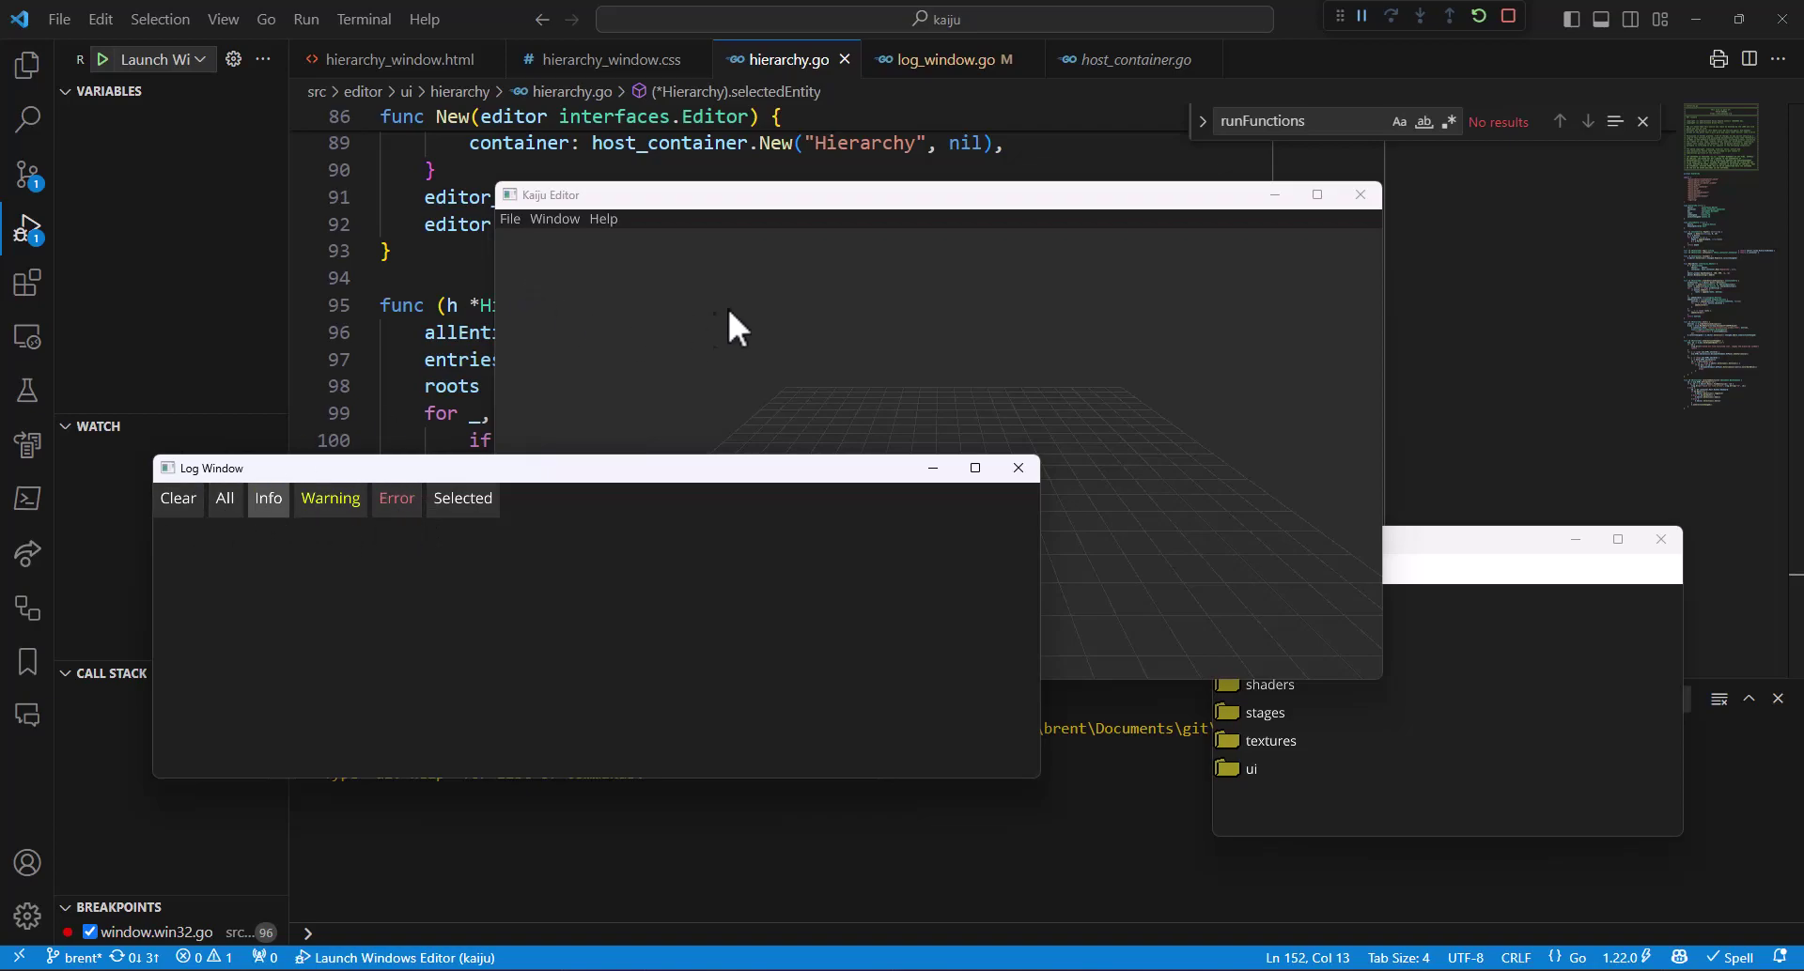
Run 'log info', 'log warn' and 'log error' in the console, then view the Log Window.
click(729, 311)
key(grave)
text(log info)
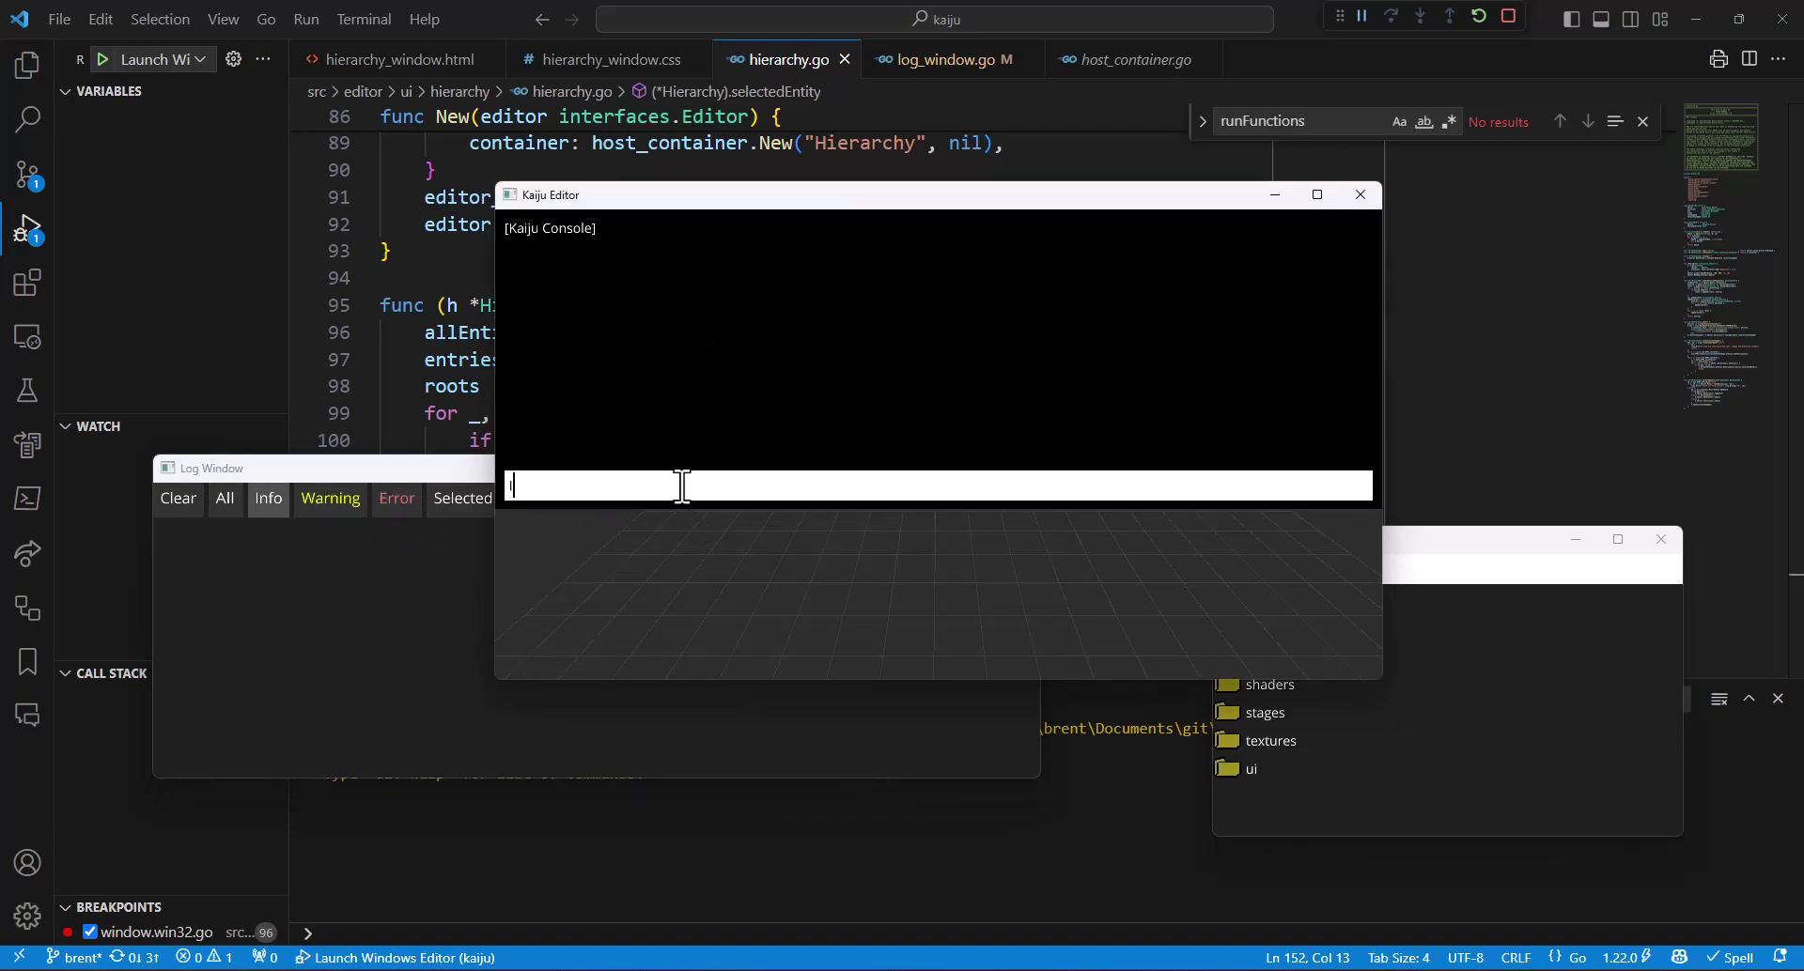
key(Return)
text(log warn)
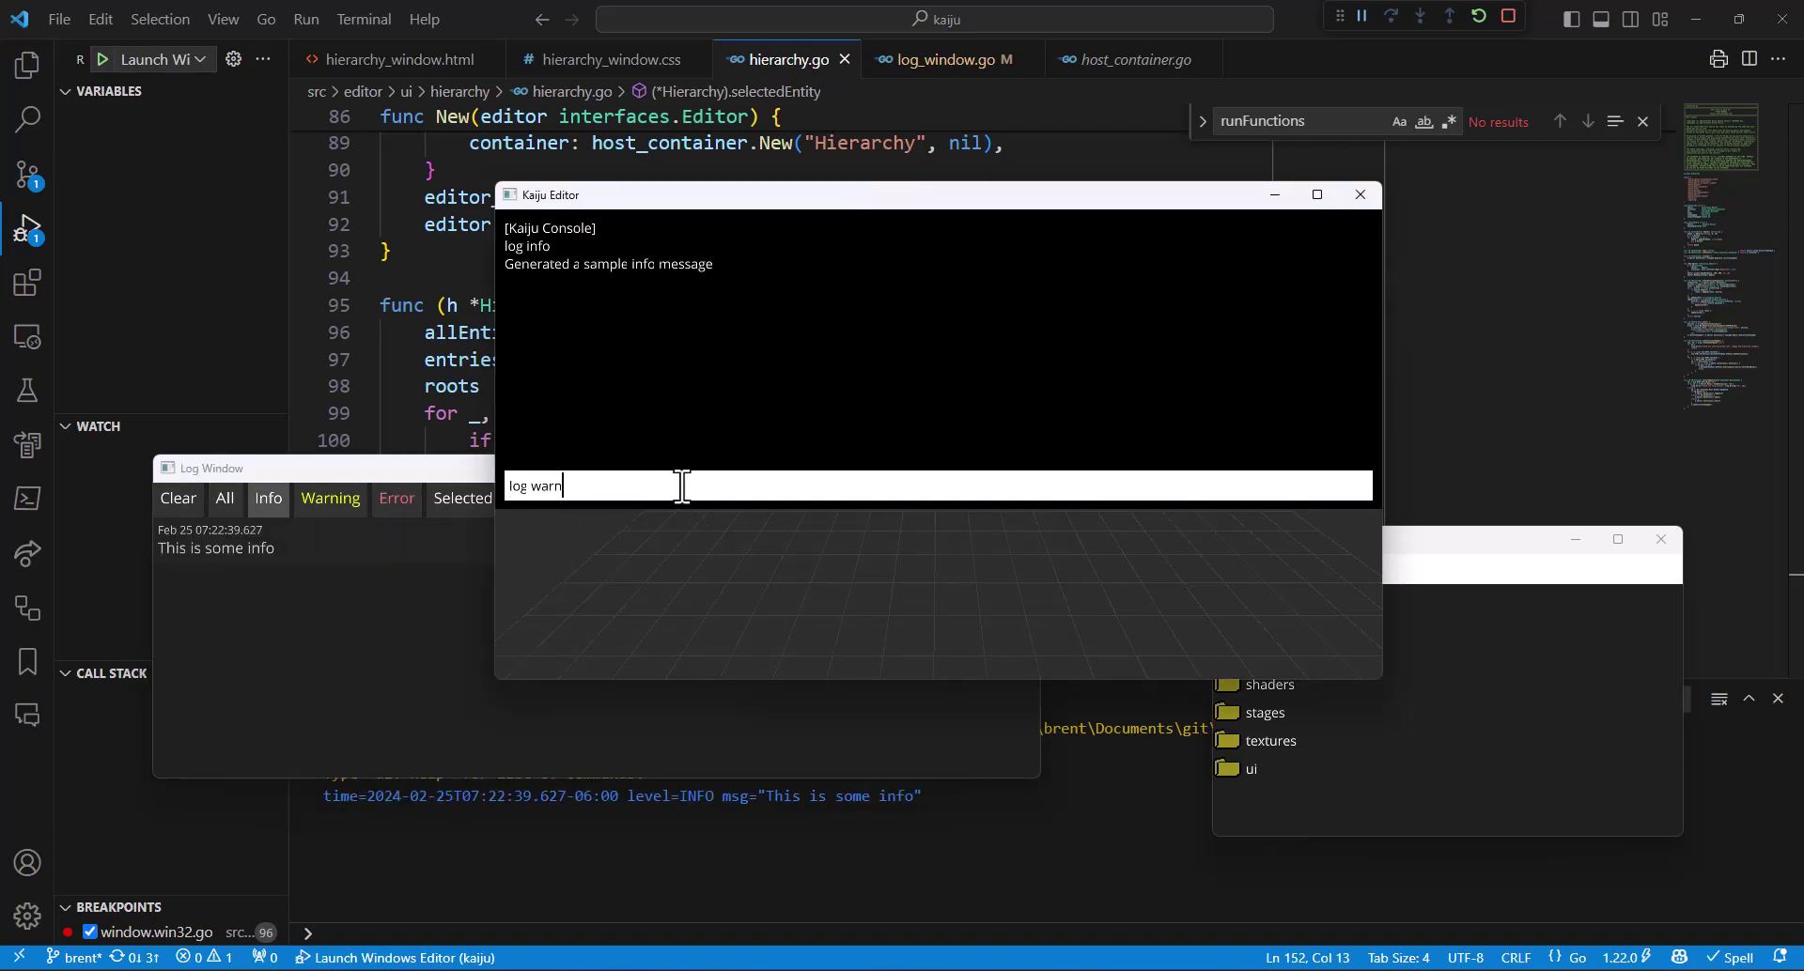
key(Return)
text(log error)
key(Return)
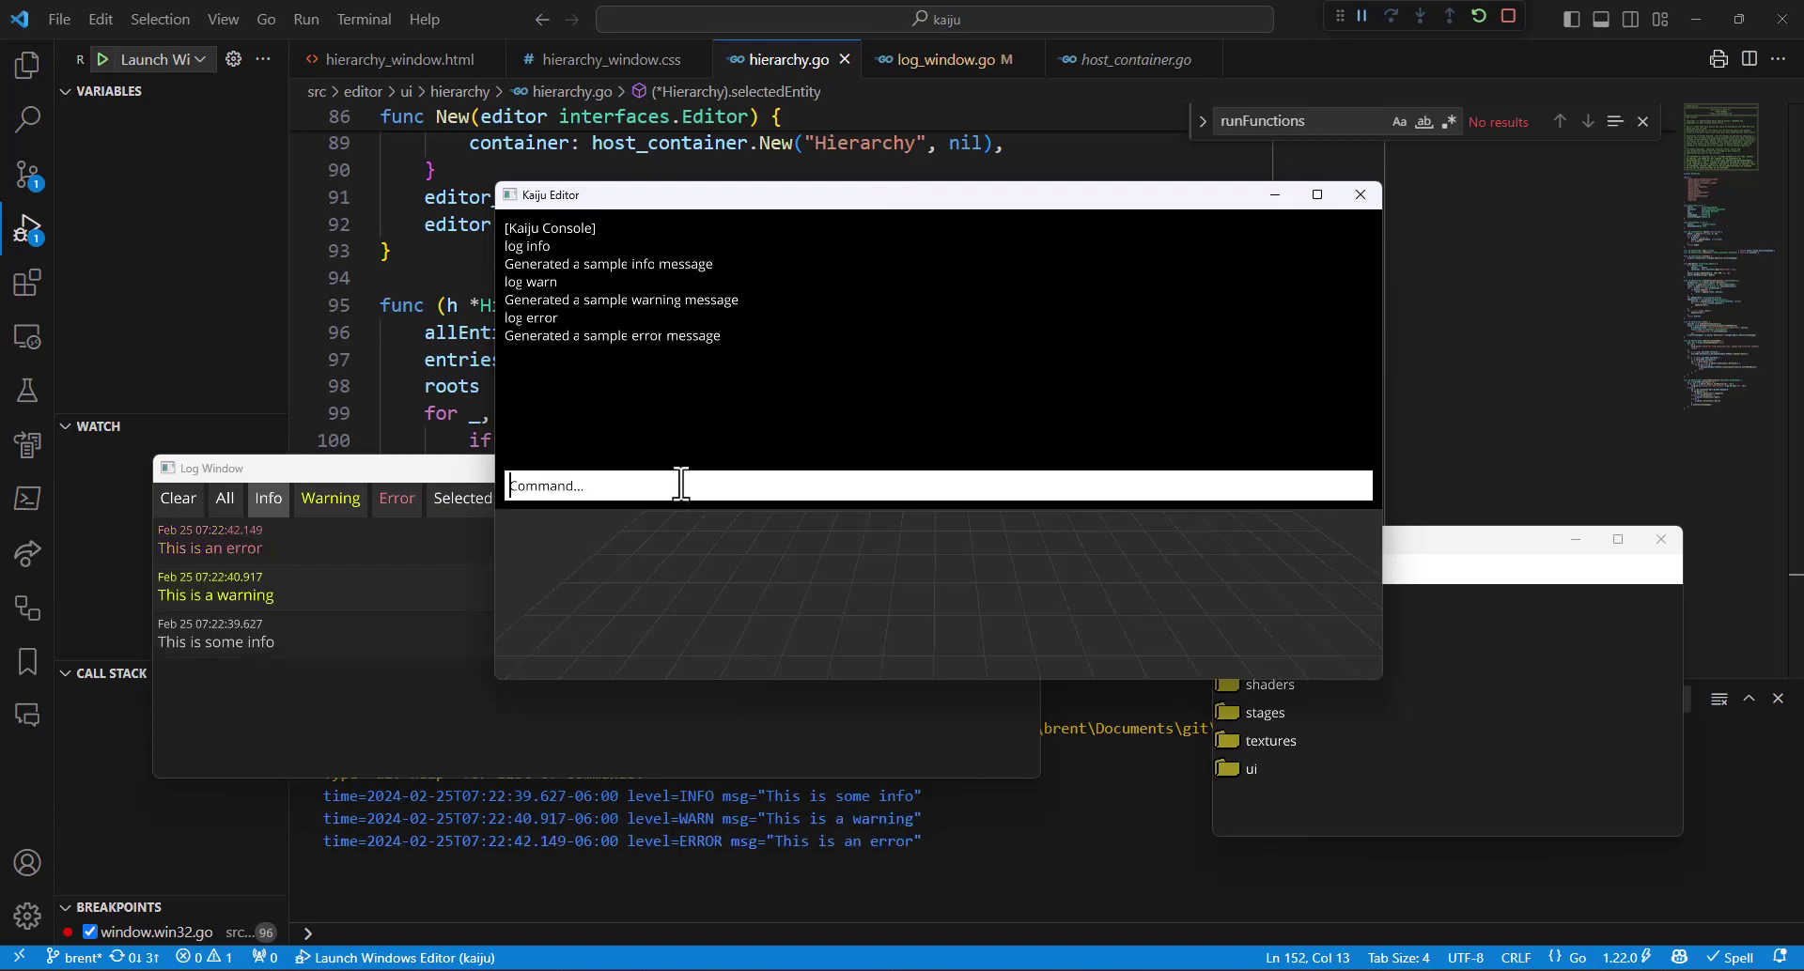
click(447, 475)
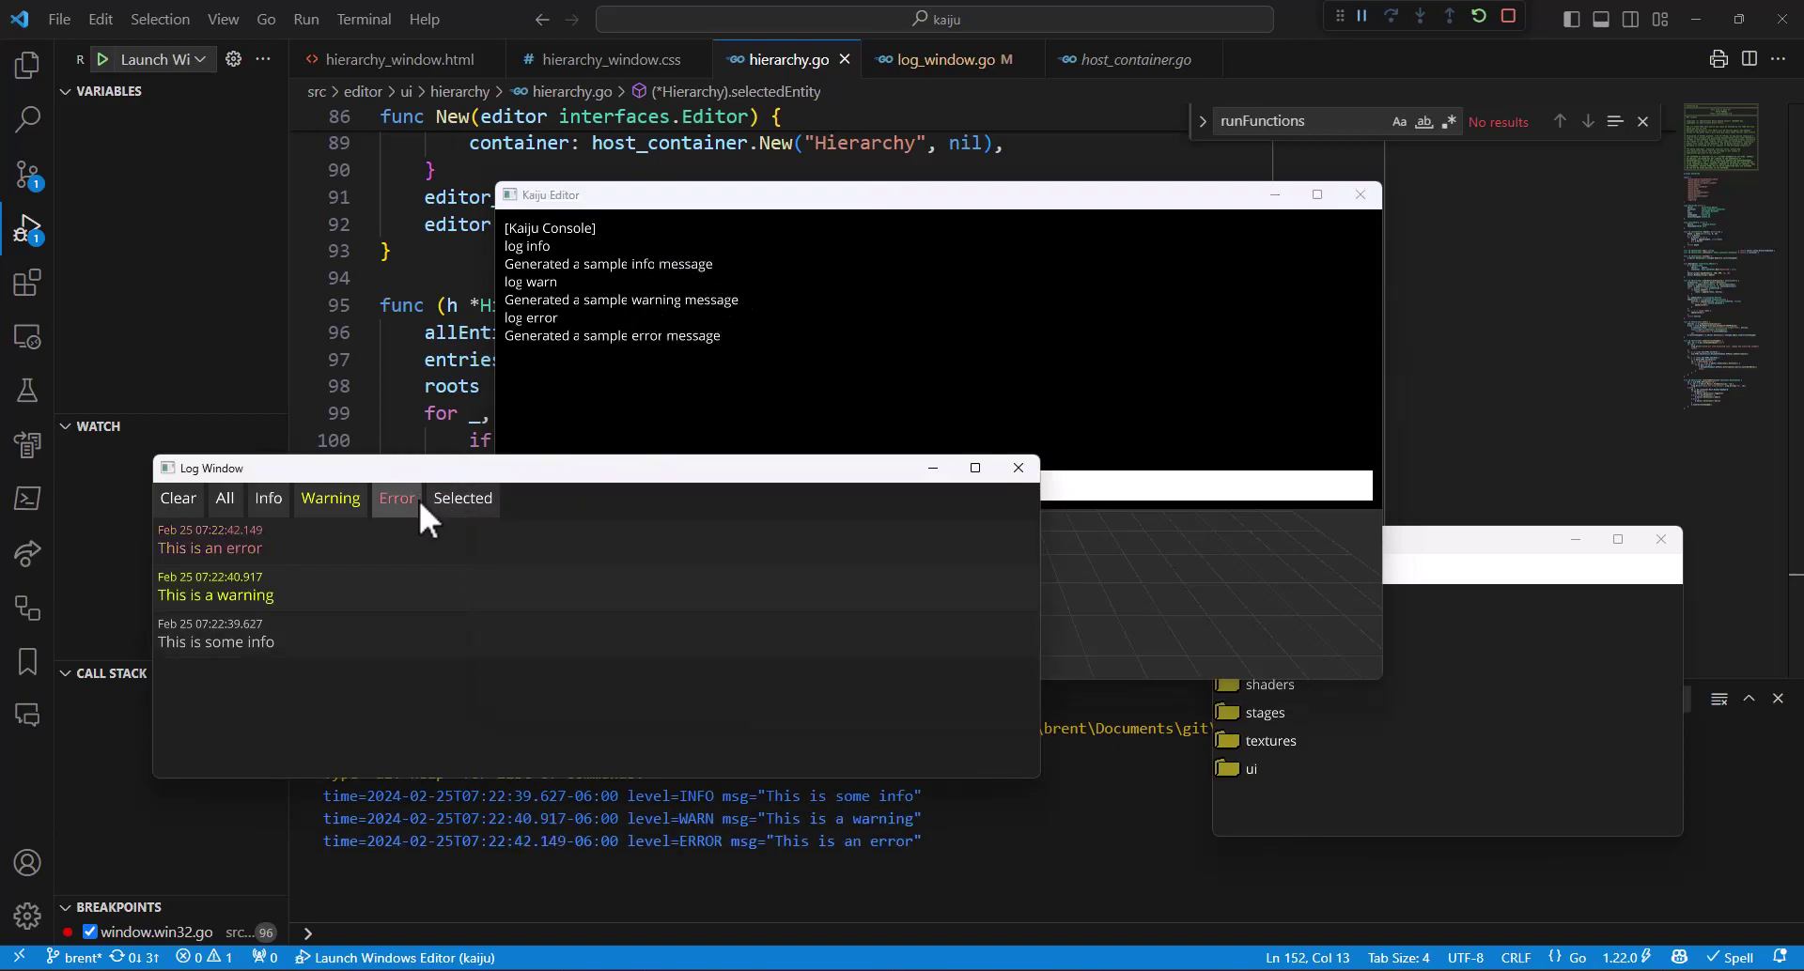
click(1125, 555)
Cycle the Log Window through the Info, Warning and Error filters, returning to All.
click(370, 466)
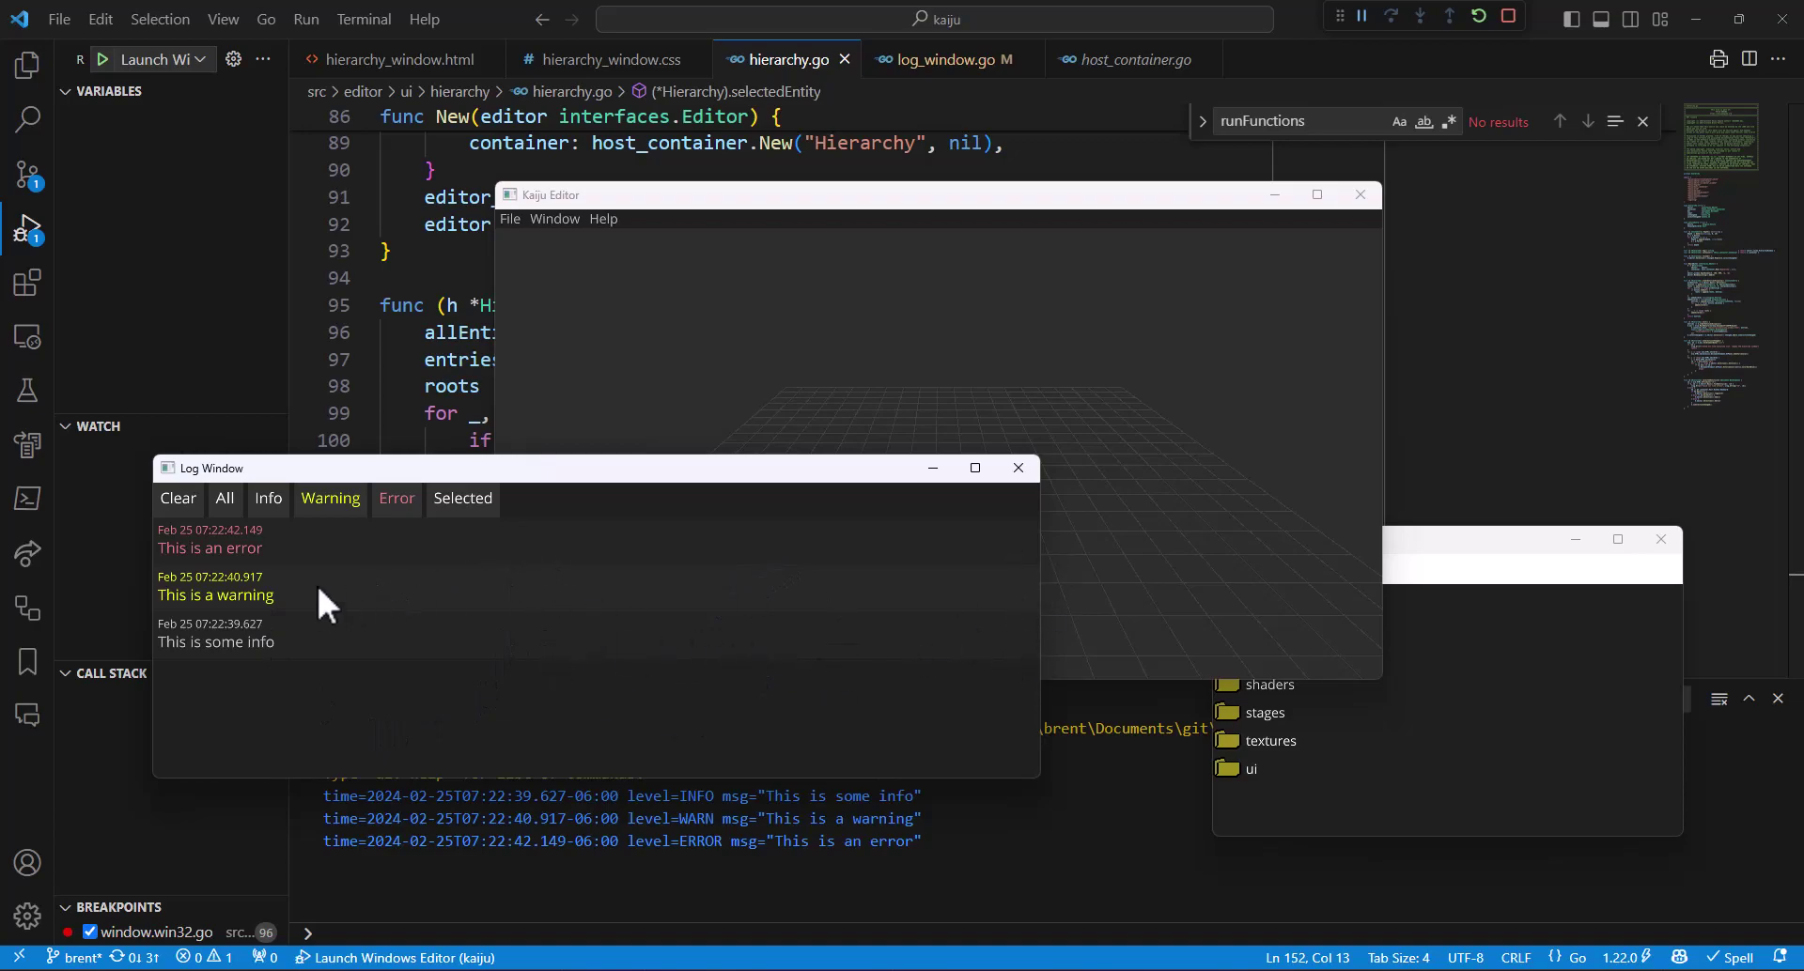
click(273, 496)
click(308, 498)
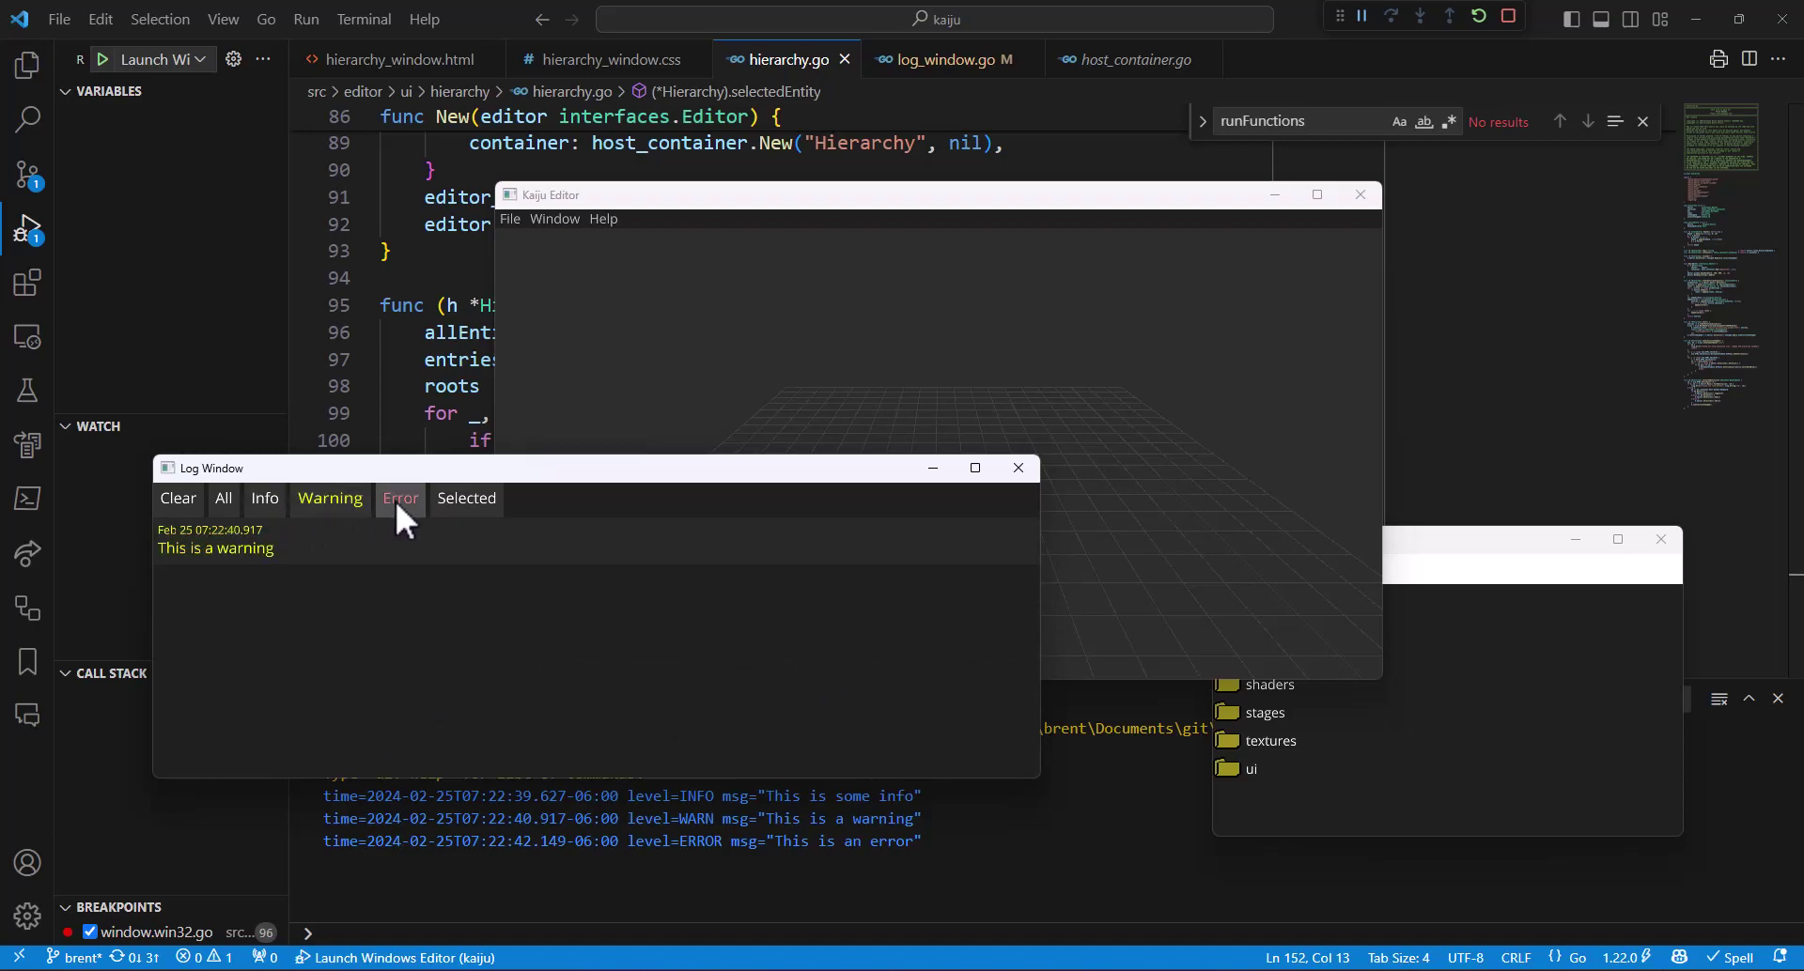
click(395, 497)
click(223, 498)
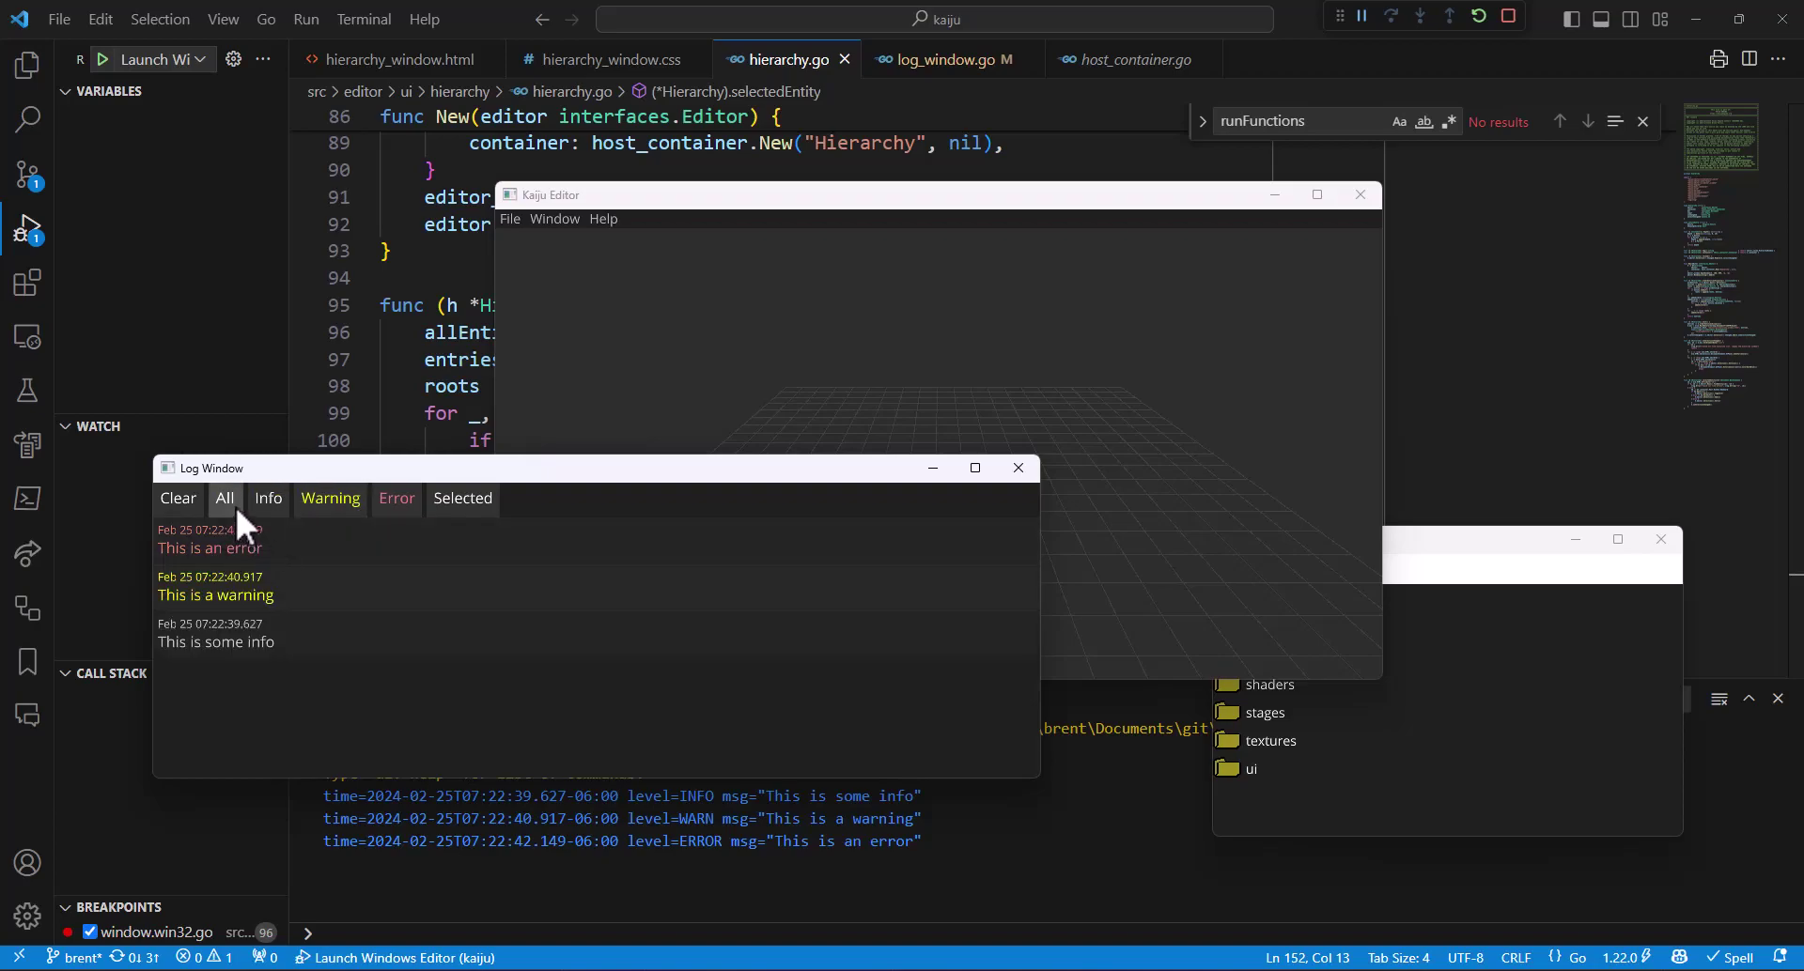
Filter again by Error, Info, Warning and Error, then show all three messages.
click(374, 496)
click(279, 498)
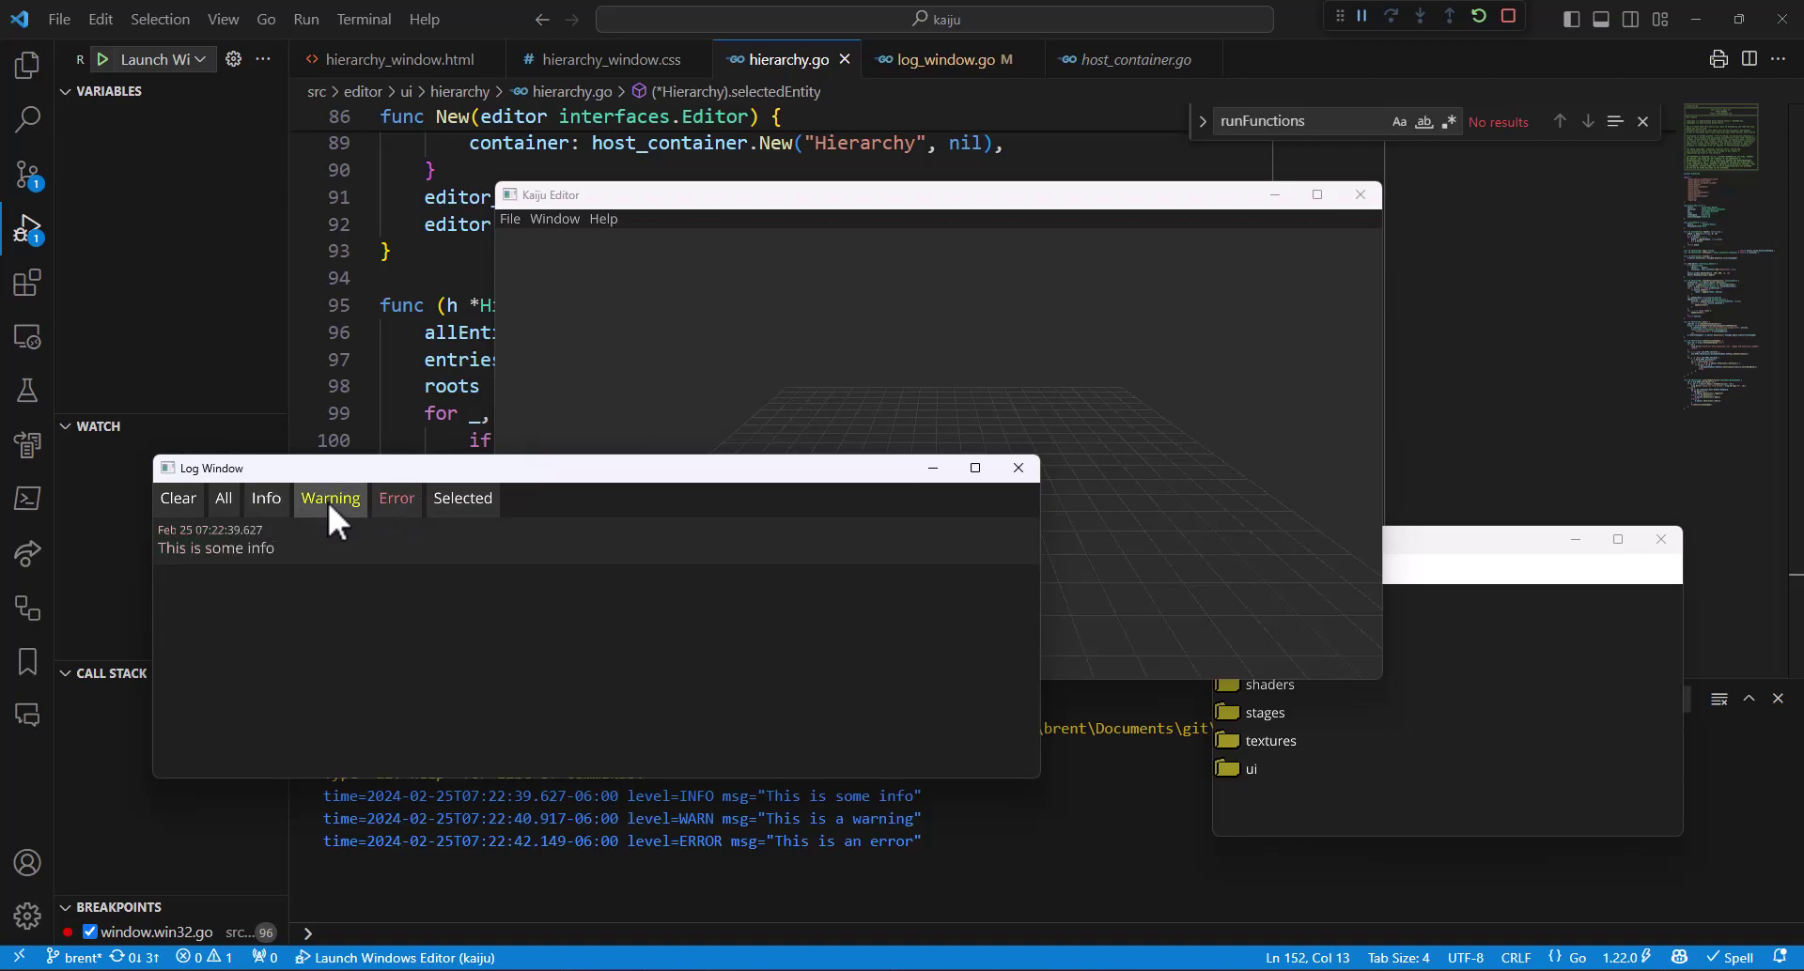
click(325, 497)
click(389, 501)
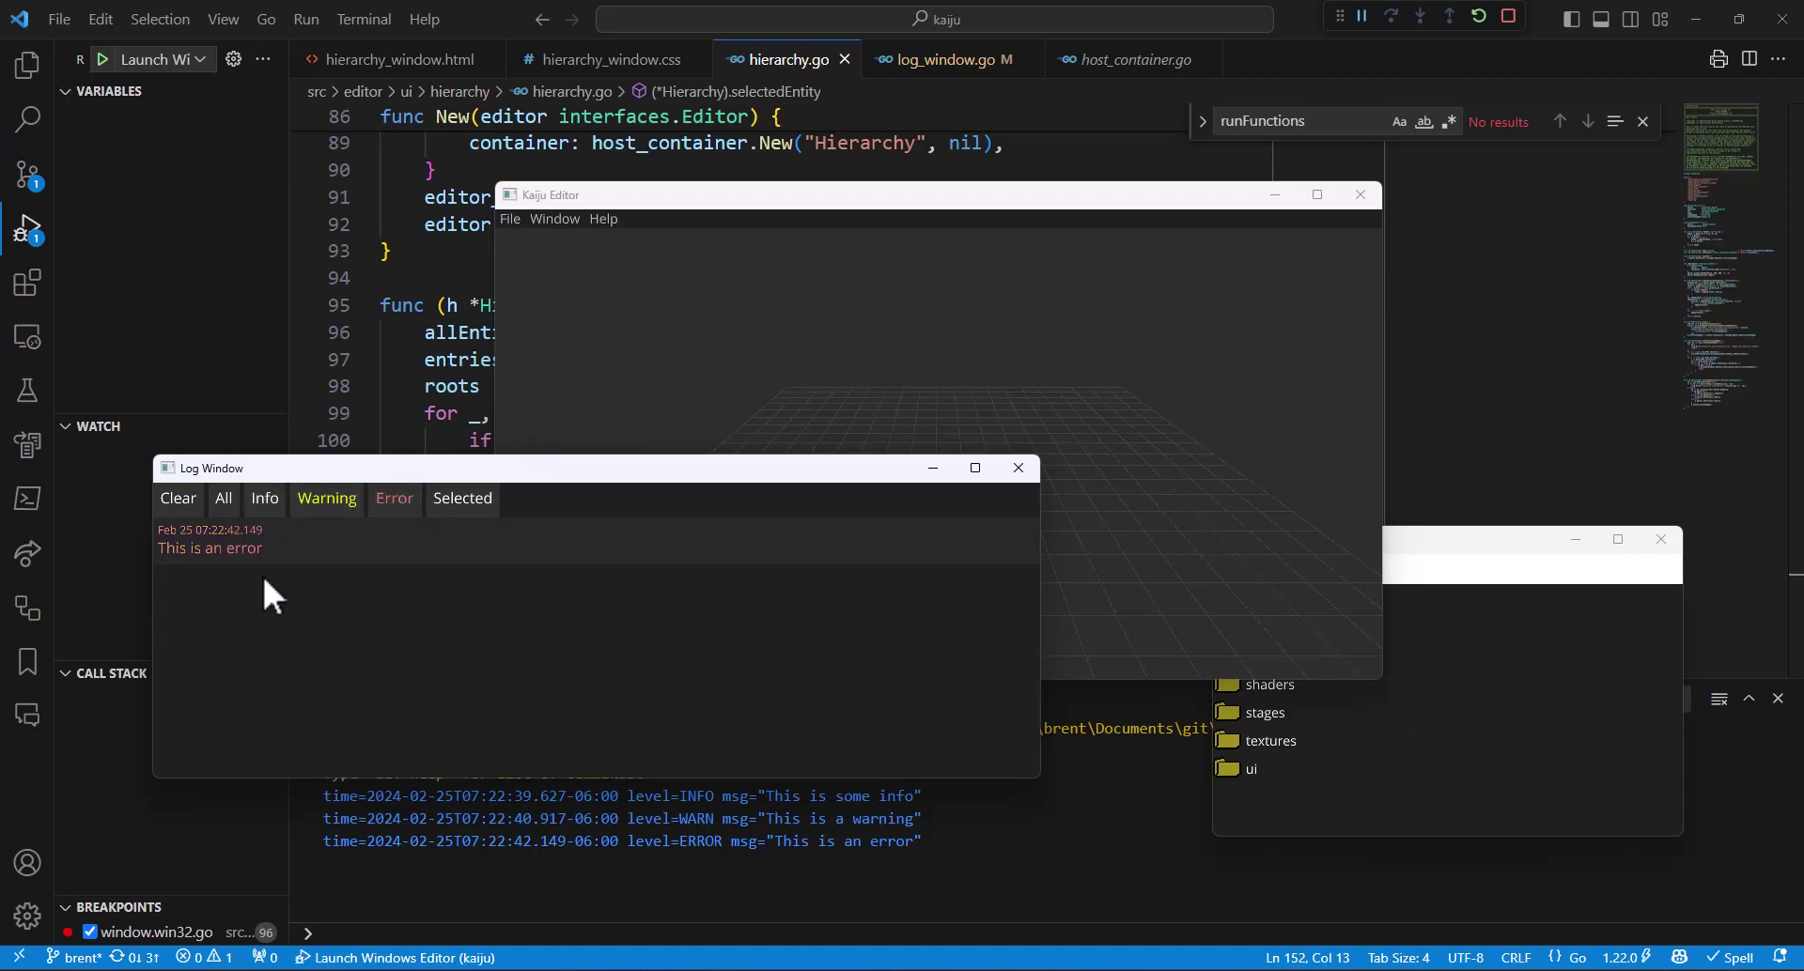
click(222, 498)
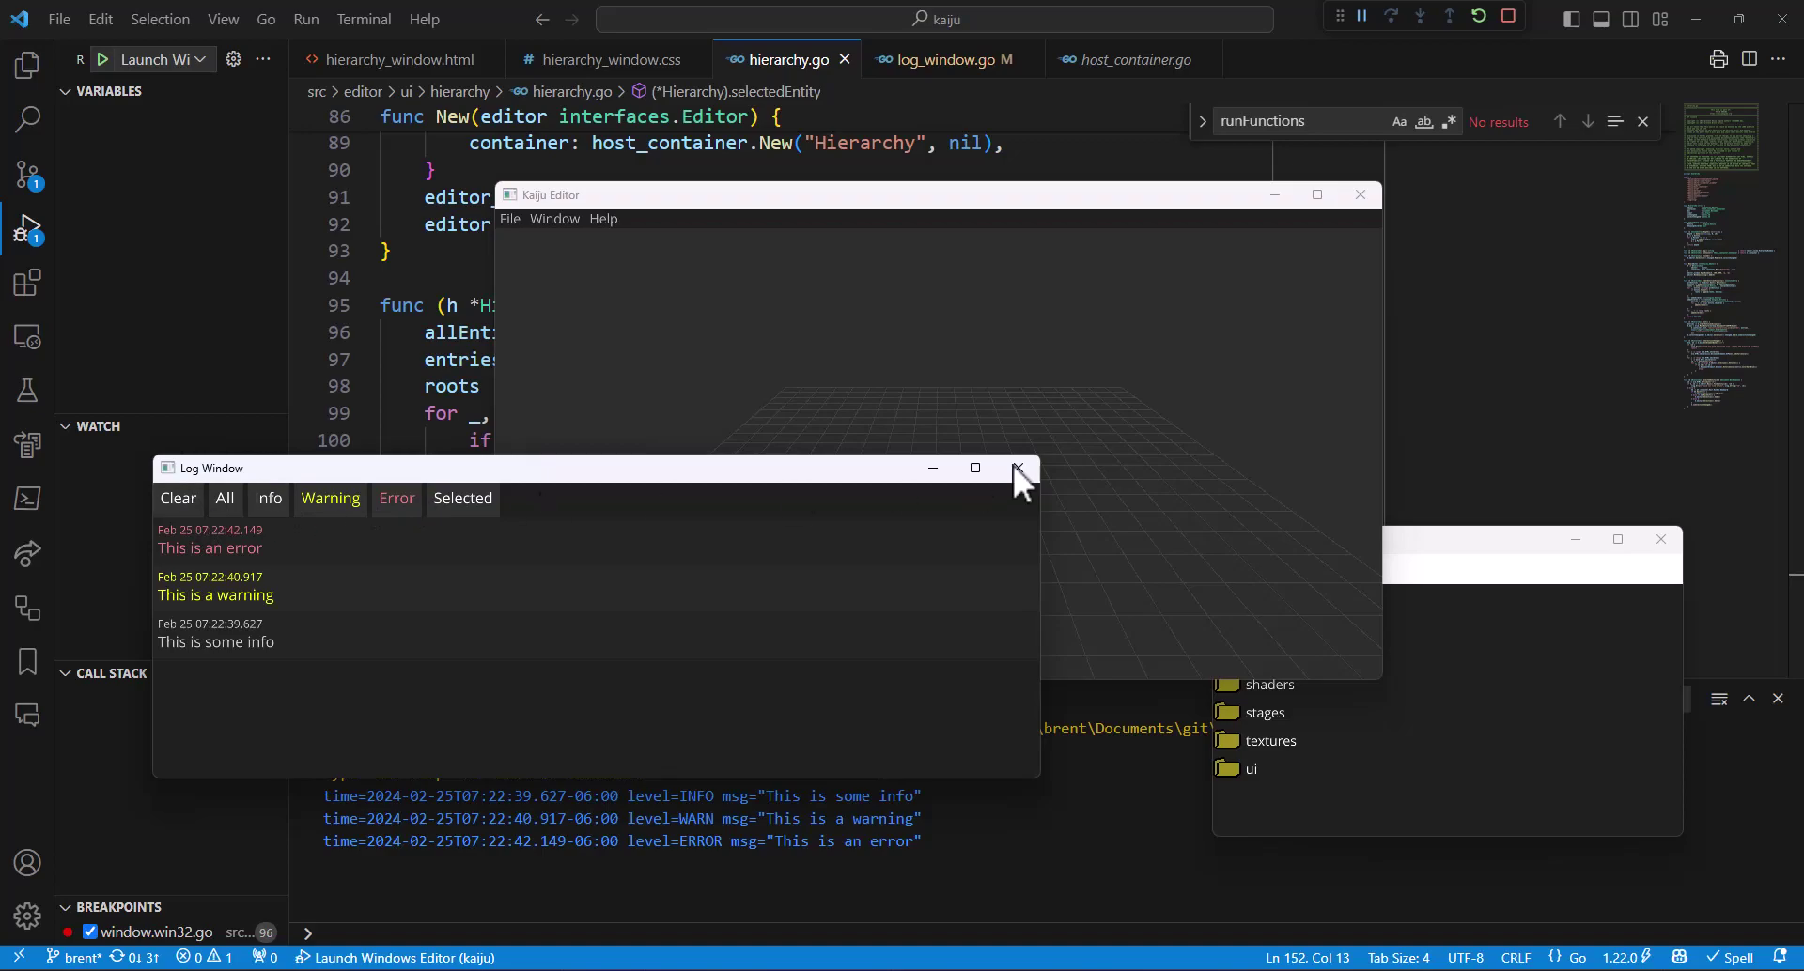
Close the Log Window, then reopen it by running 'log' in the console.
click(691, 472)
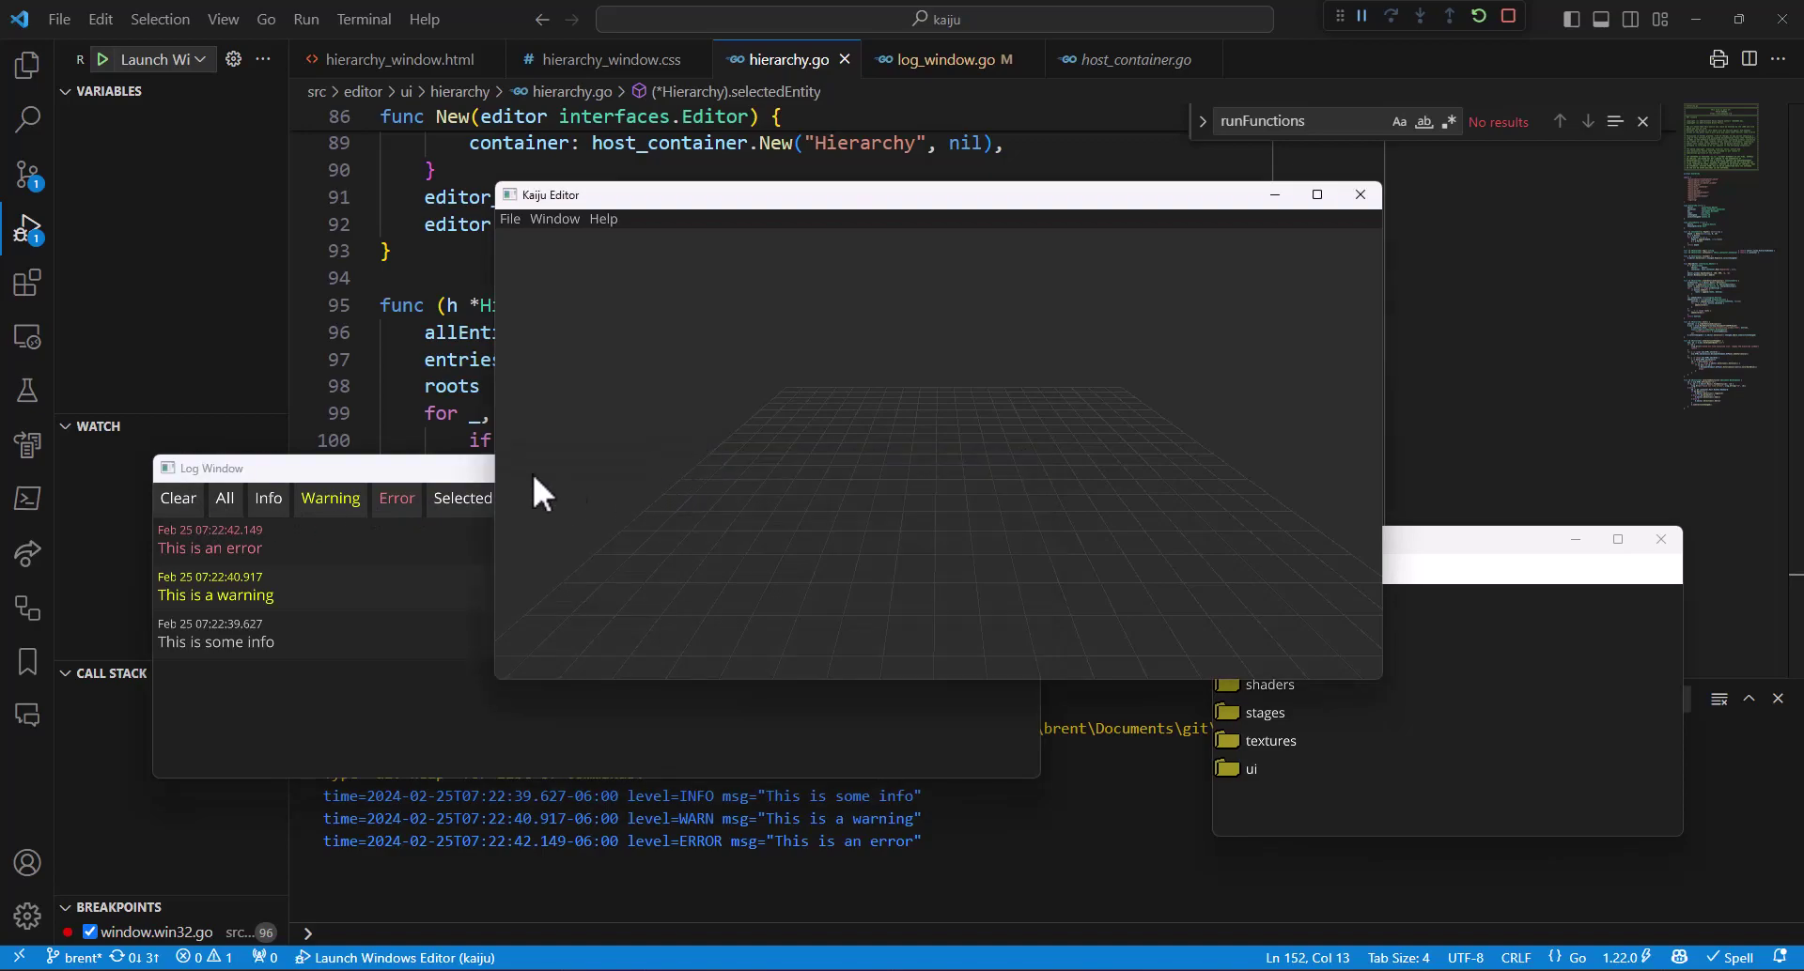
click(1018, 467)
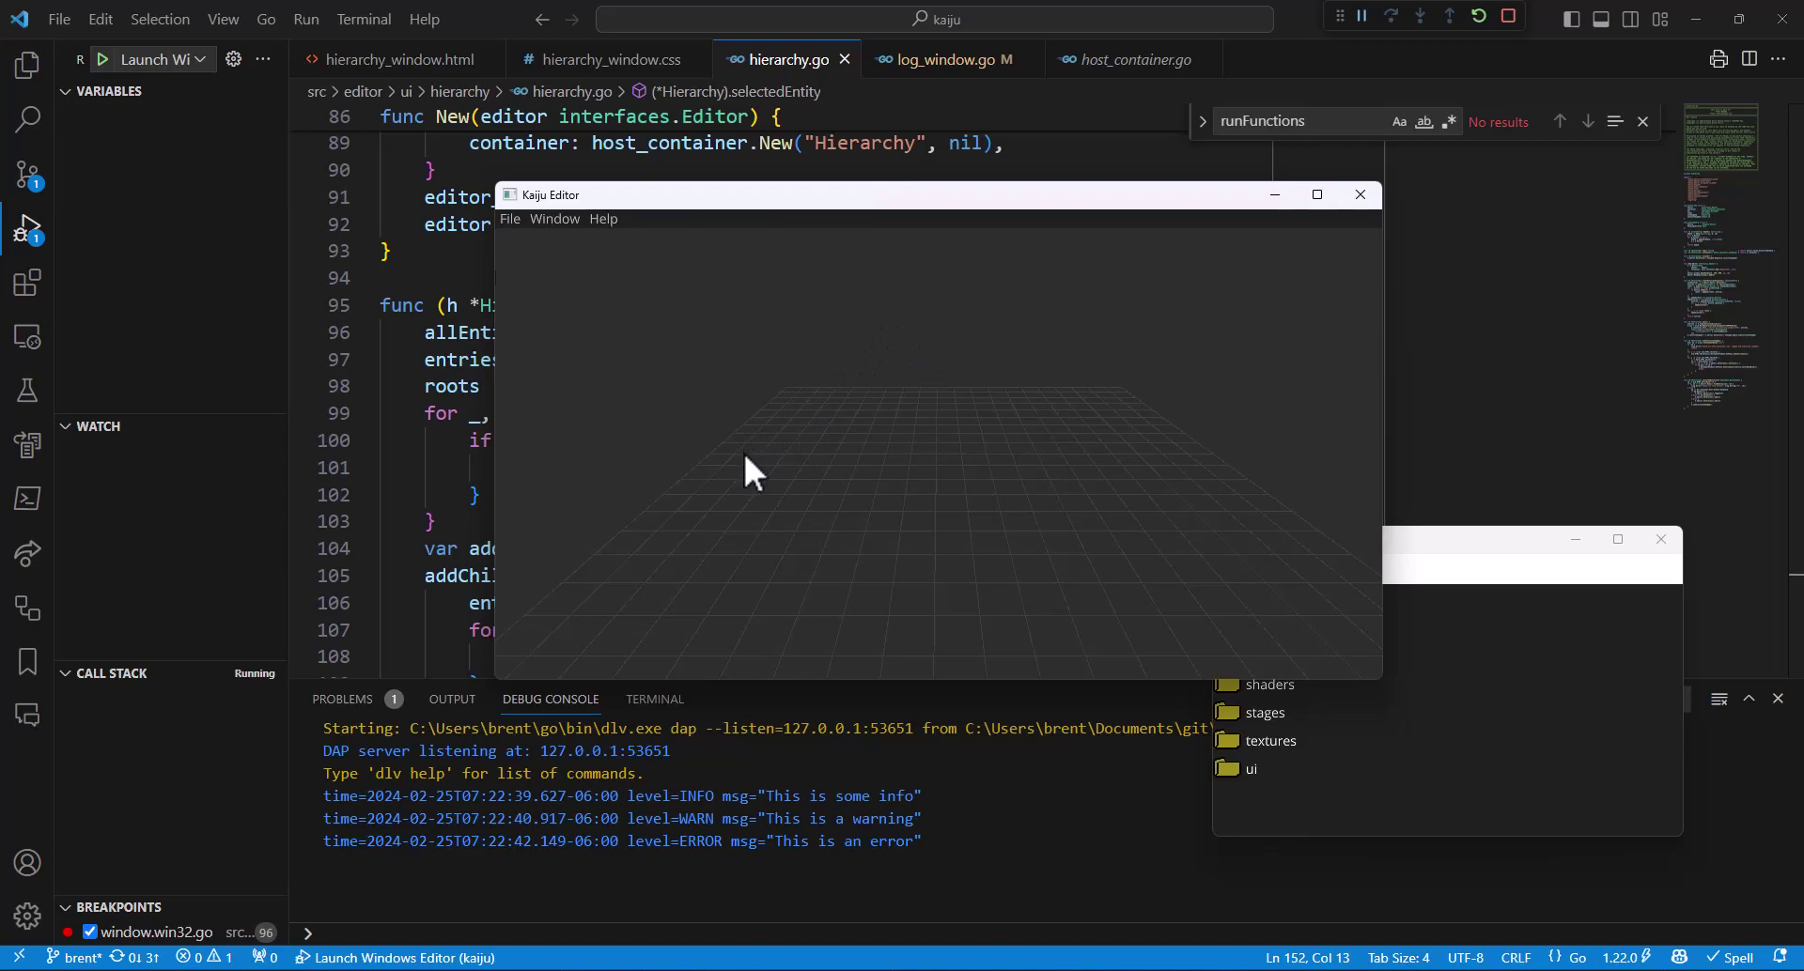
key(grave)
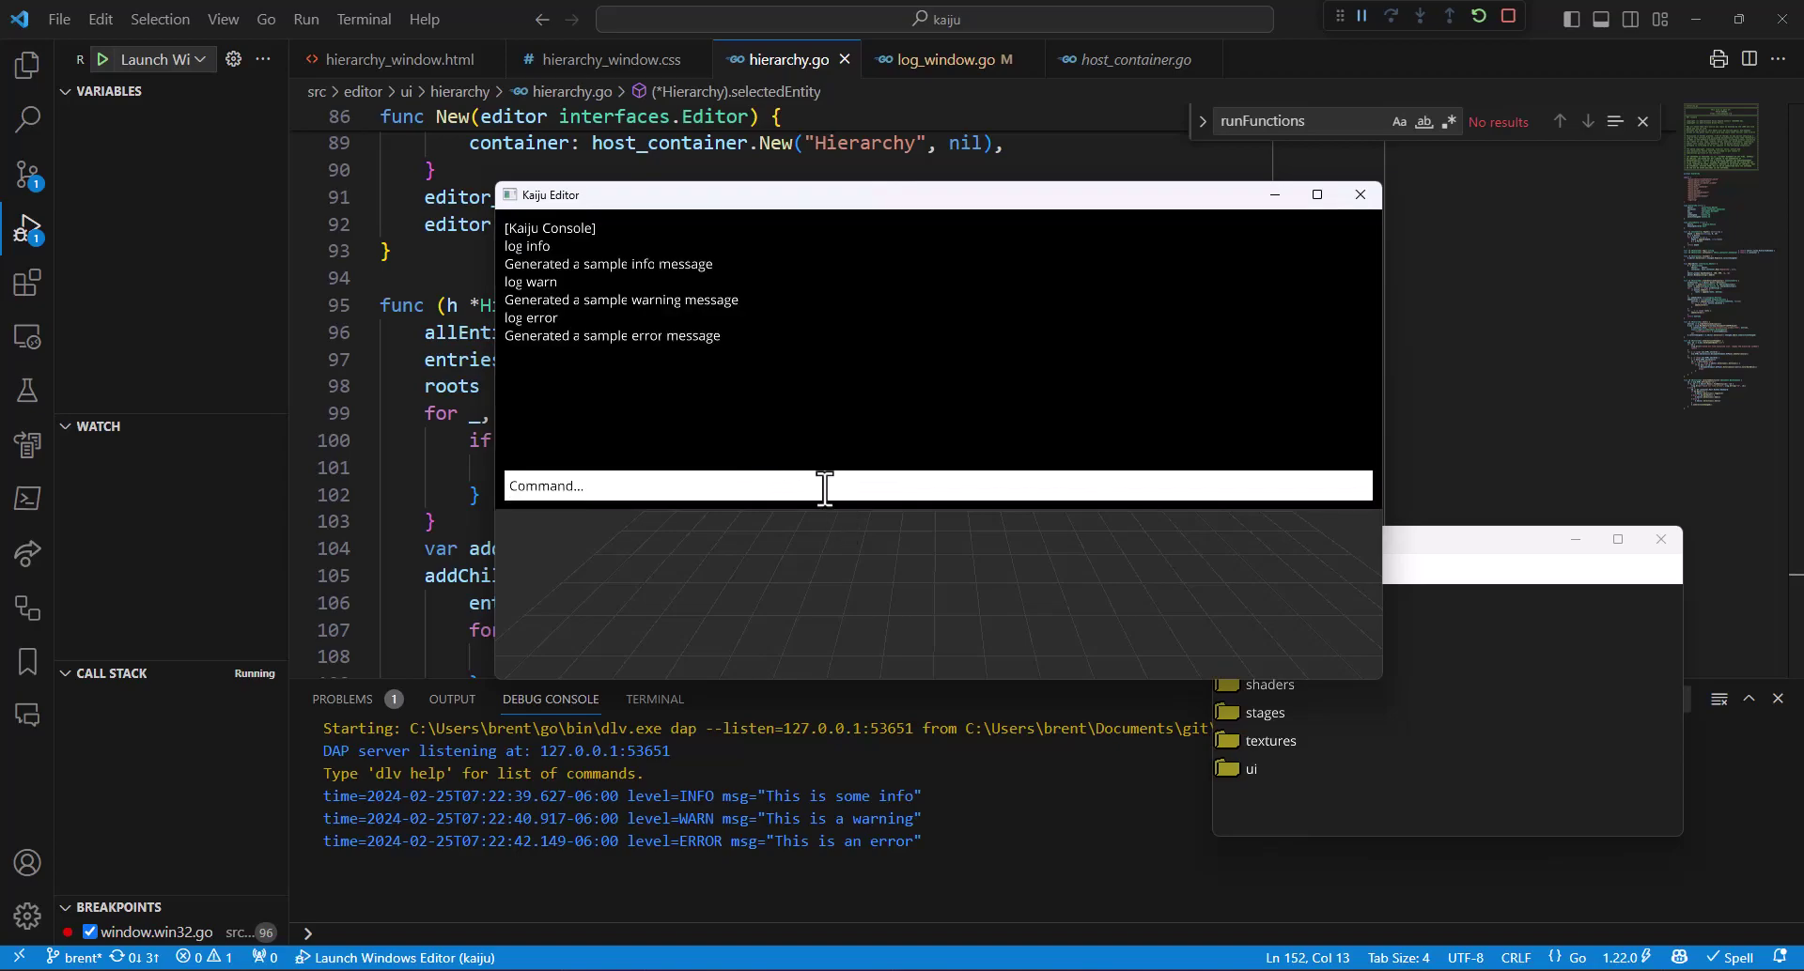
text(log)
key(Return)
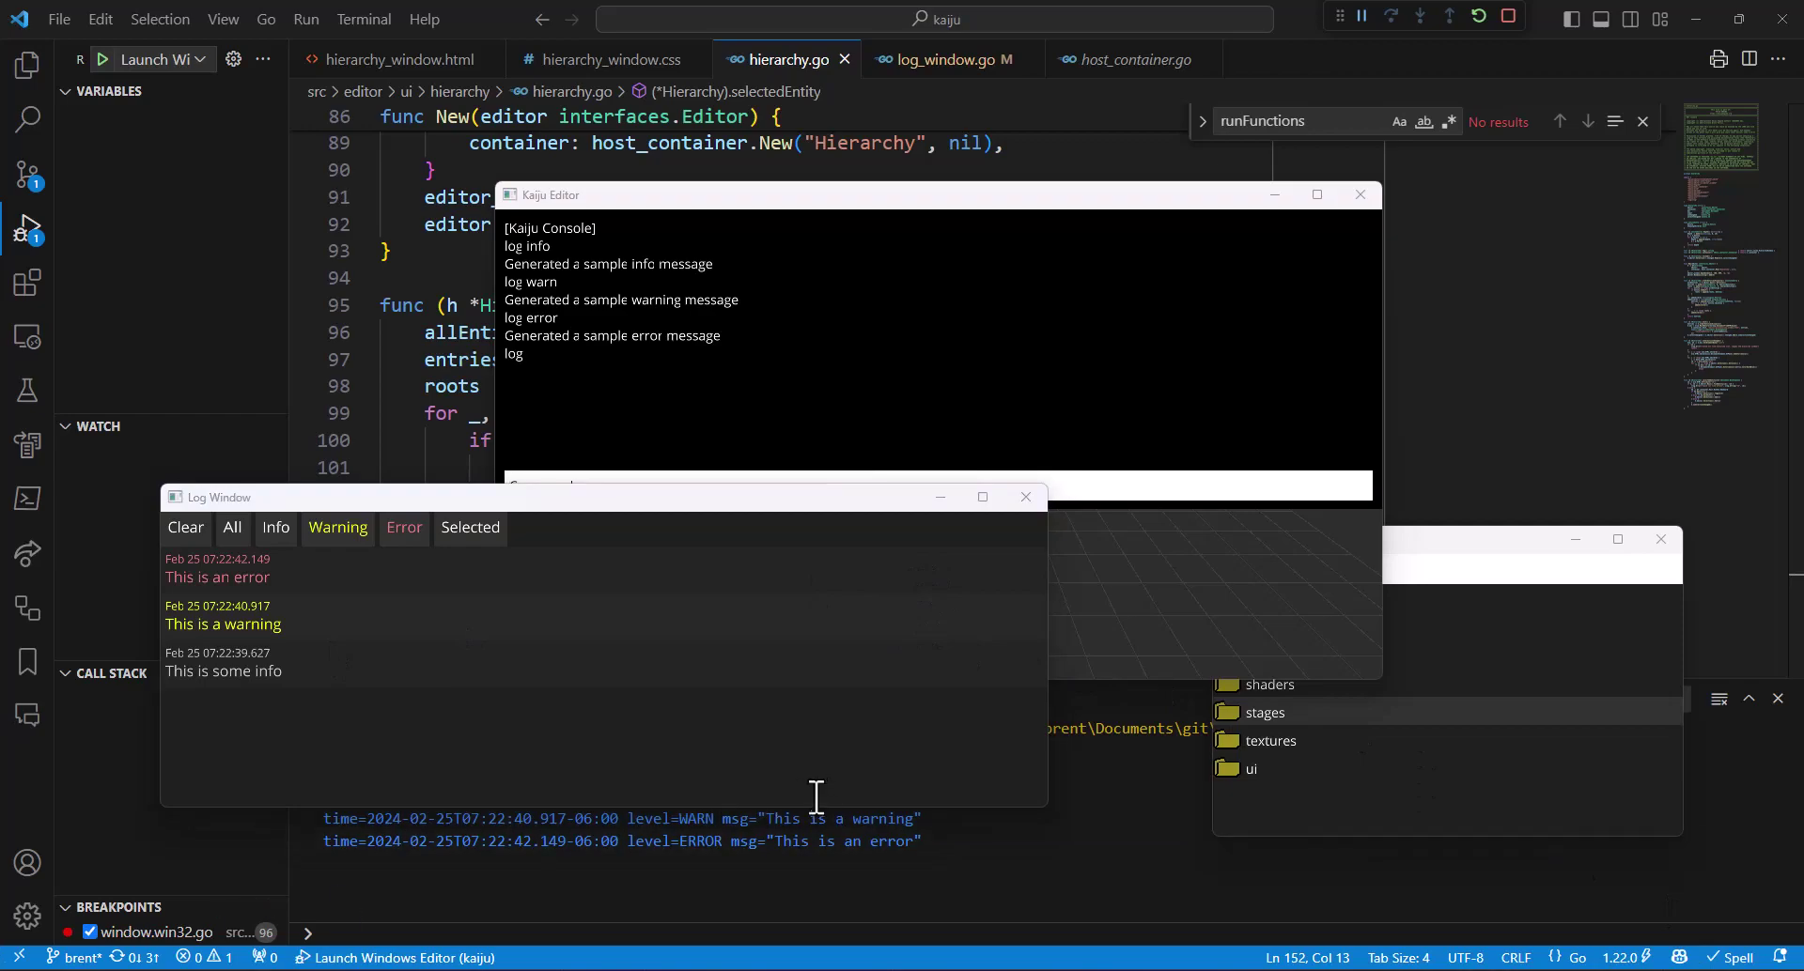
Close the Log Window again and toggle the console off and back on.
click(1029, 497)
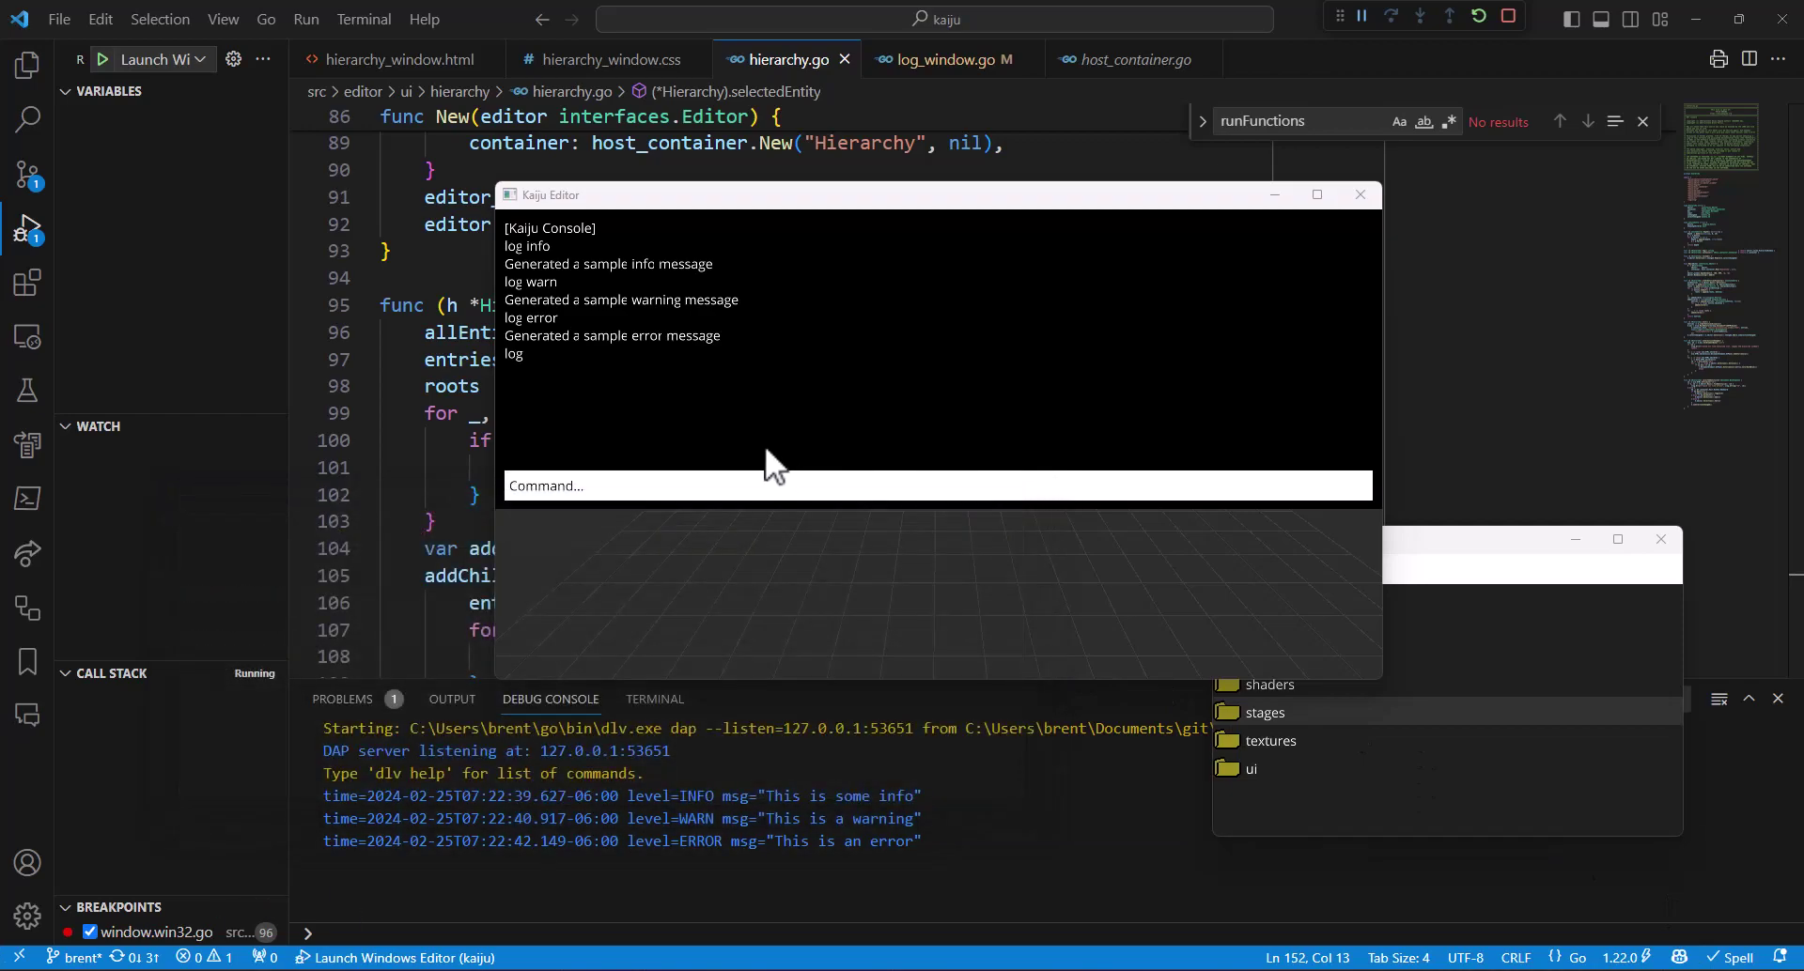
key(grave)
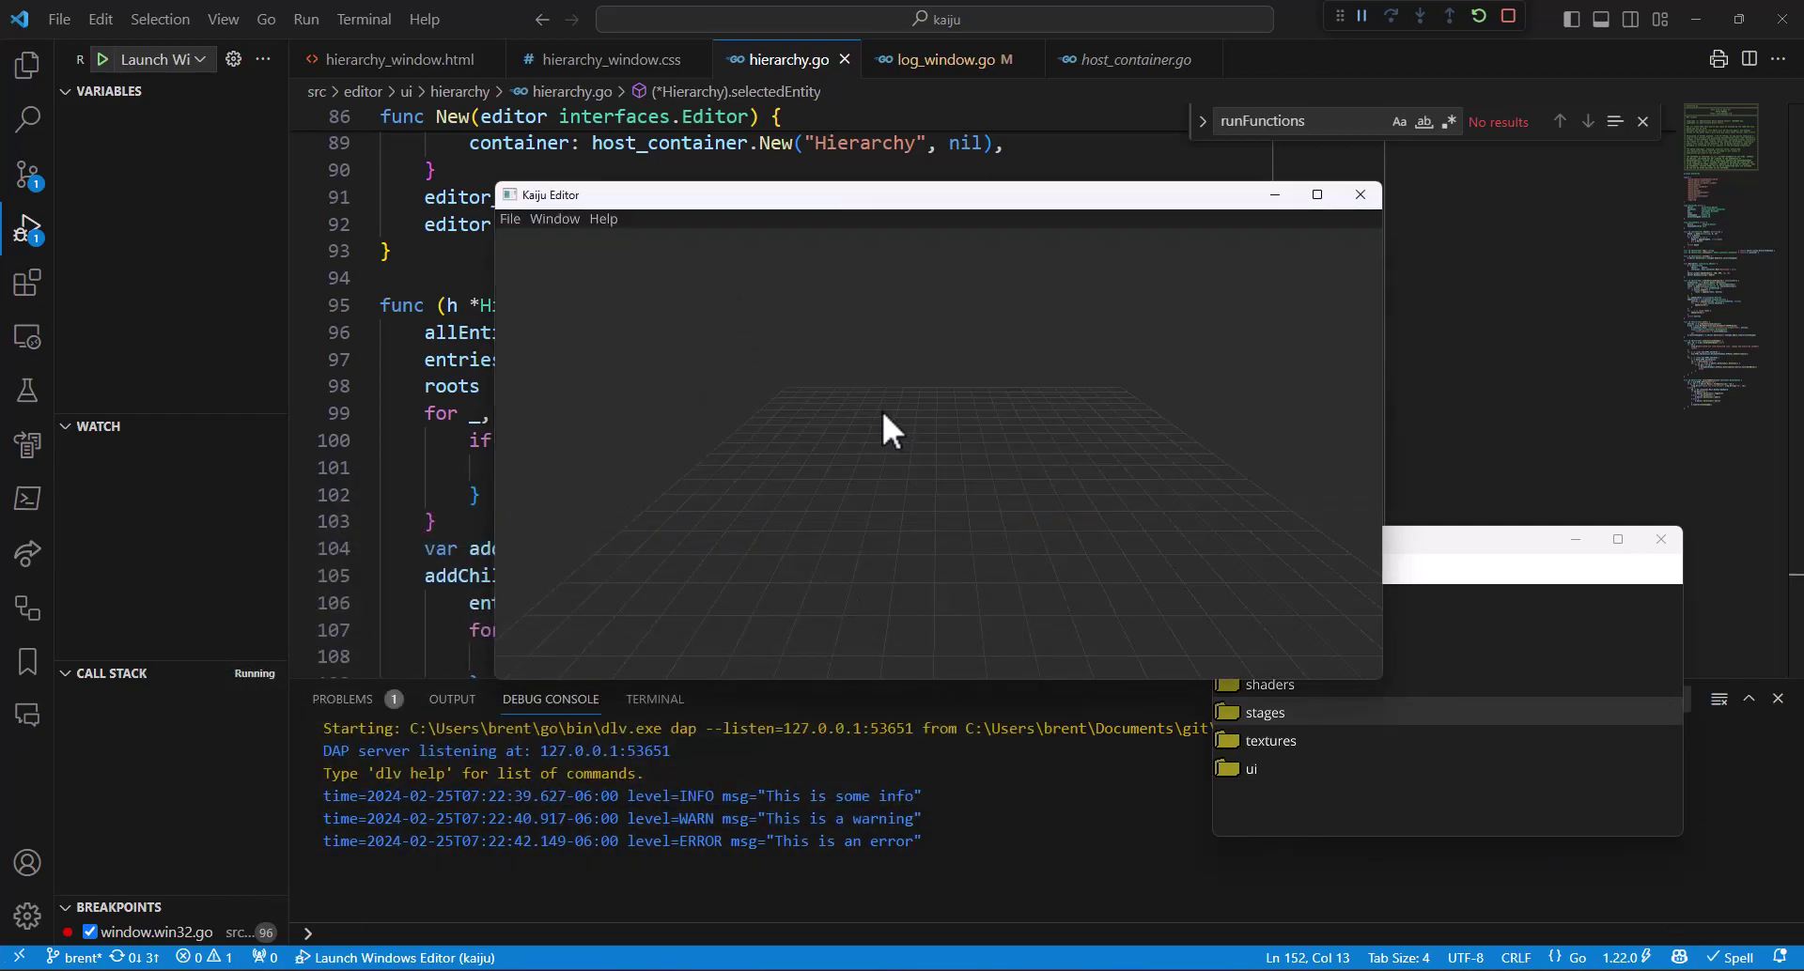
key(grave)
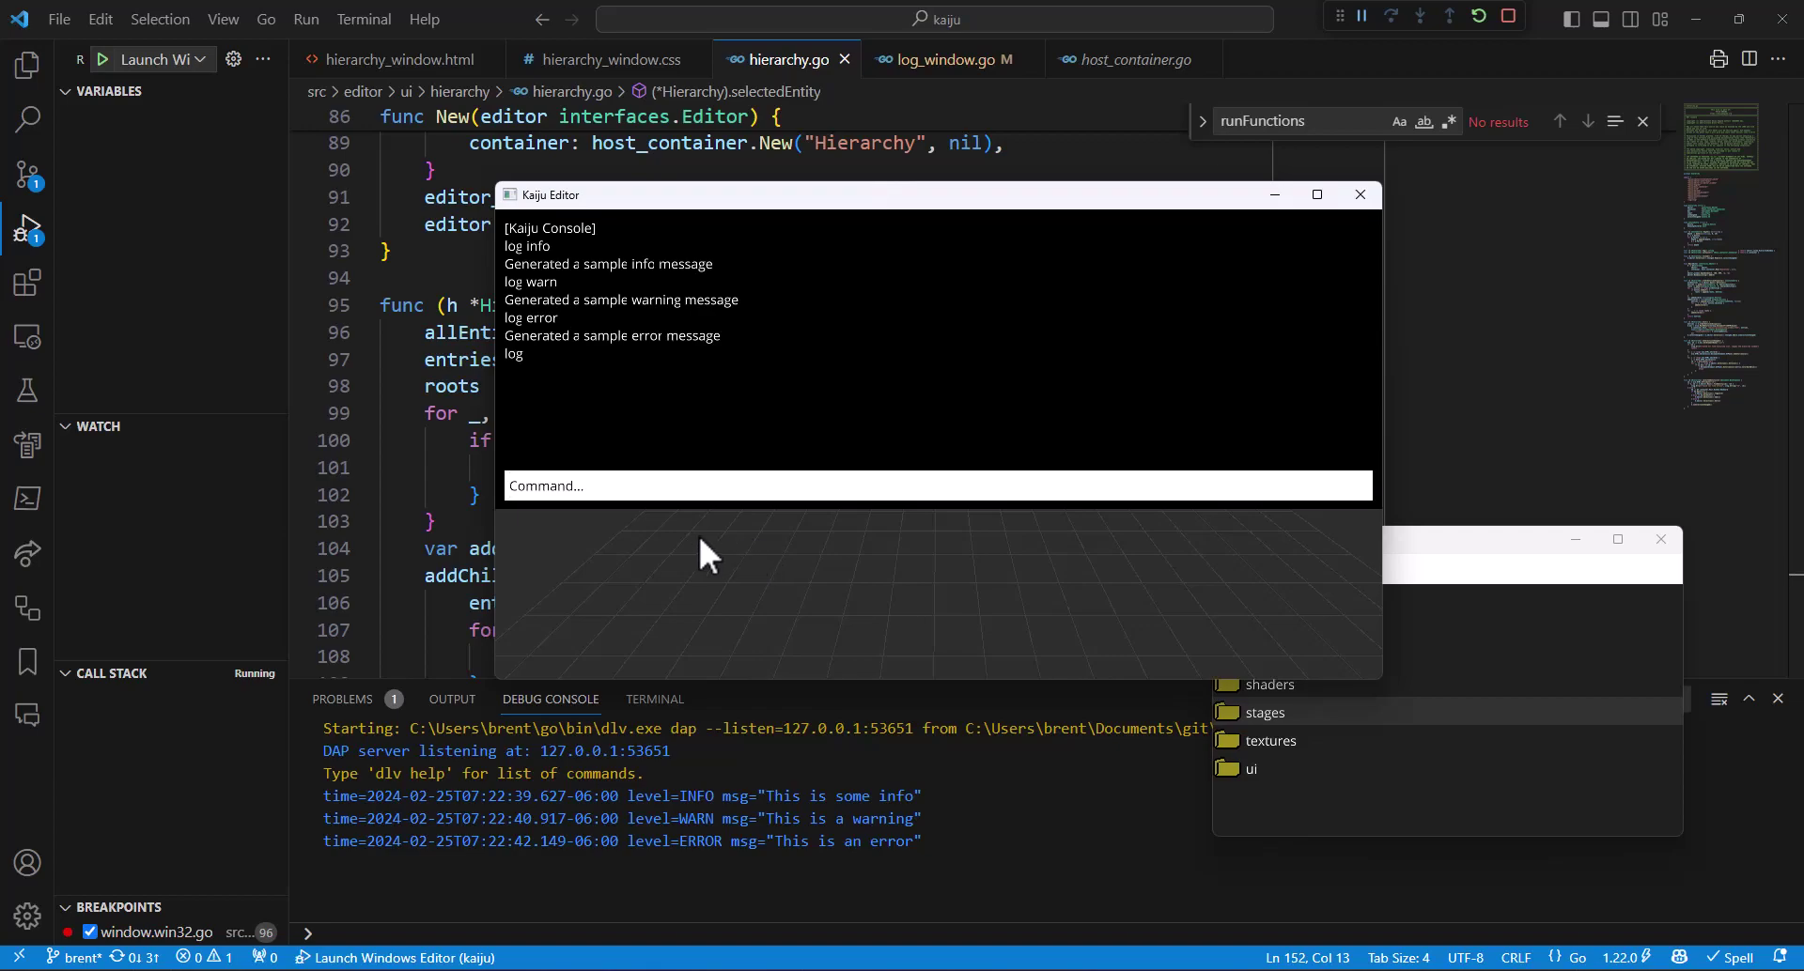
Hide the Kaiju Console with the grave key, leaving the empty grid stage.
key(grave)
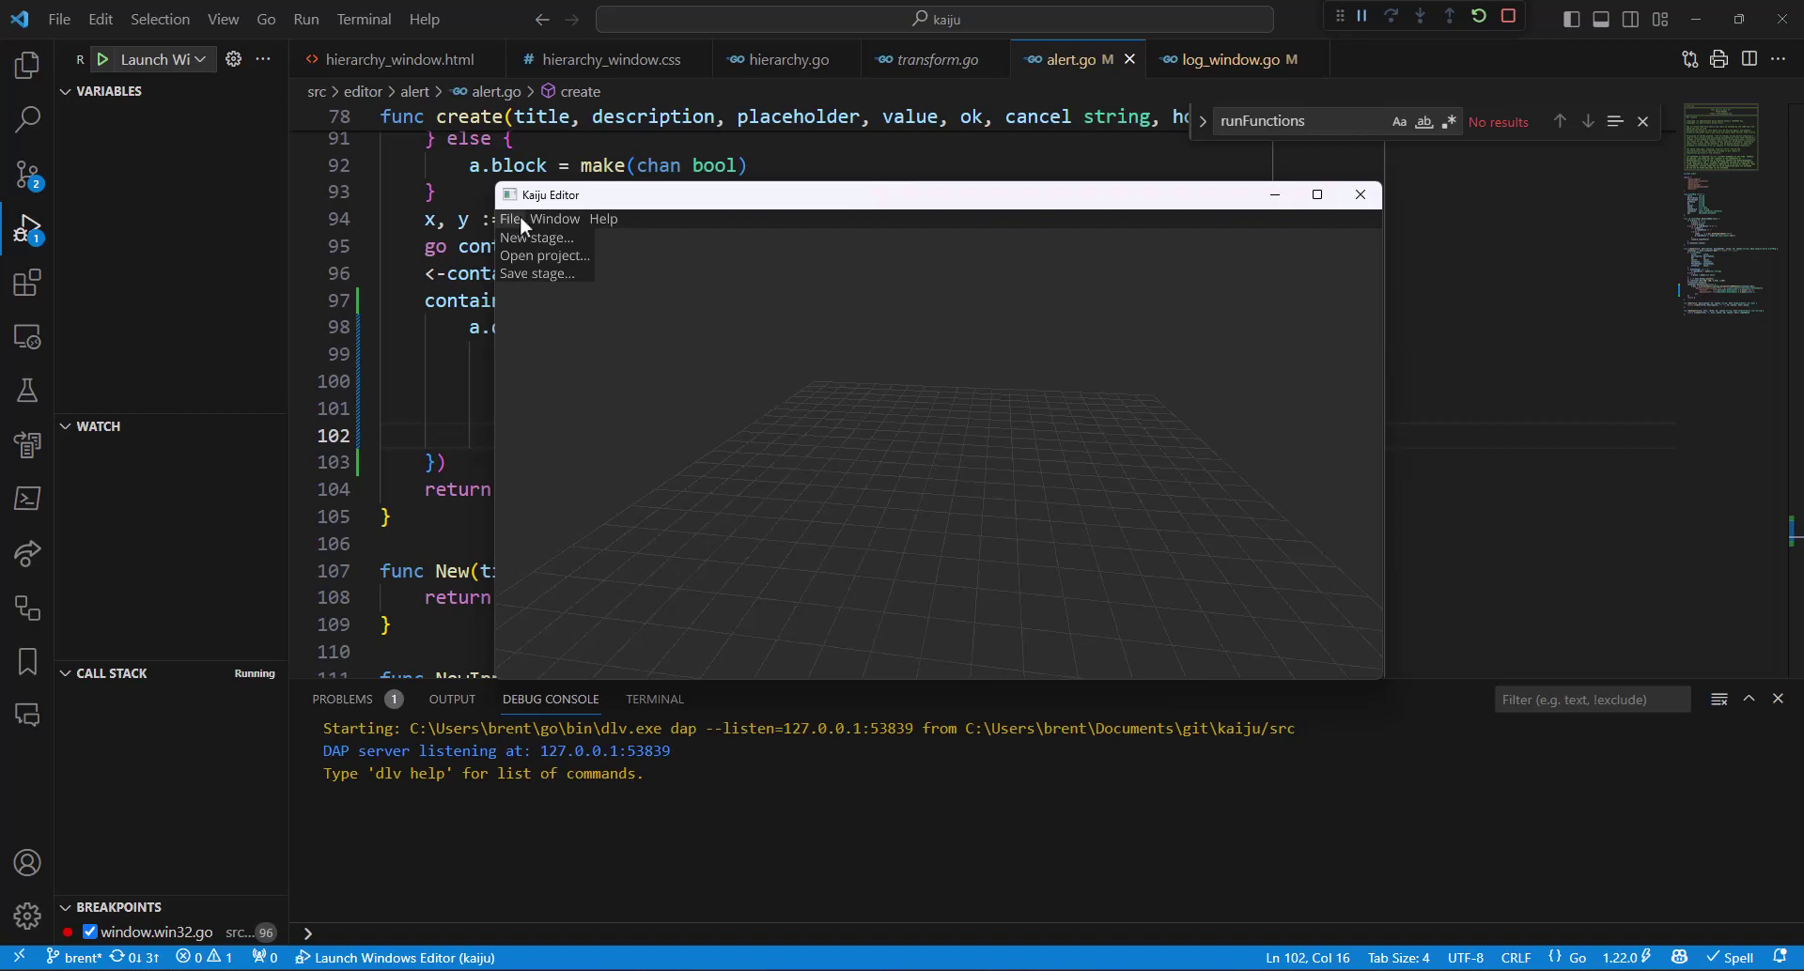
Search 'monkey' in the Content Browser and place the monkey model near the grid centre.
mouse_move(534, 219)
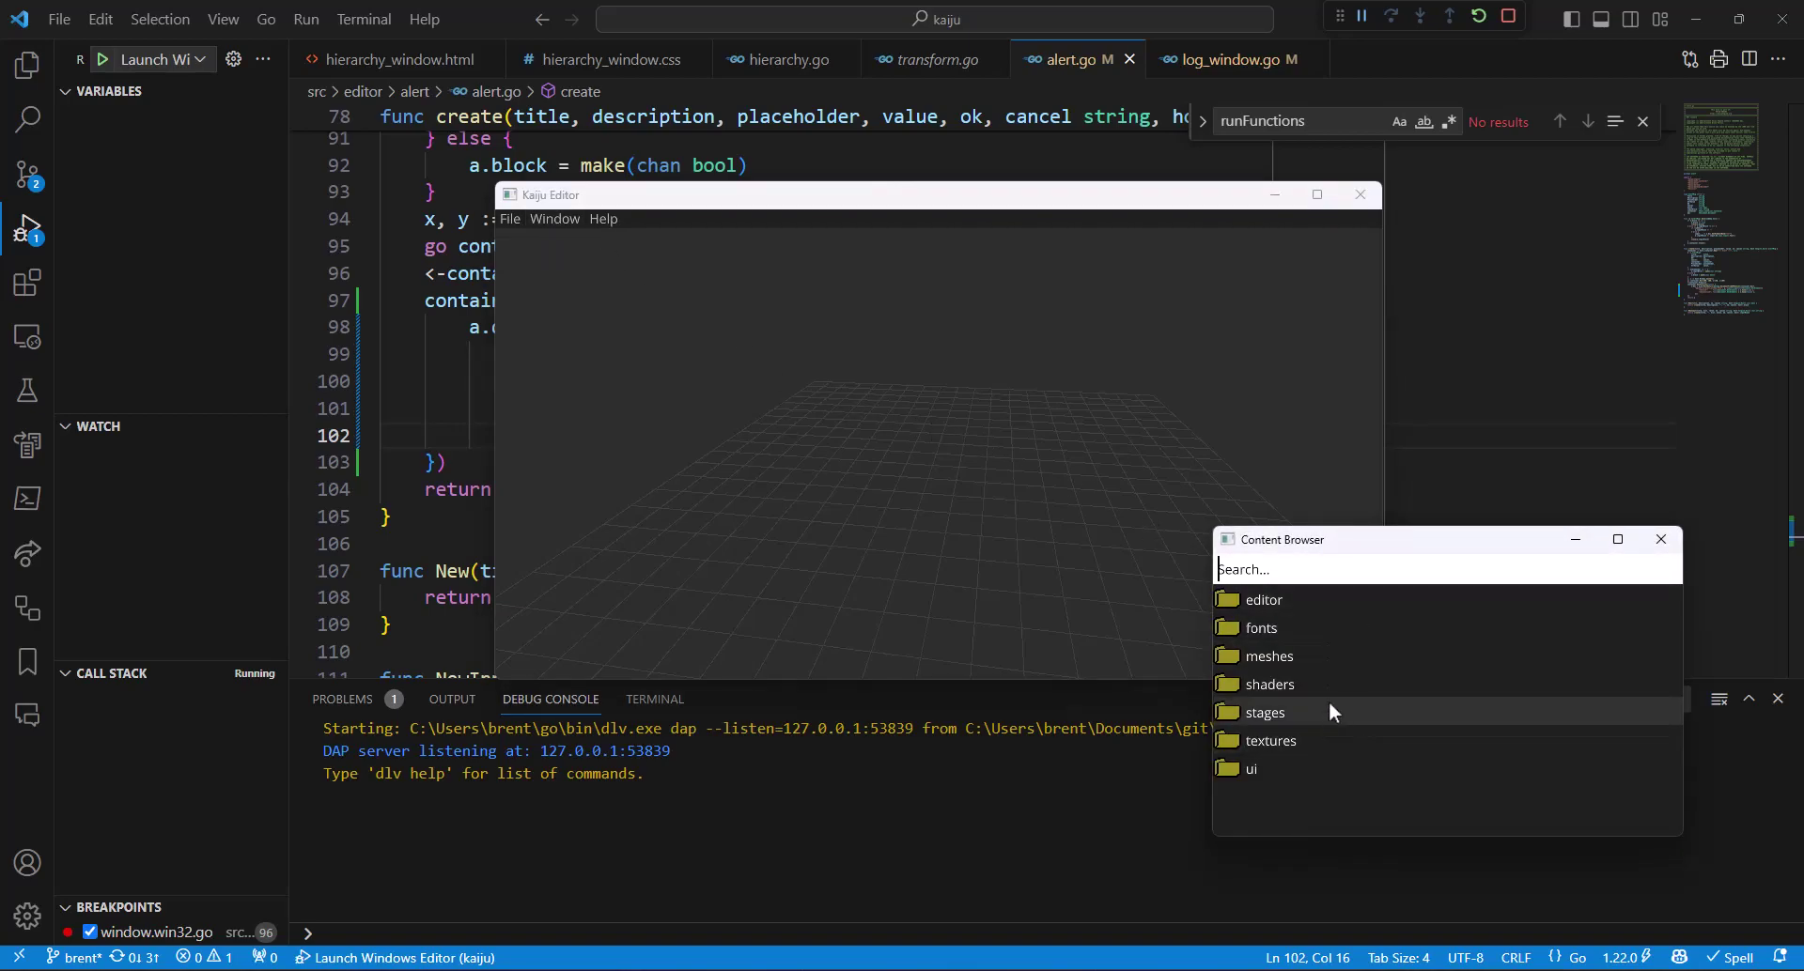
text(monkey)
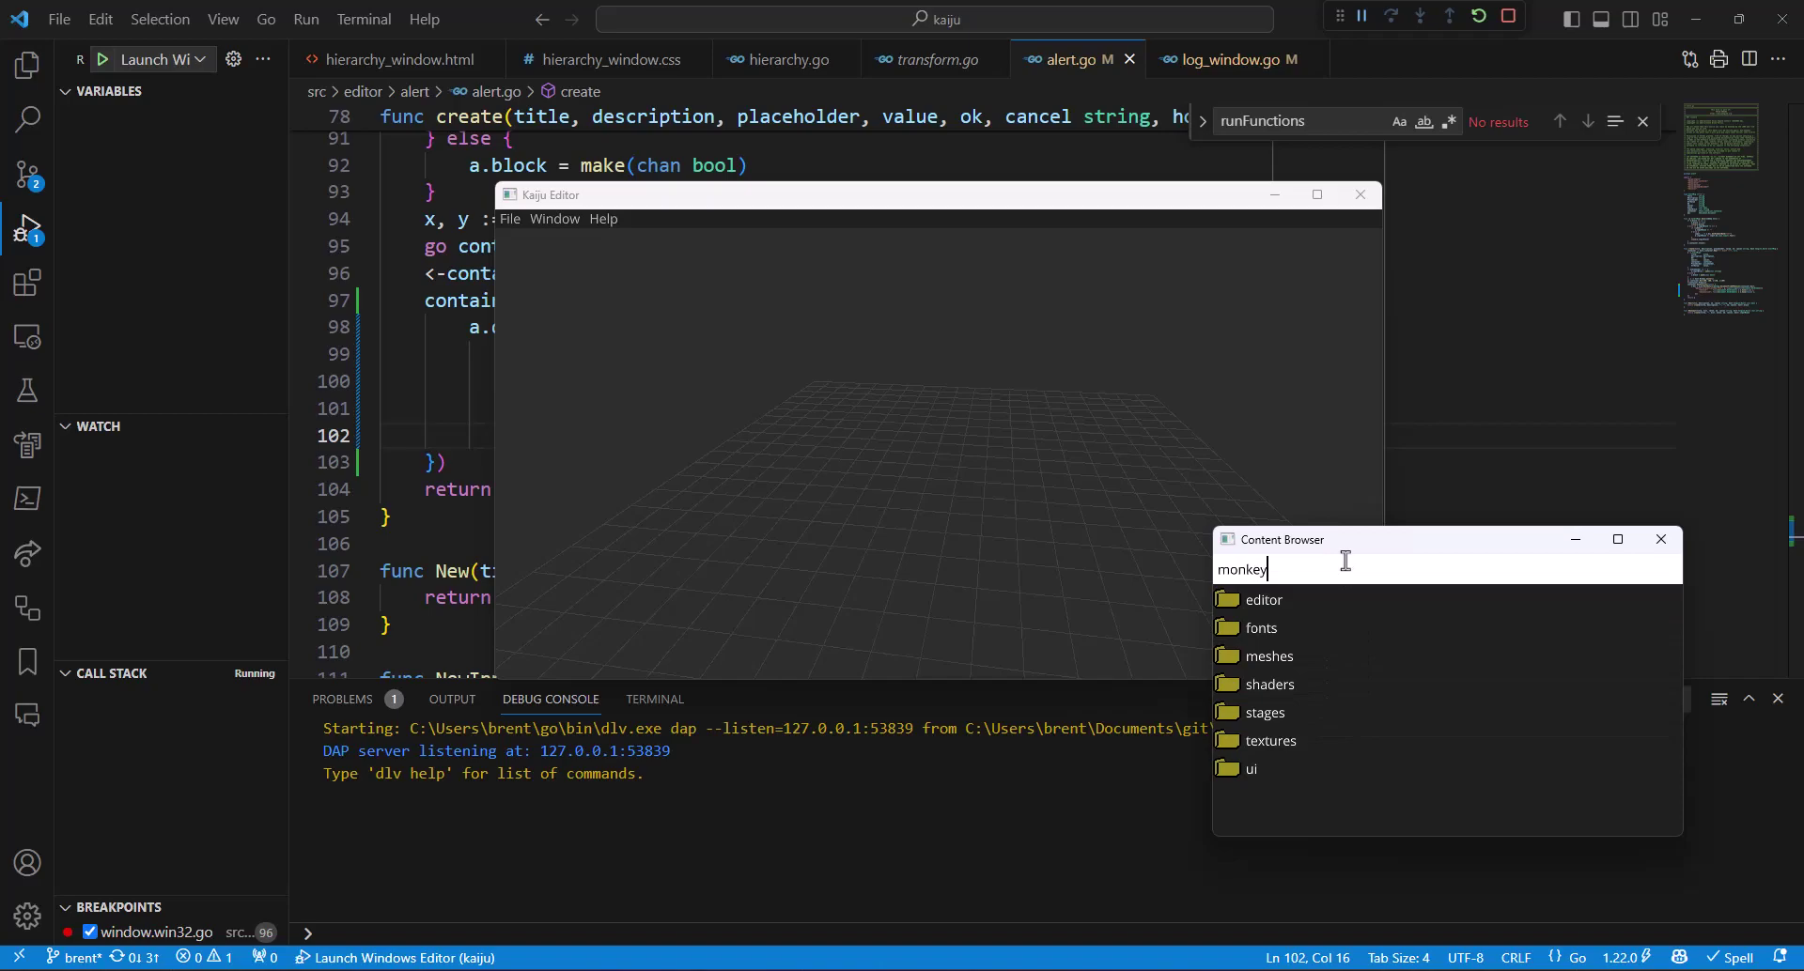
drag(1386, 693, 826, 489)
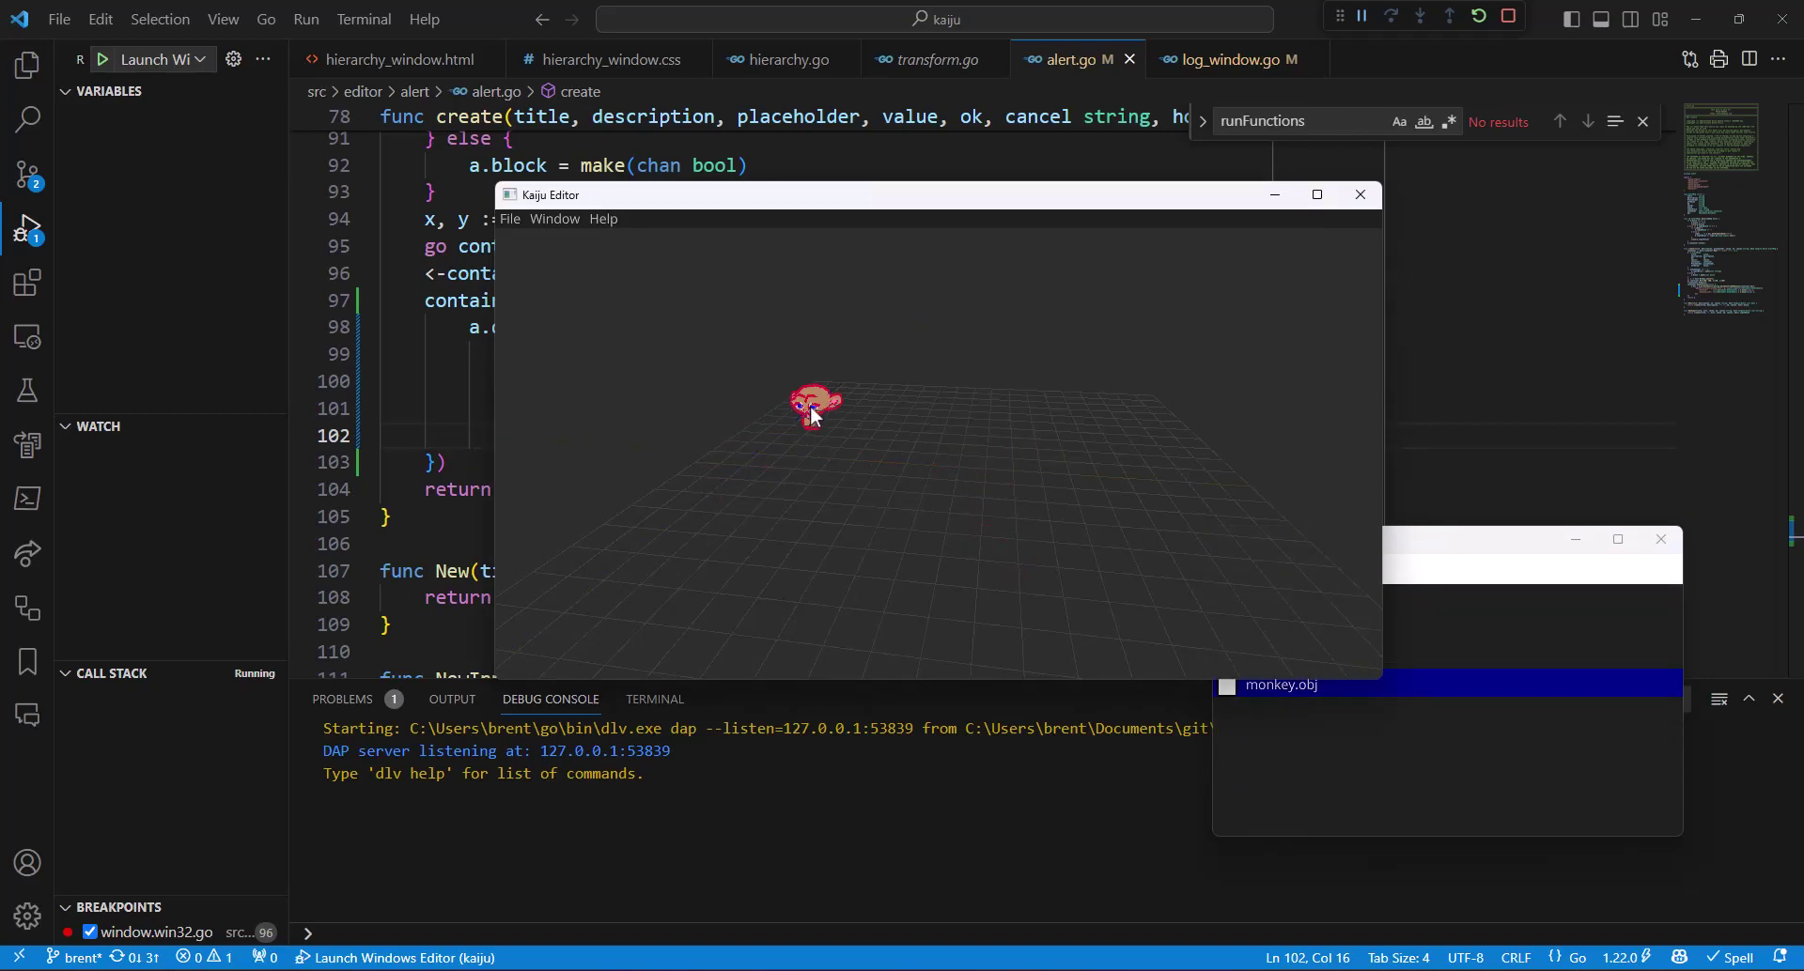
Add a cube from a 'cube' search, move it right of the monkey, and start saving the stage.
click(1423, 556)
key(ctrl+a)
text(cub)
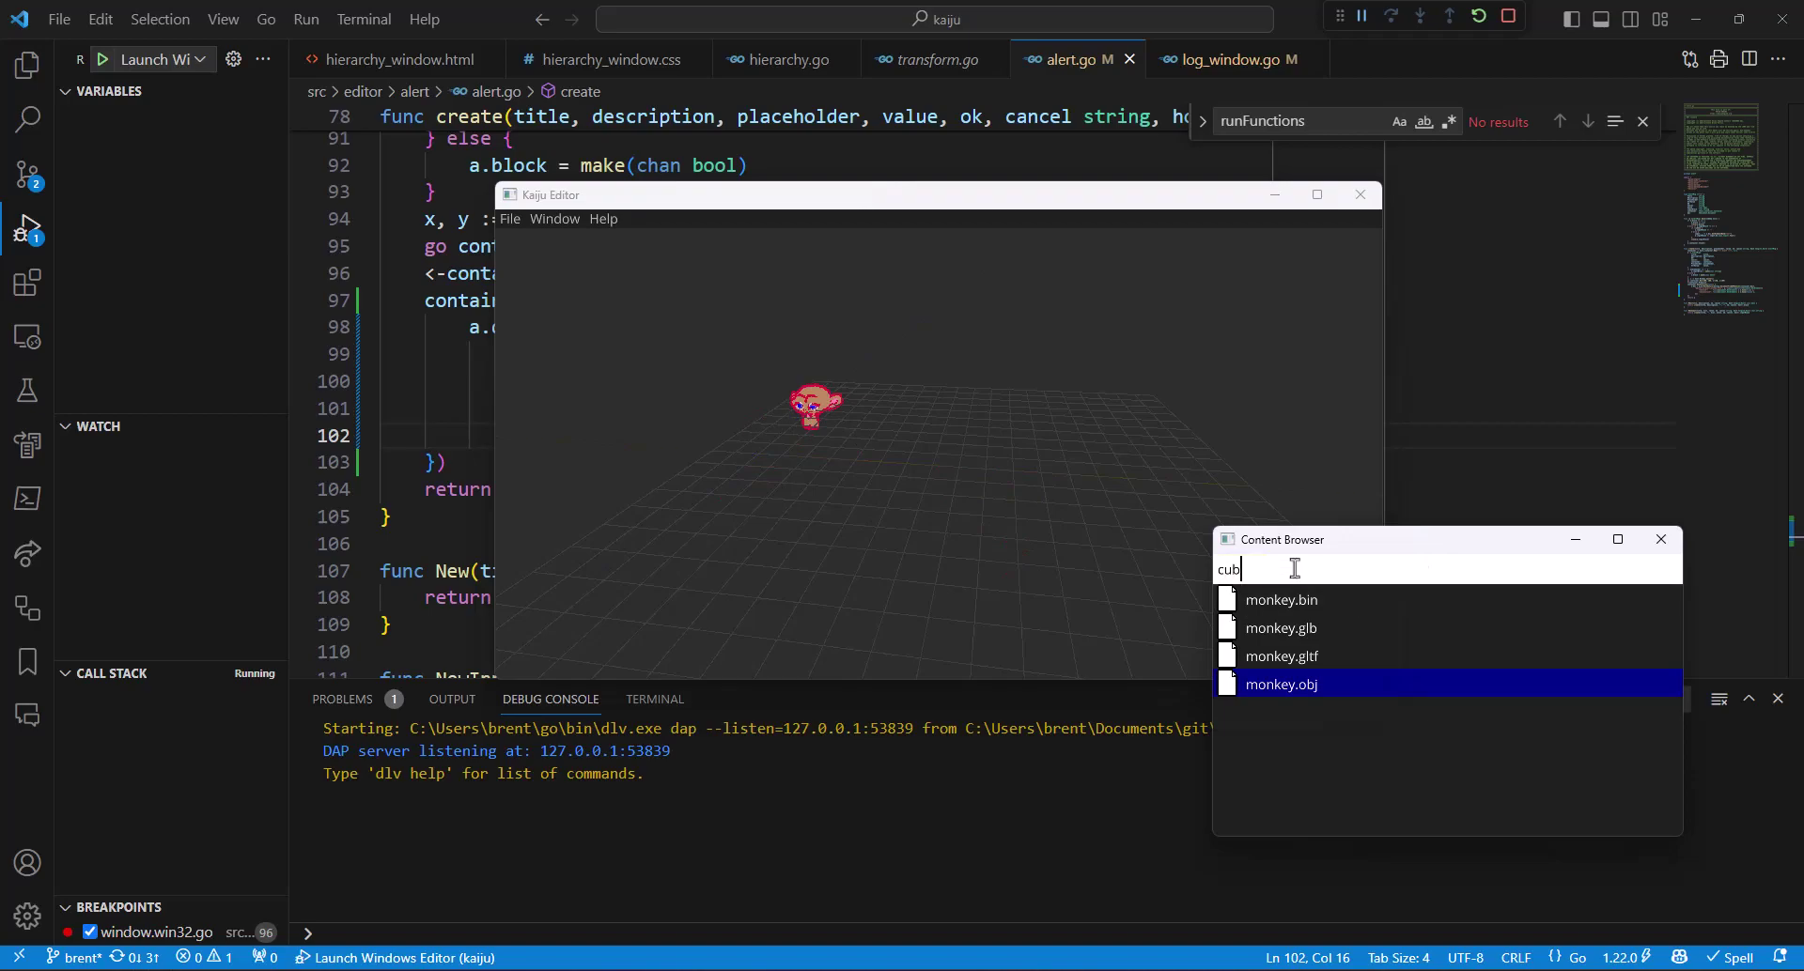
text(e)
drag(1282, 635, 1240, 617)
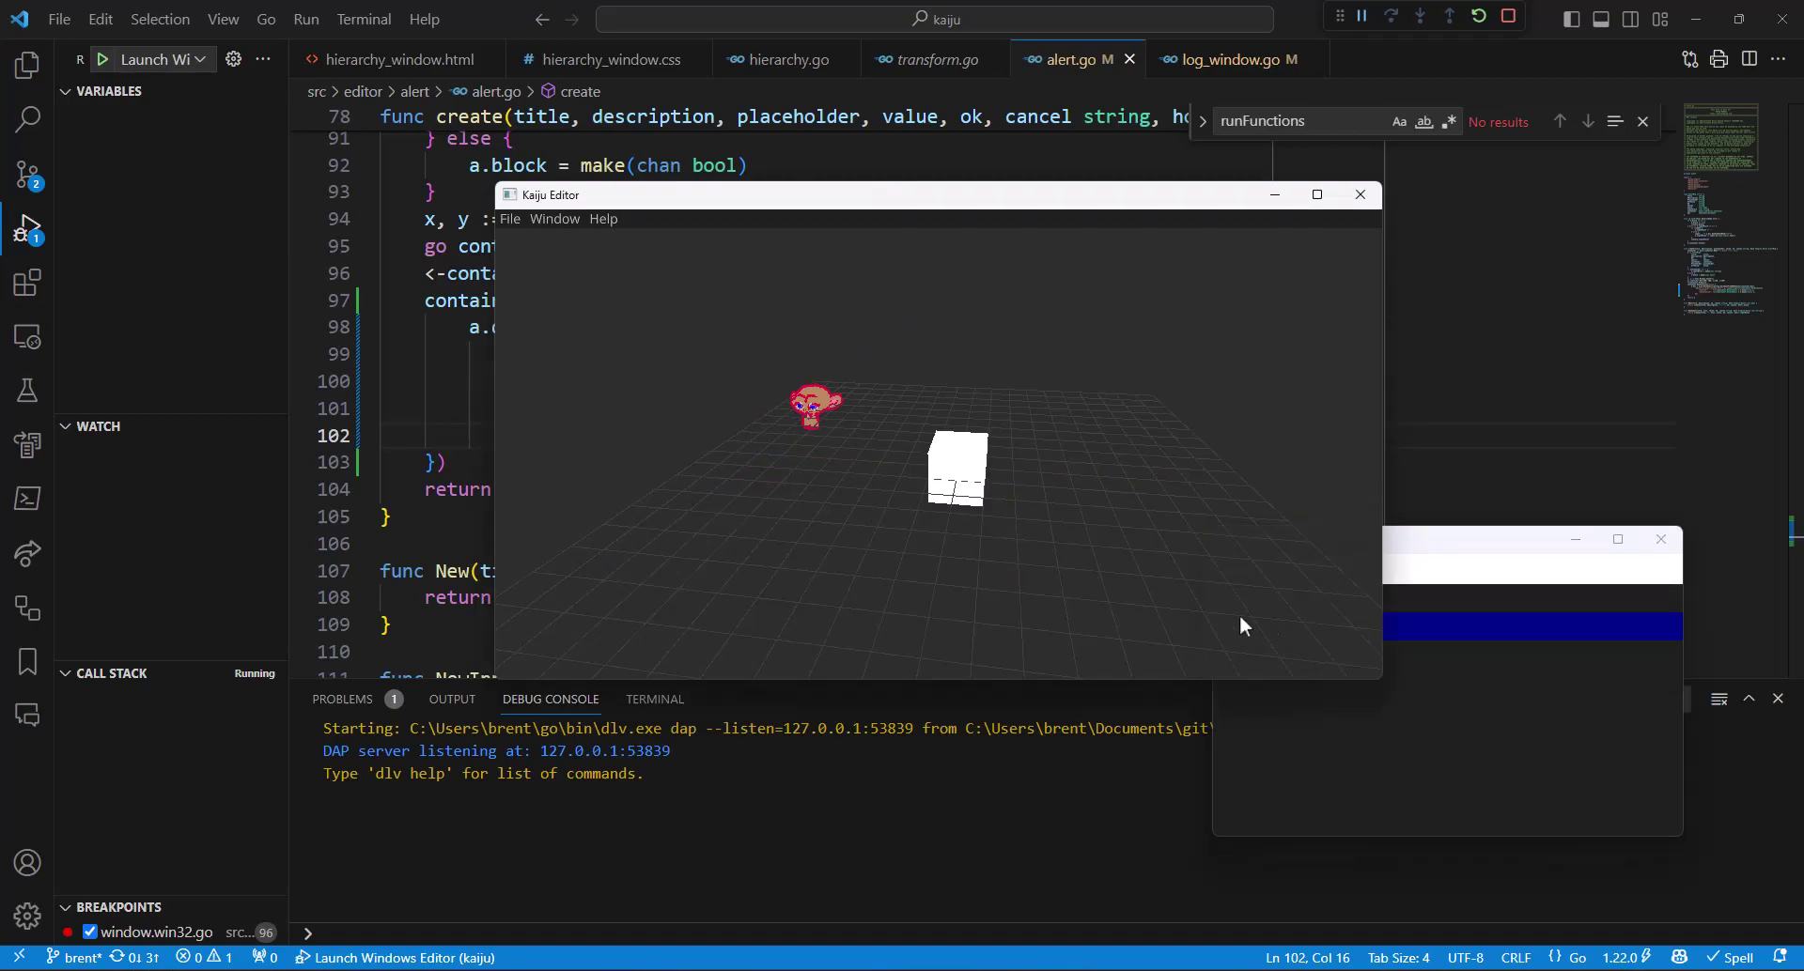
drag(958, 475, 1162, 484)
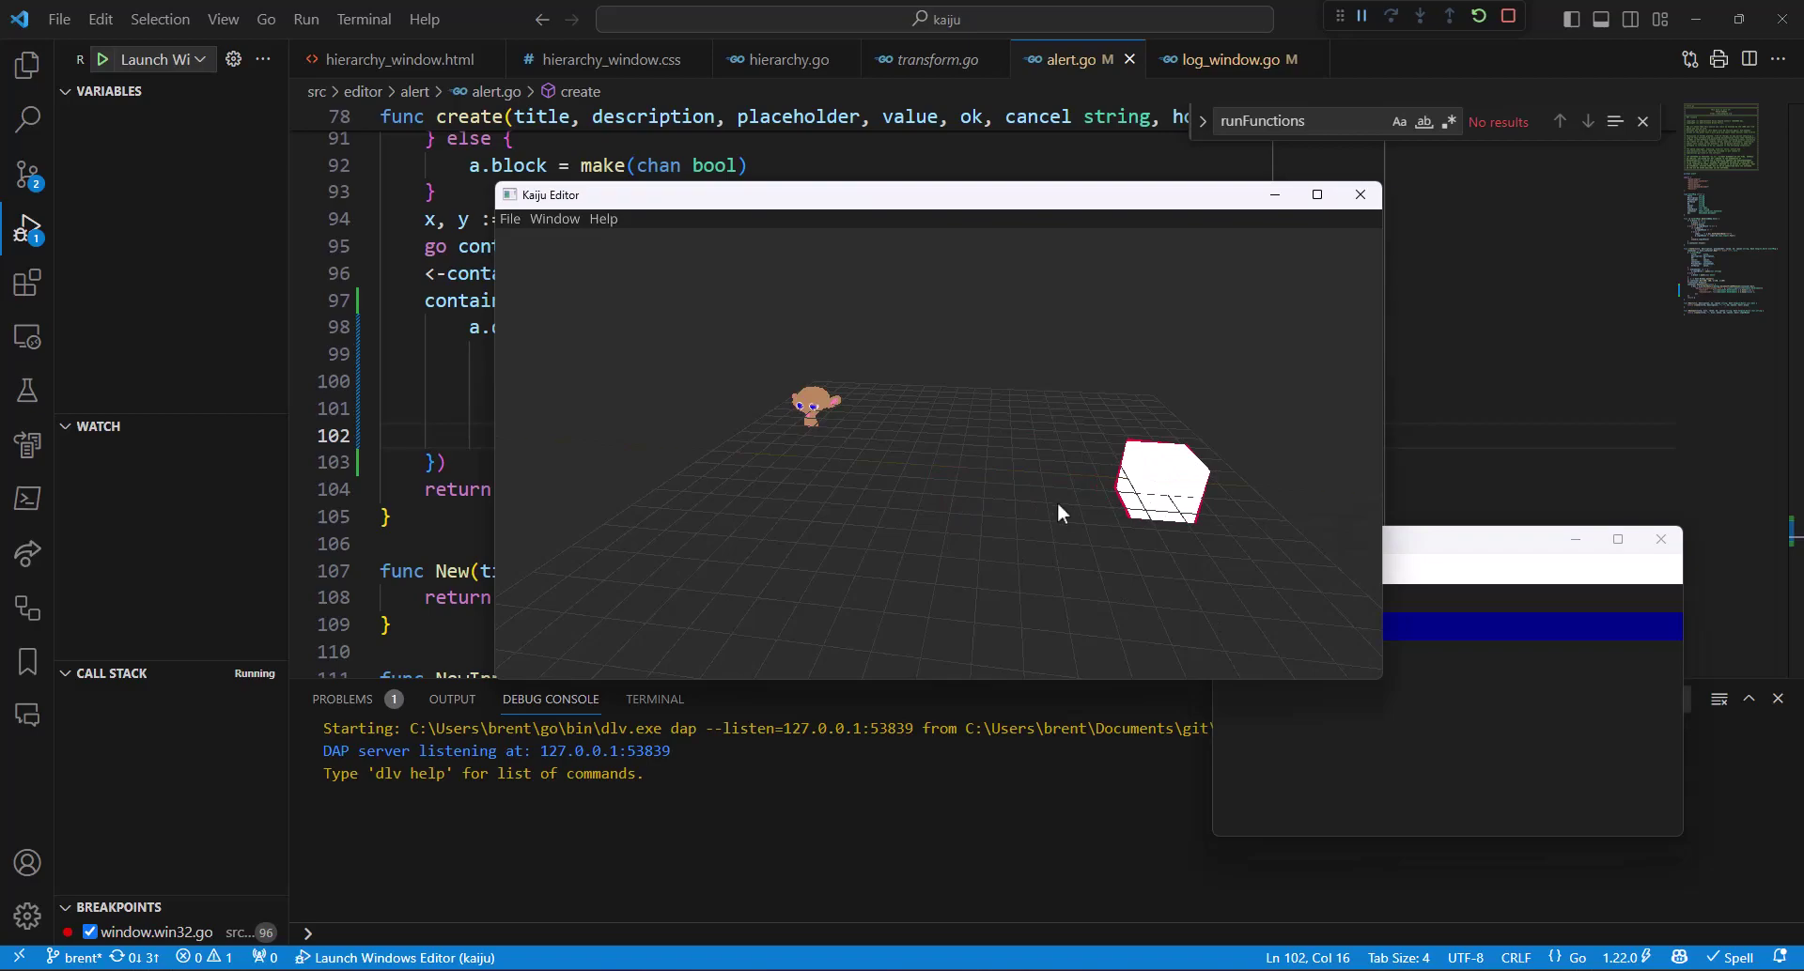
mouse_move(876, 464)
middle_down()
mouse_move(910, 474)
mouse_move(888, 487)
middle_up()
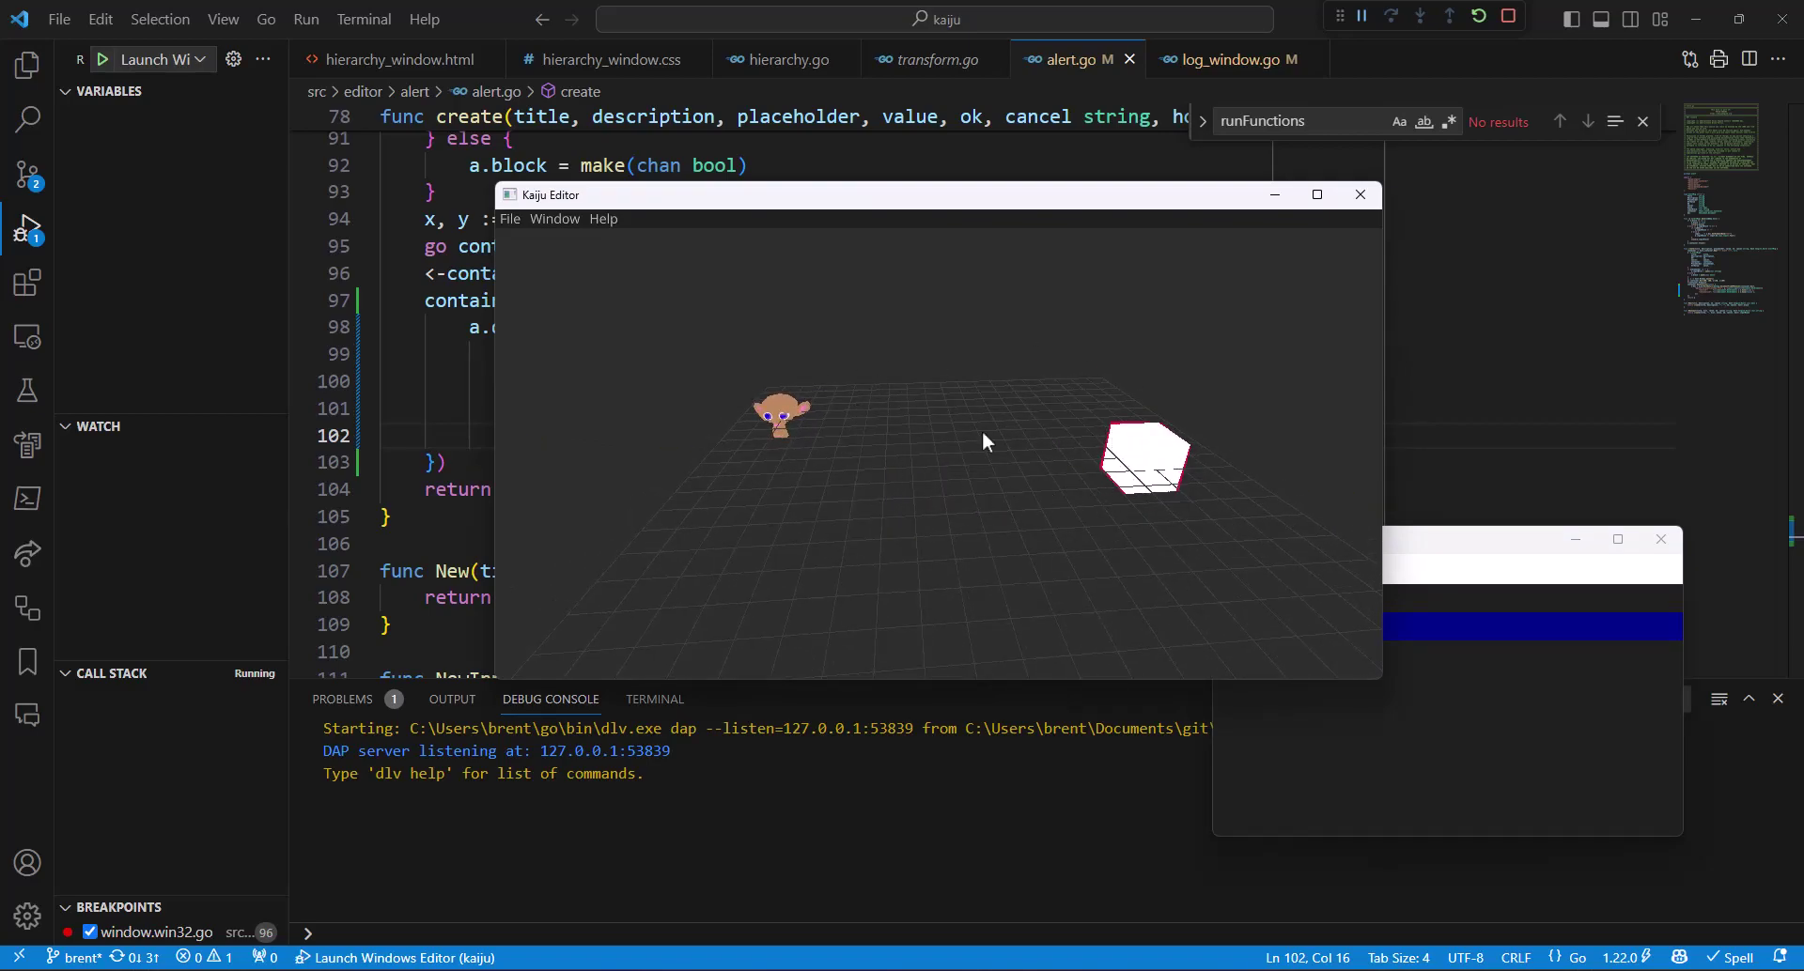
click(510, 220)
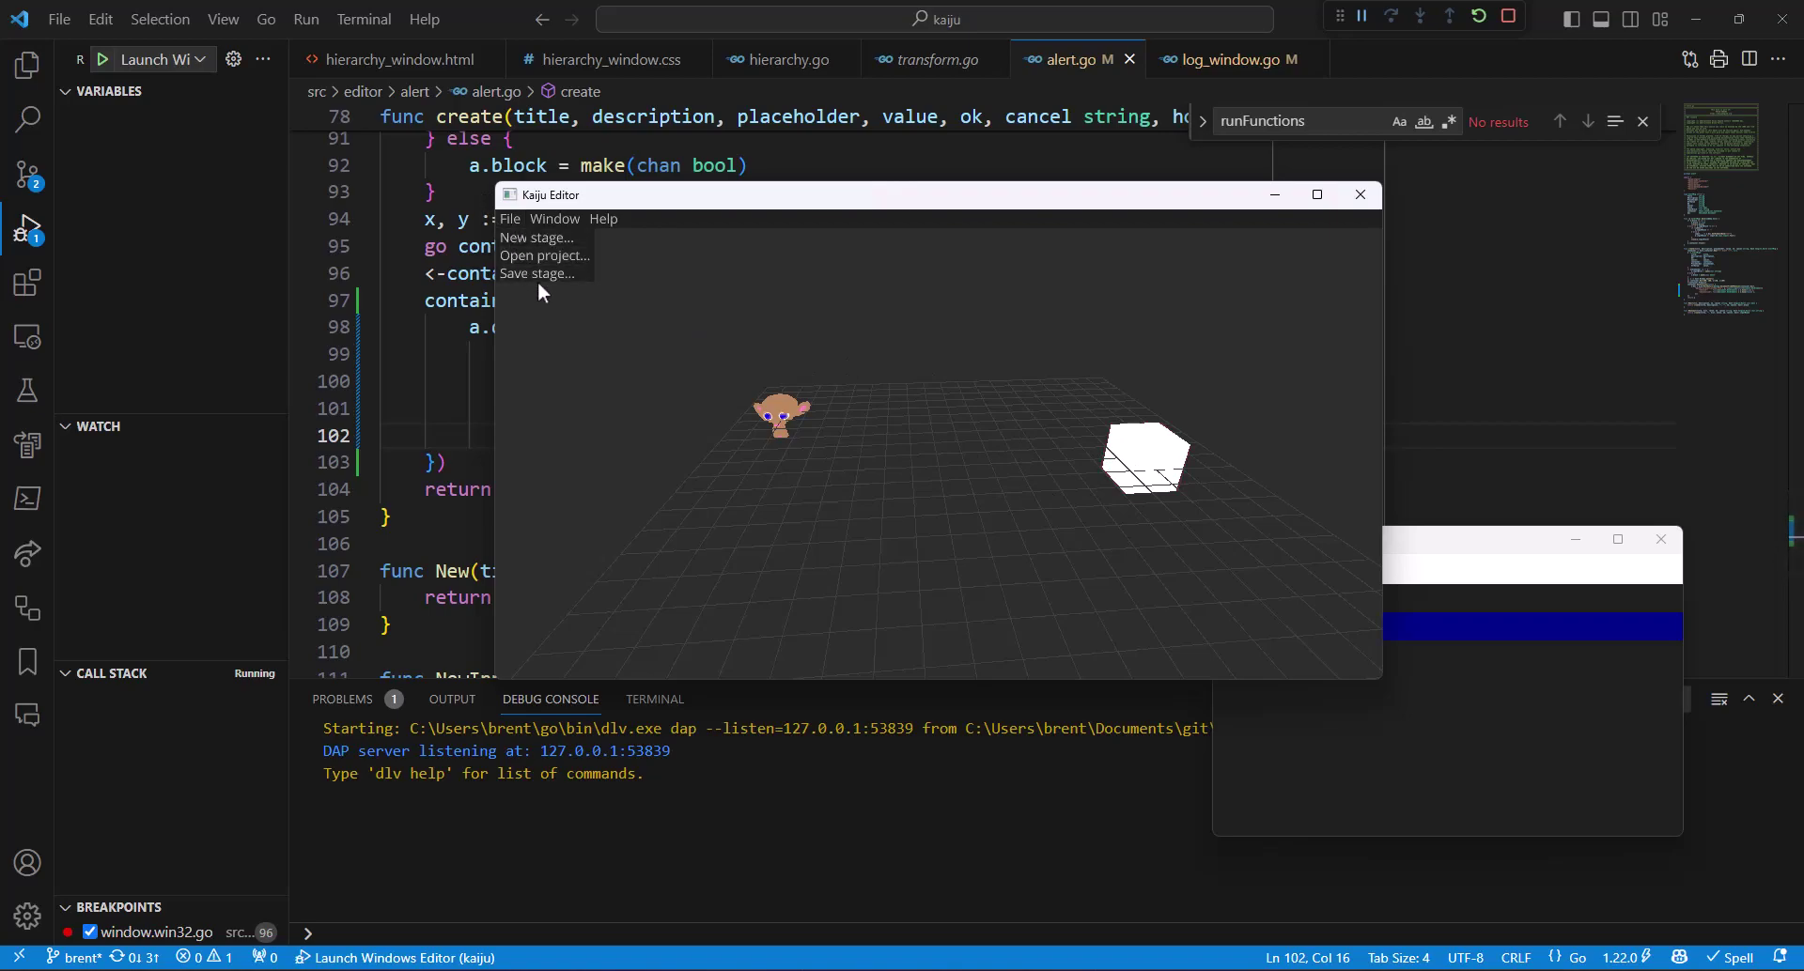
click(543, 274)
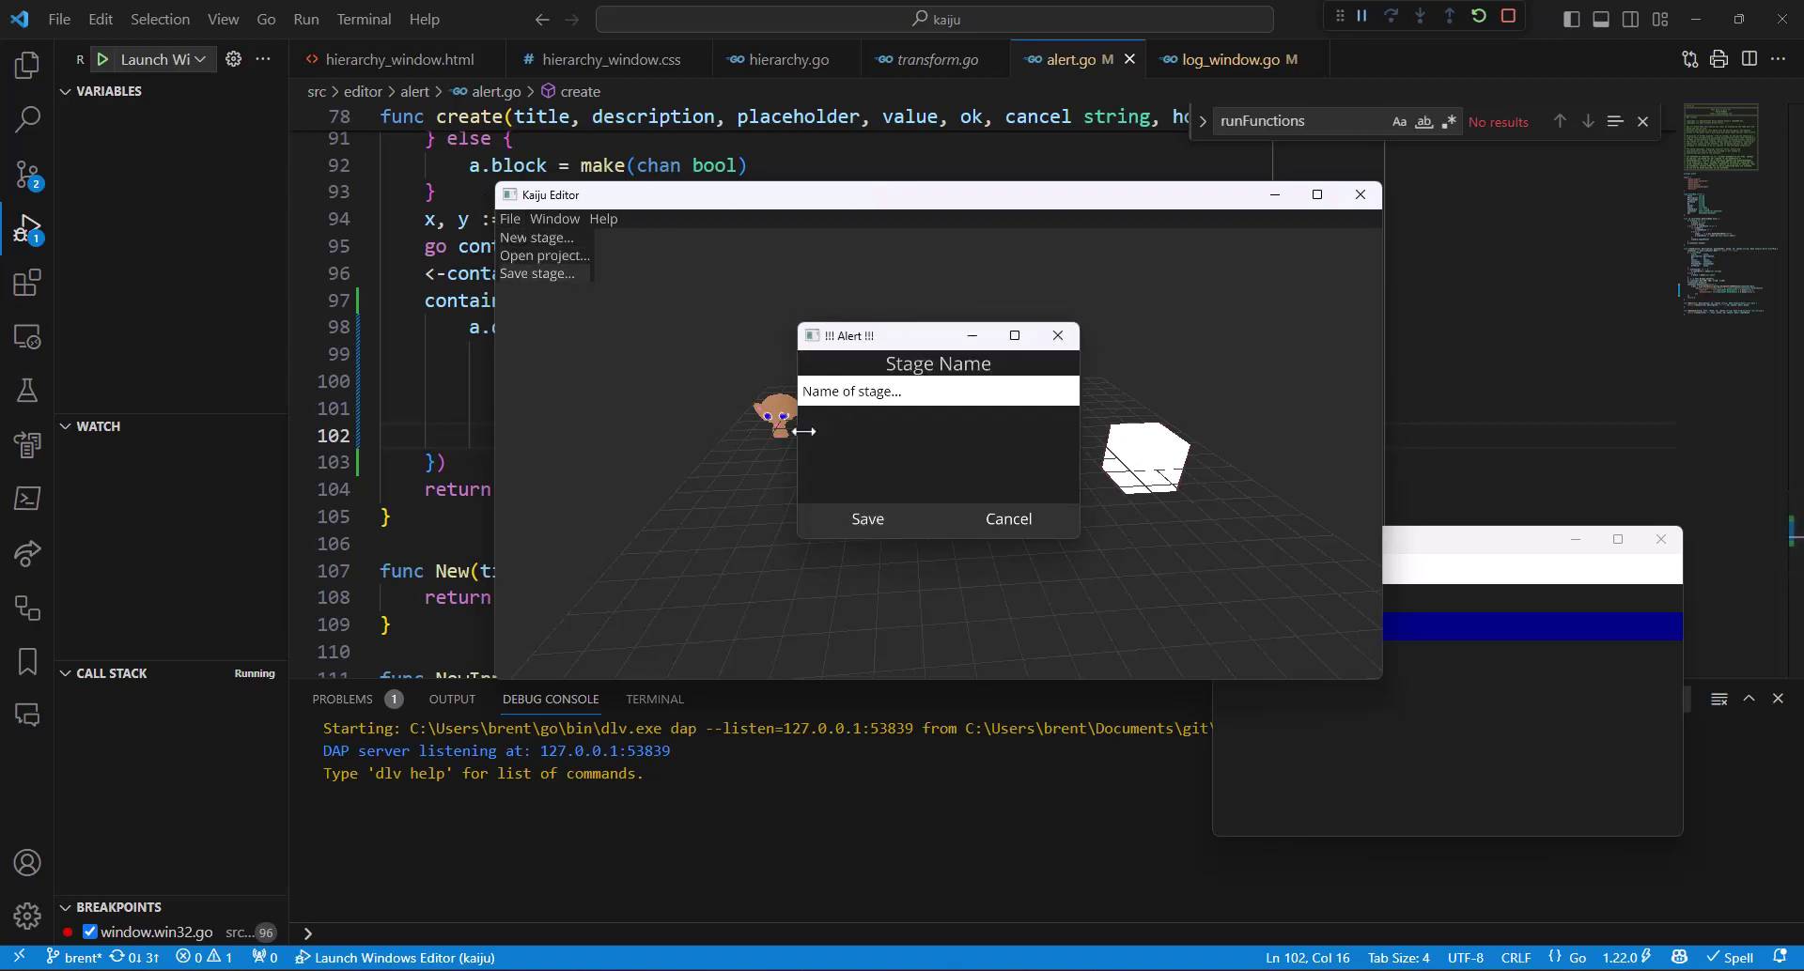
Enter 'coolguy' as the stage name and save the stage.
click(914, 390)
text(coolguy)
click(874, 515)
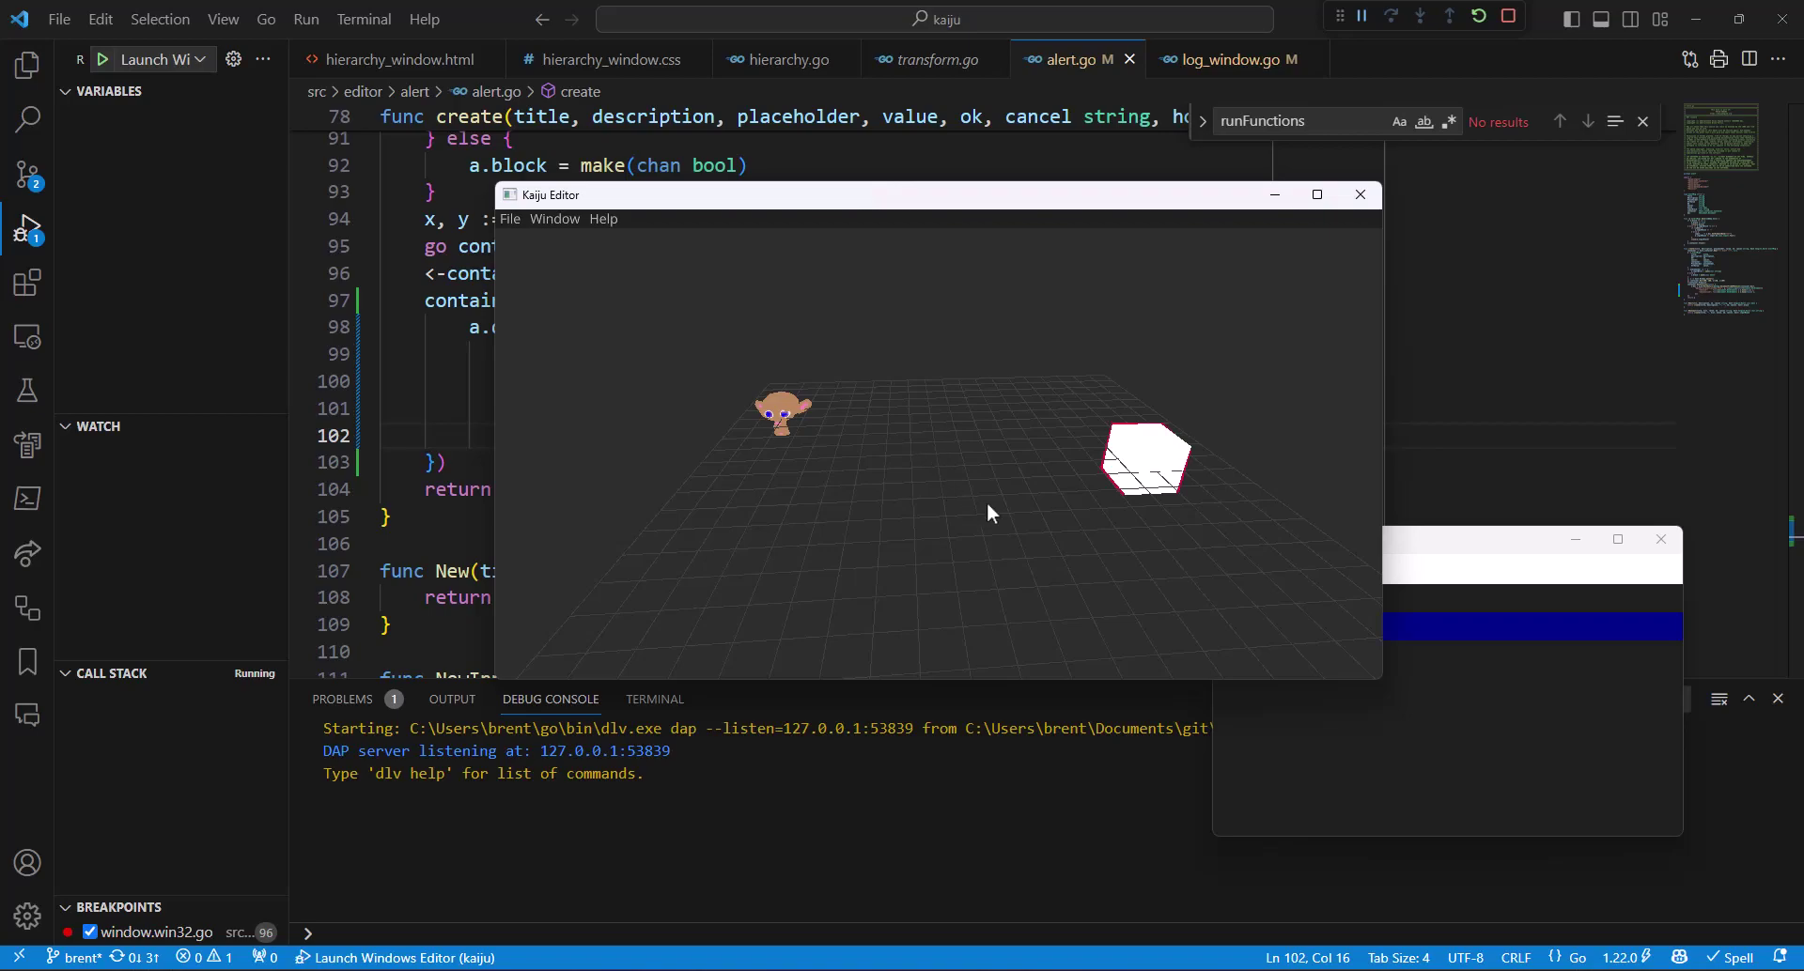
Search the Content Browser for 'coolguy', open coolguy.stg, and confirm the Save Changes prompt.
click(793, 417)
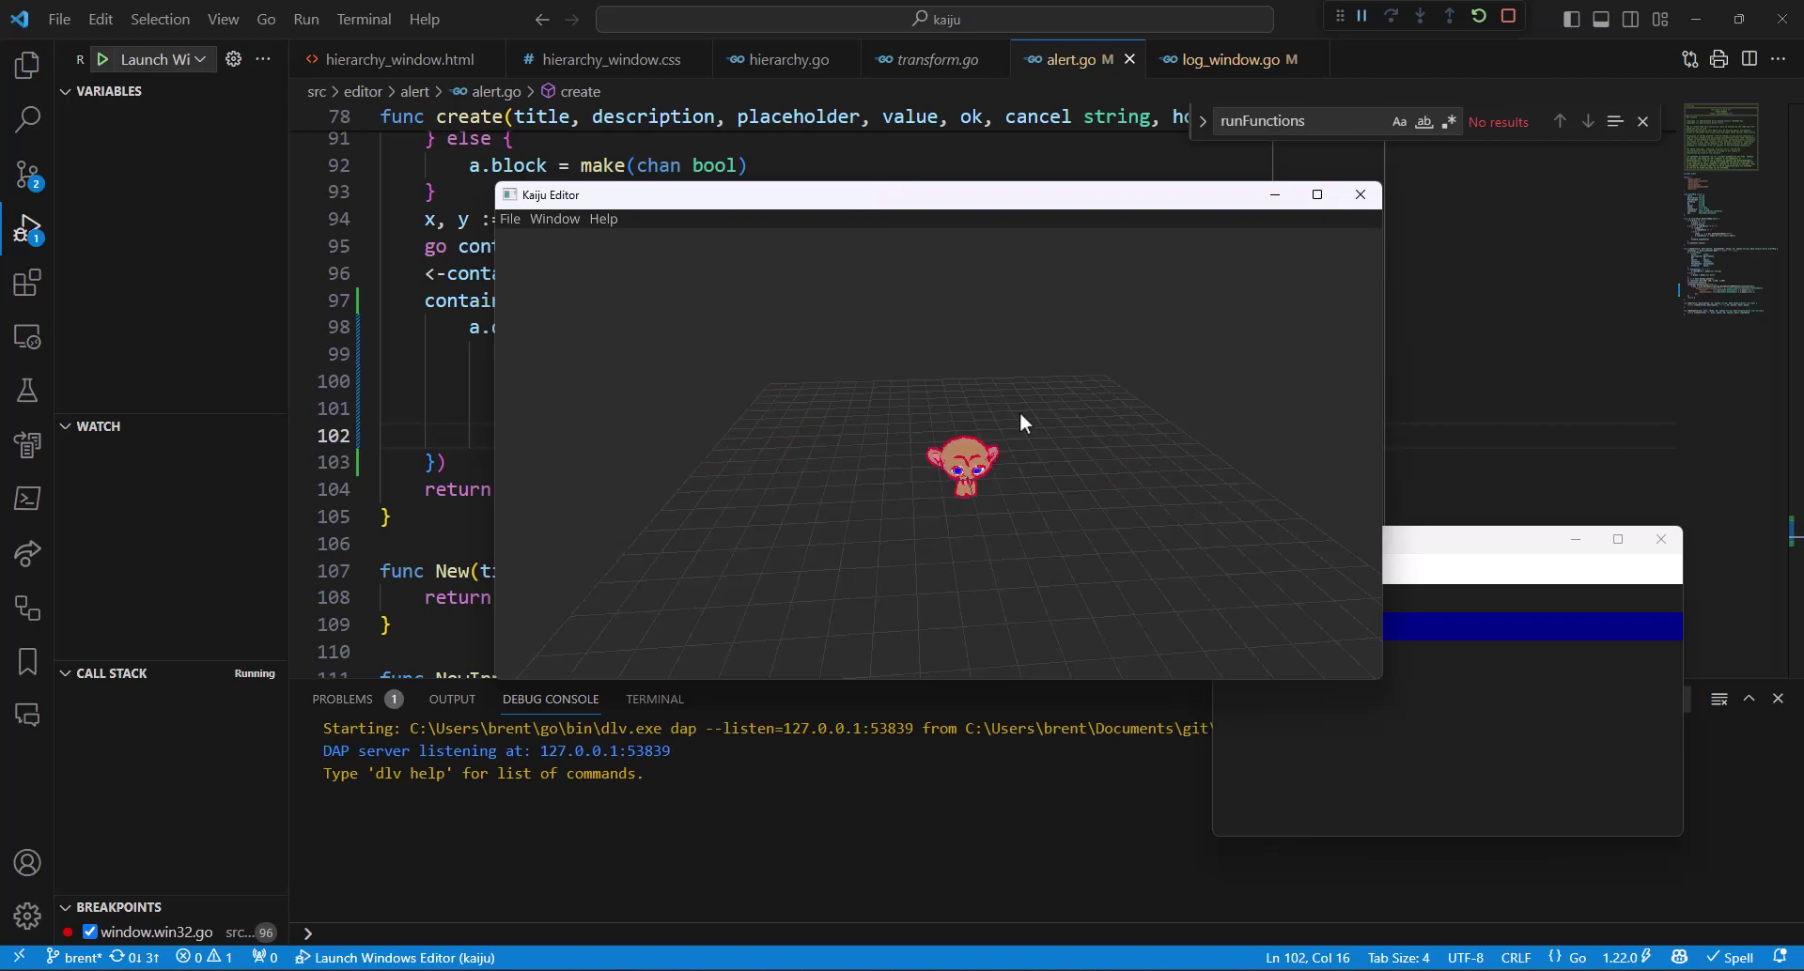
click(1430, 543)
click(1270, 603)
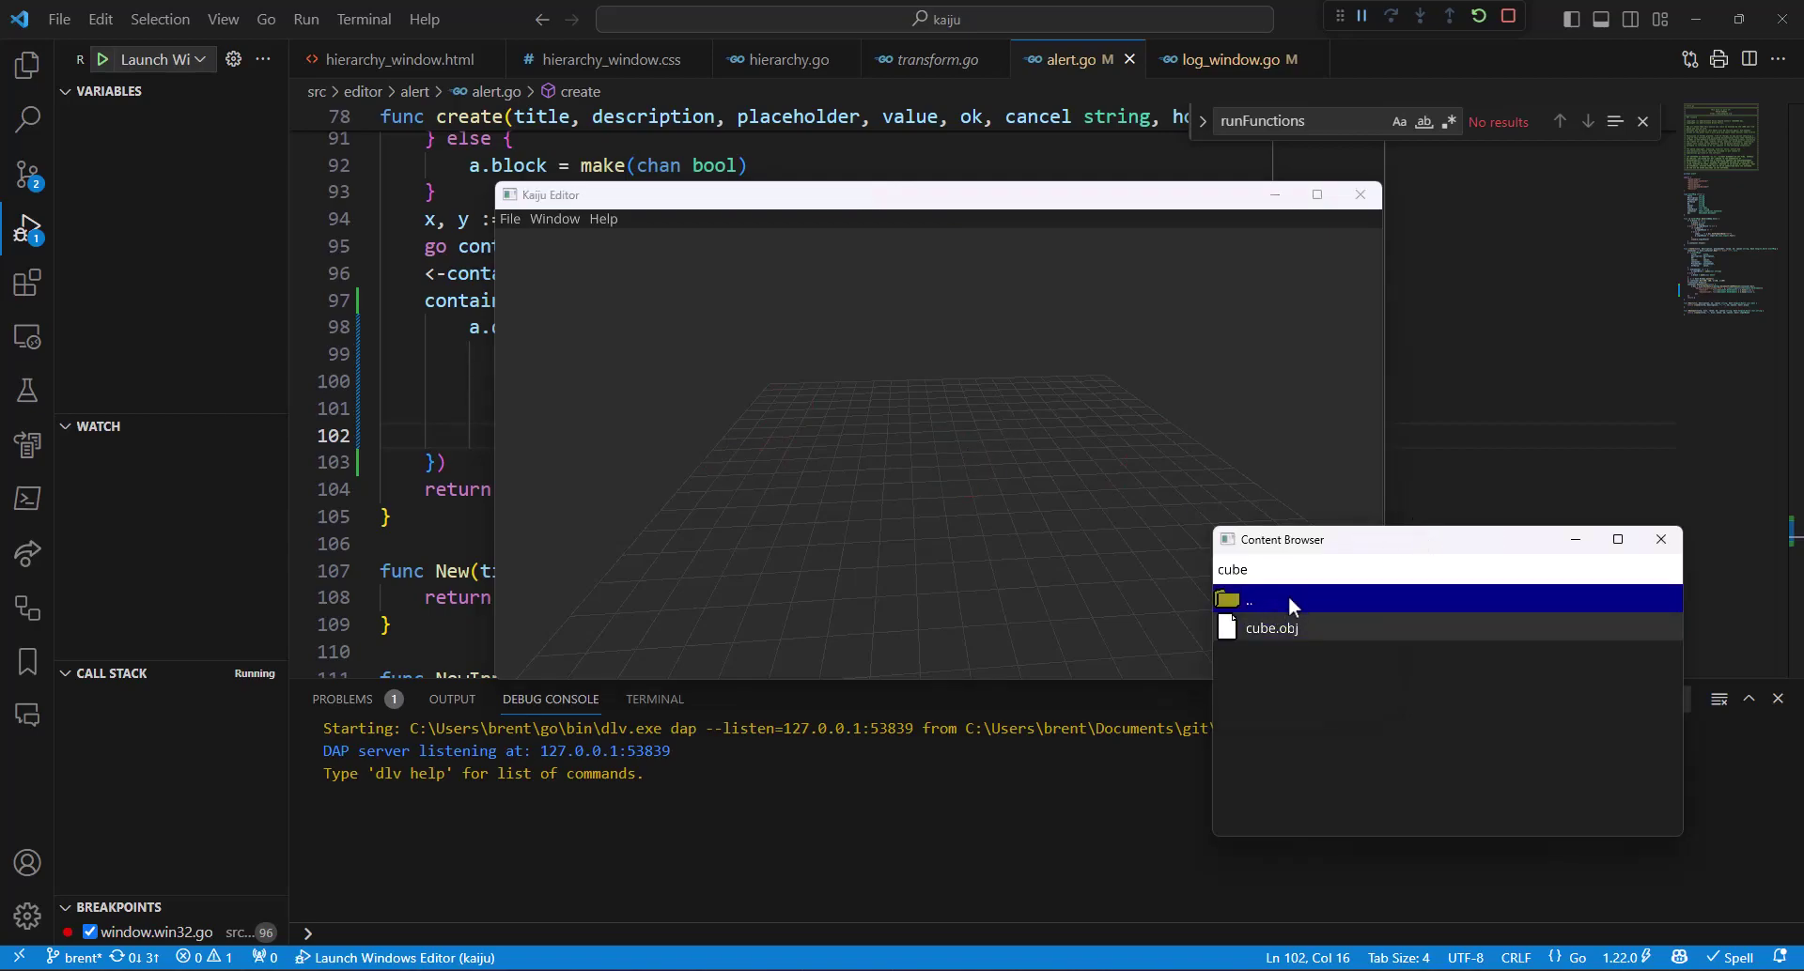
double_click(1311, 600)
click(1289, 570)
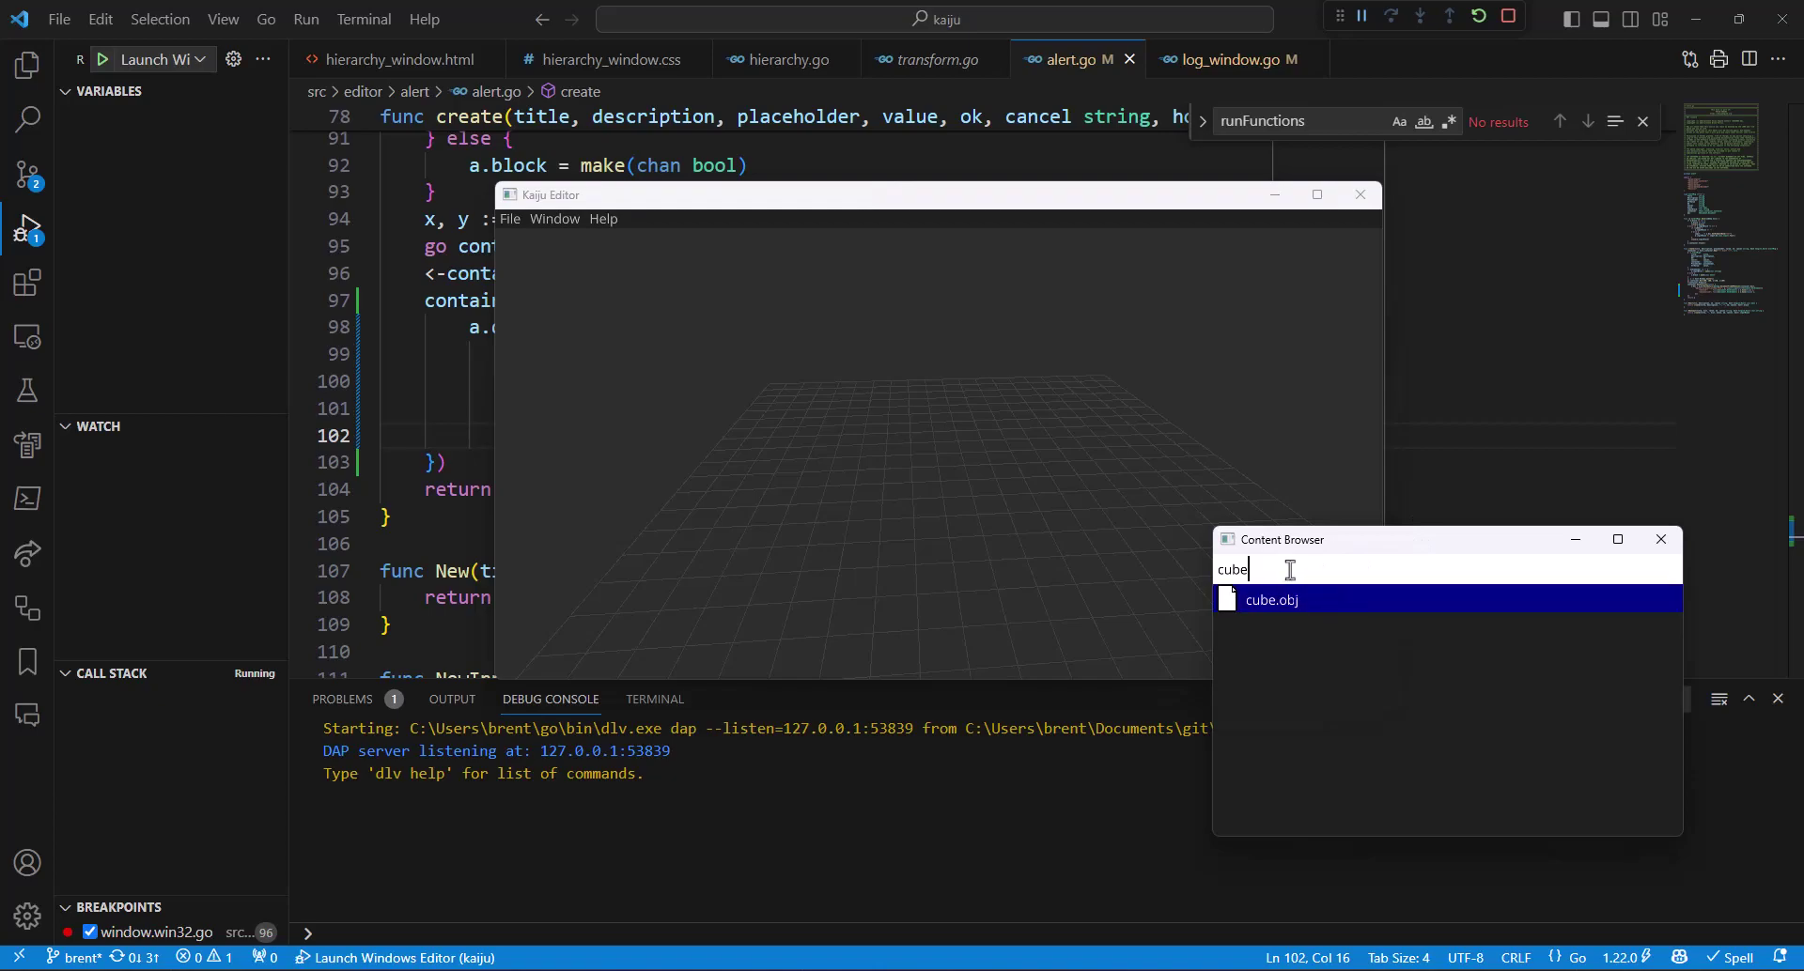
key(BackSpace)
key(BackSpace)
key(BackSpace)
text(oolguy)
click(1334, 597)
double_click(1395, 599)
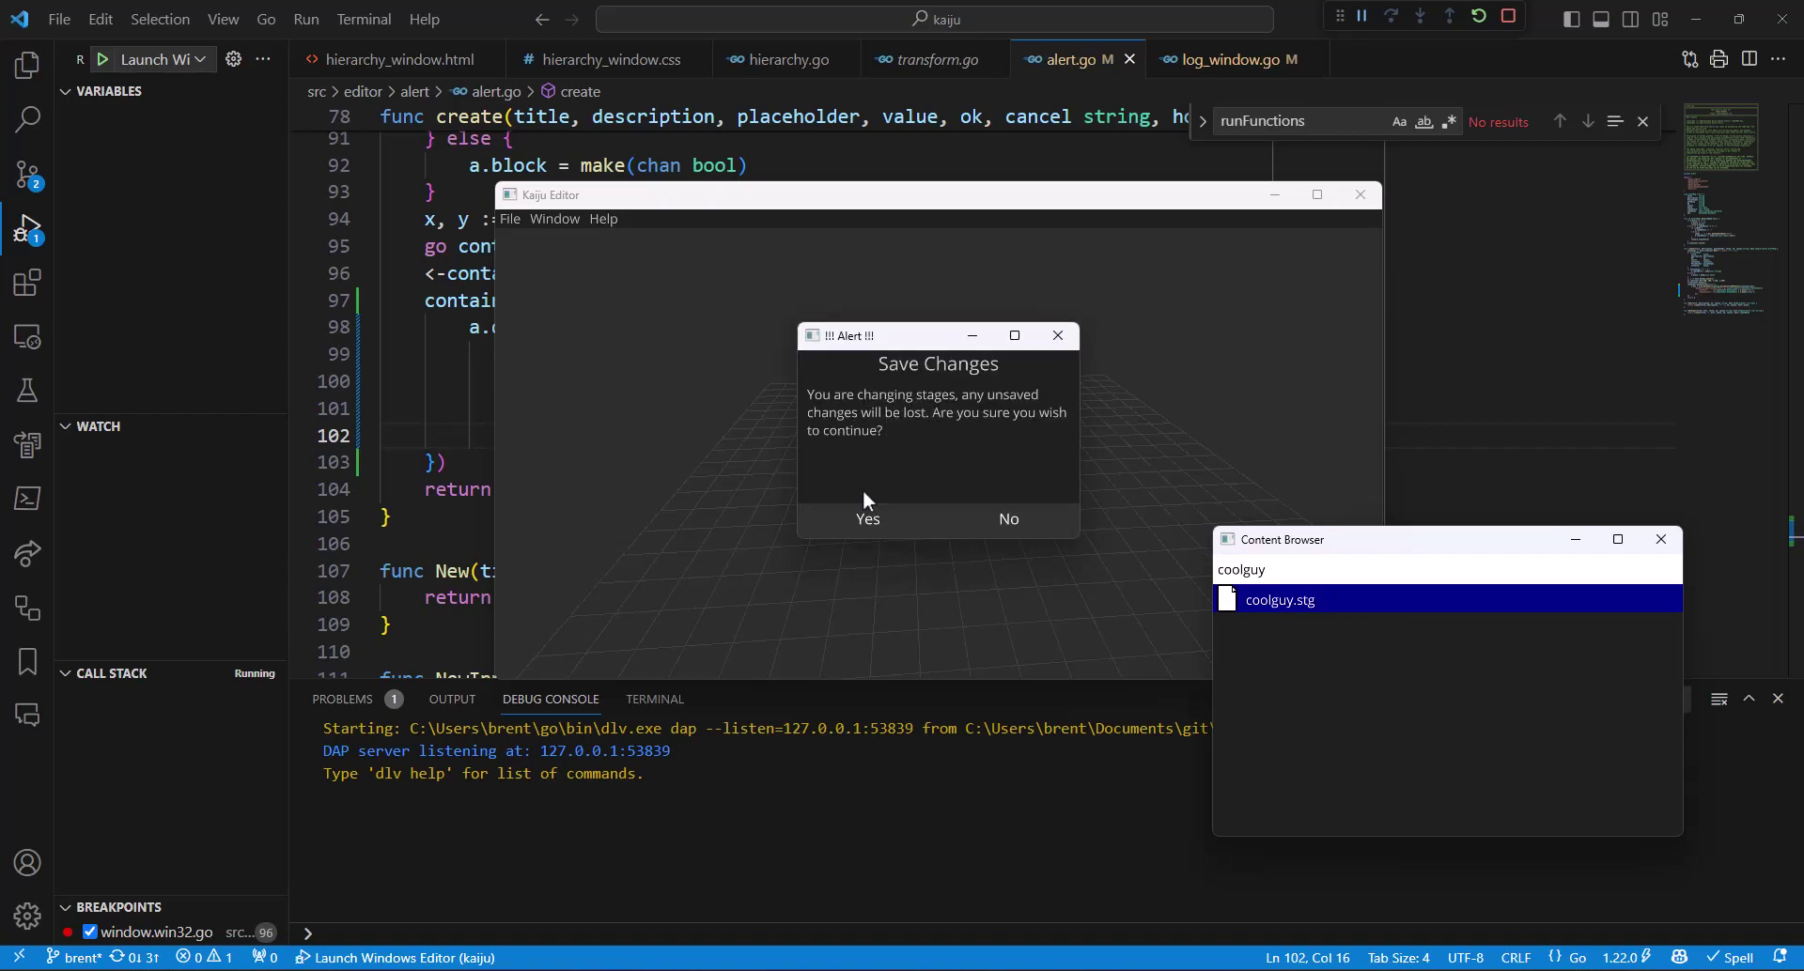
click(855, 521)
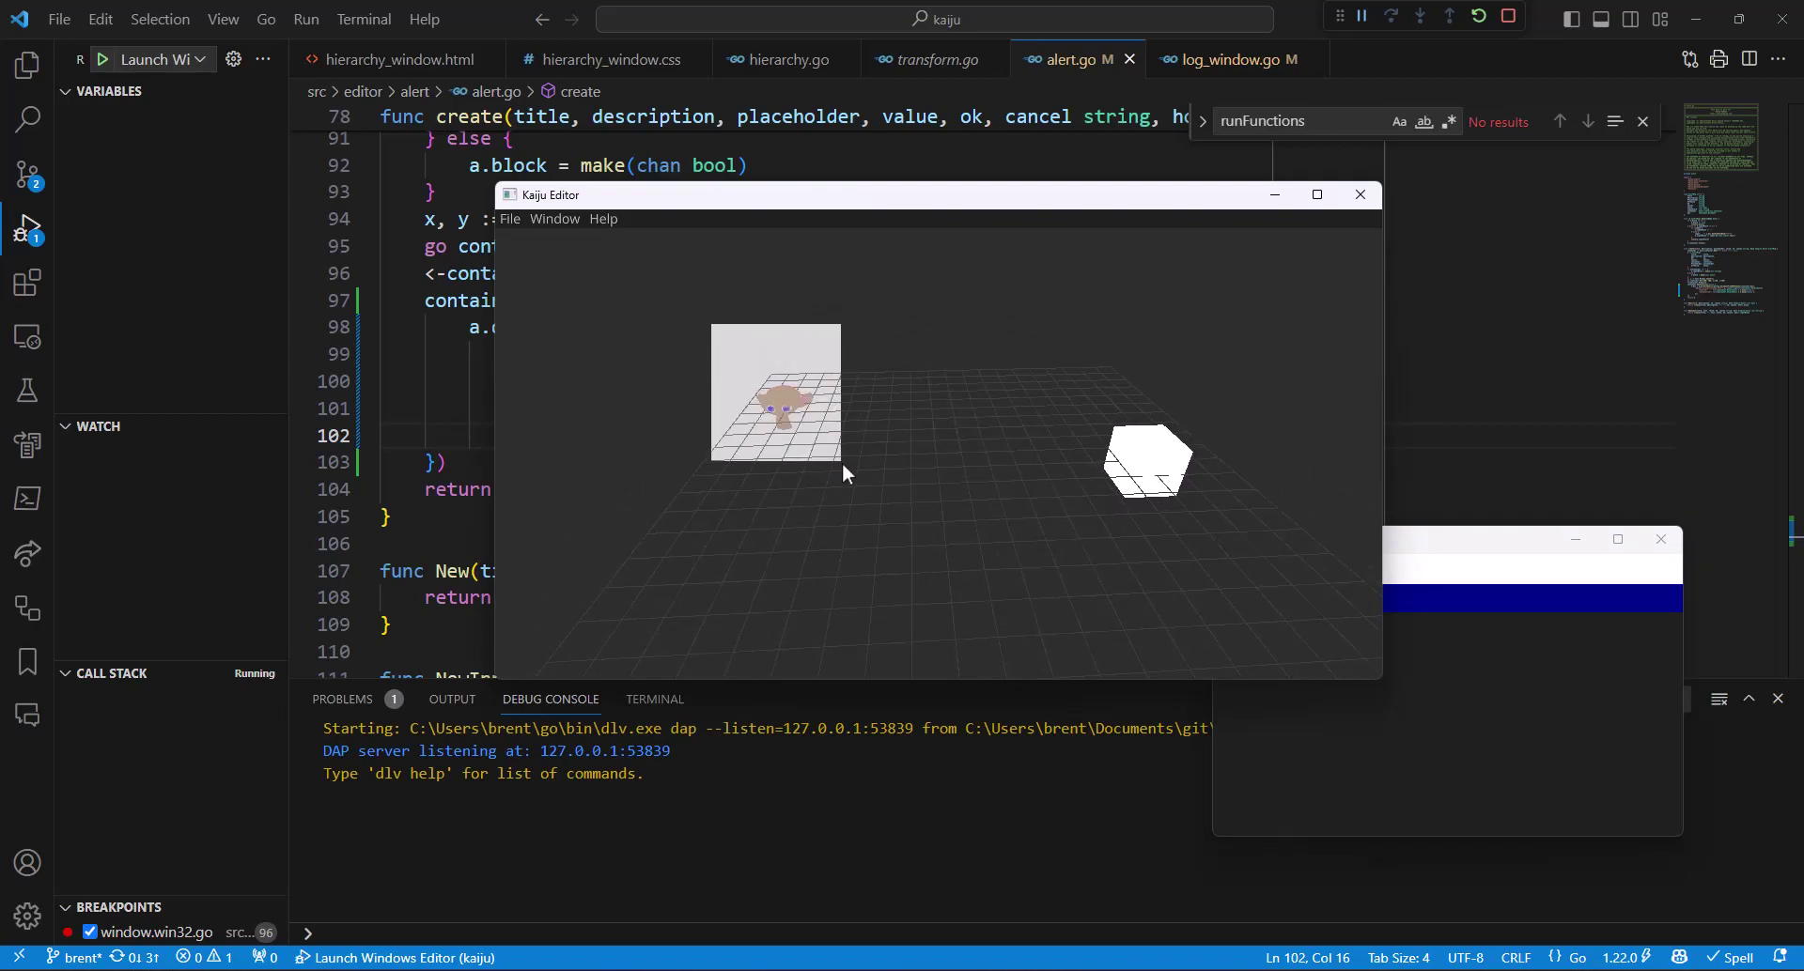
Search 'cube' in the Content Browser and drag a new cube into the viewport.
click(1443, 563)
key(BackSpace)
key(BackSpace)
key(BackSpace)
key(BackSpace)
text(cube)
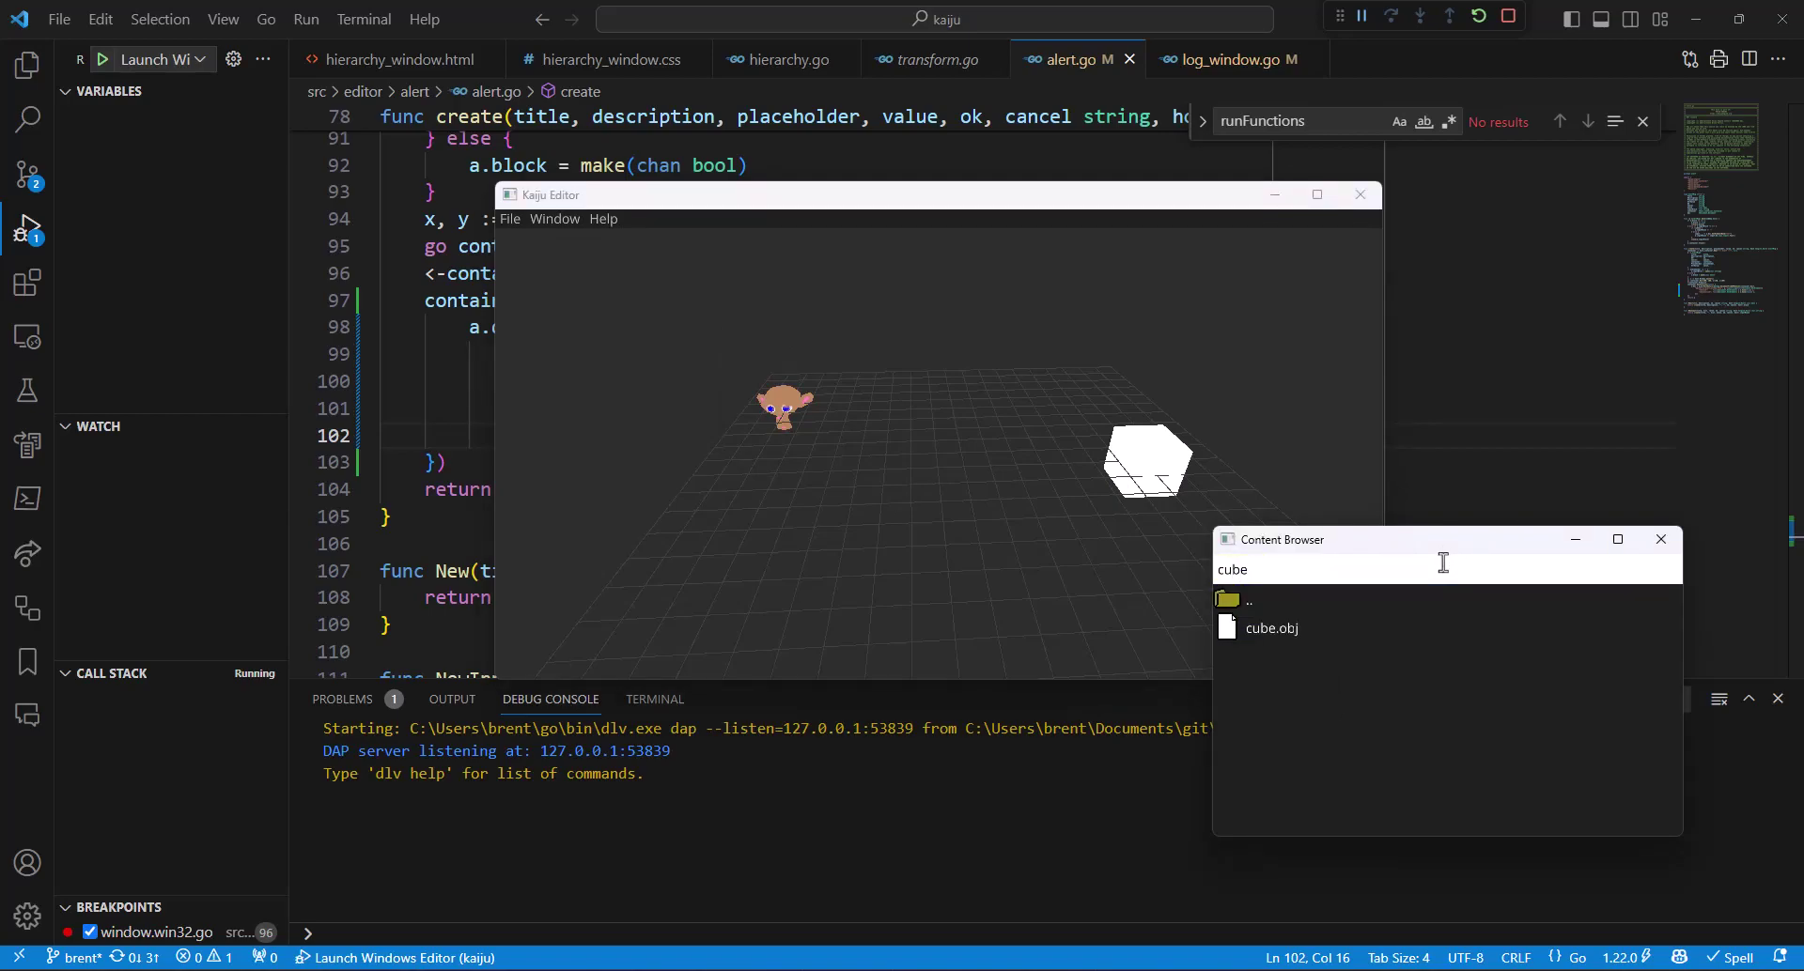
drag(1413, 628, 1349, 628)
Move the new cube with G, constrained to the Z axis, to the grid's front, then select the cubes.
click(964, 466)
key(g)
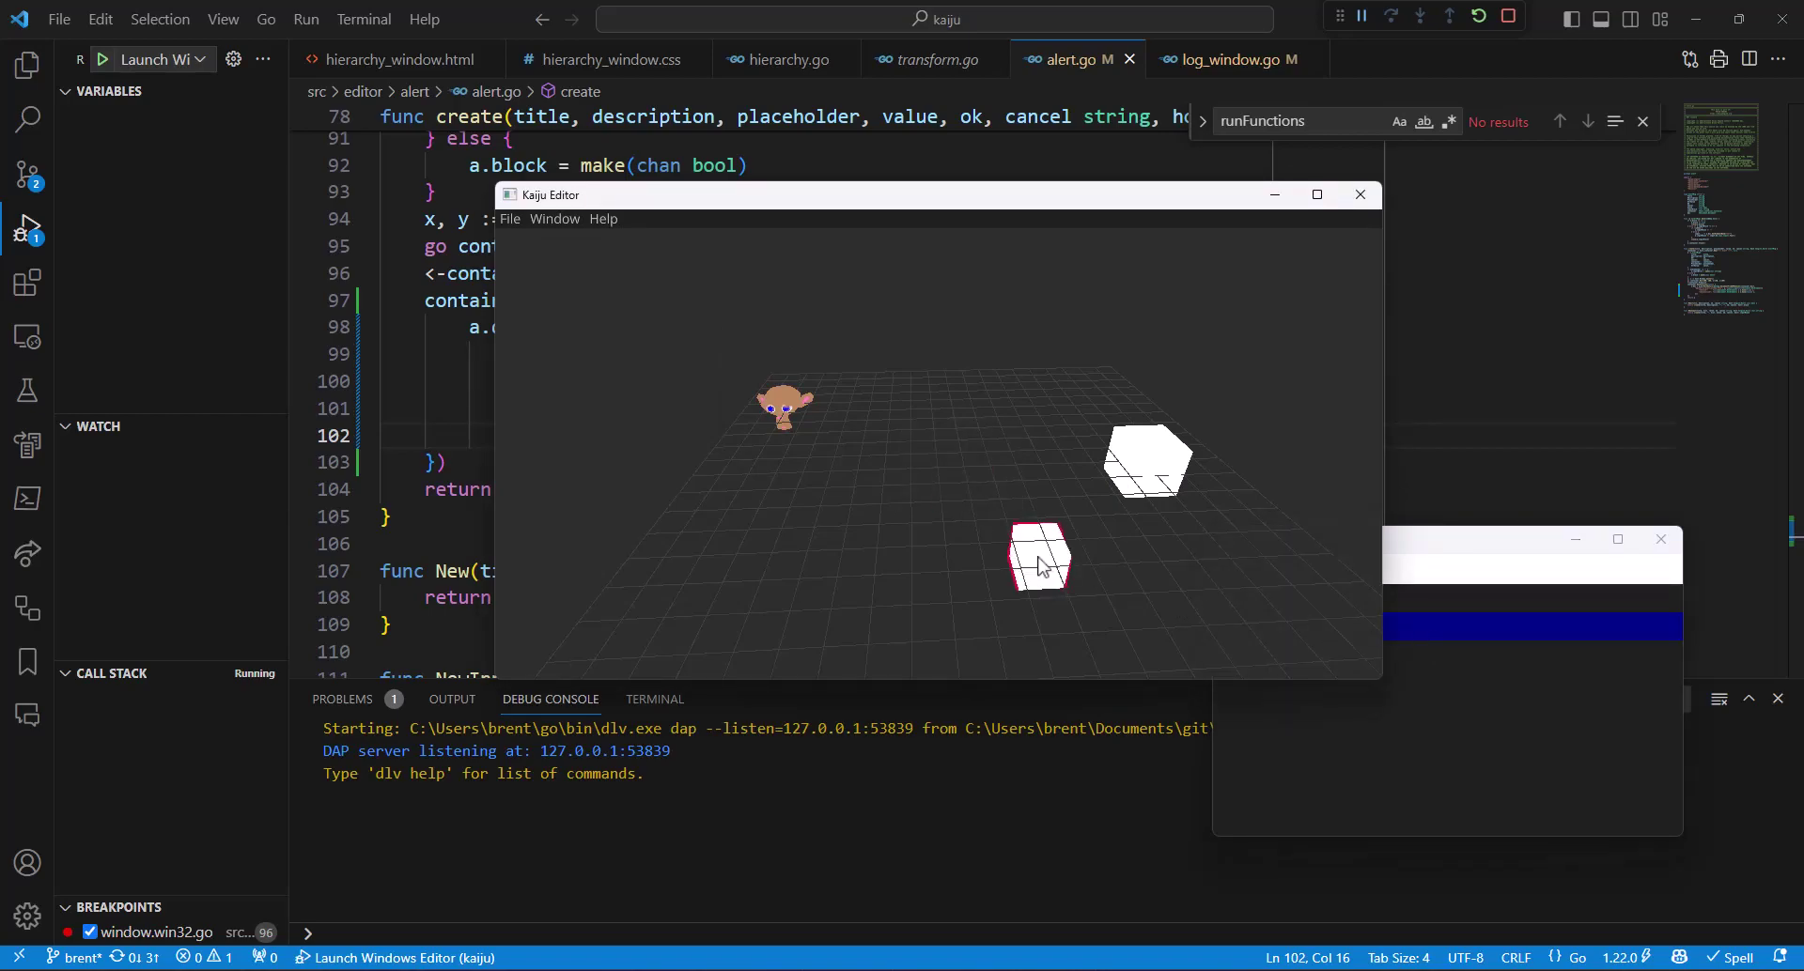
key(x)
key(z)
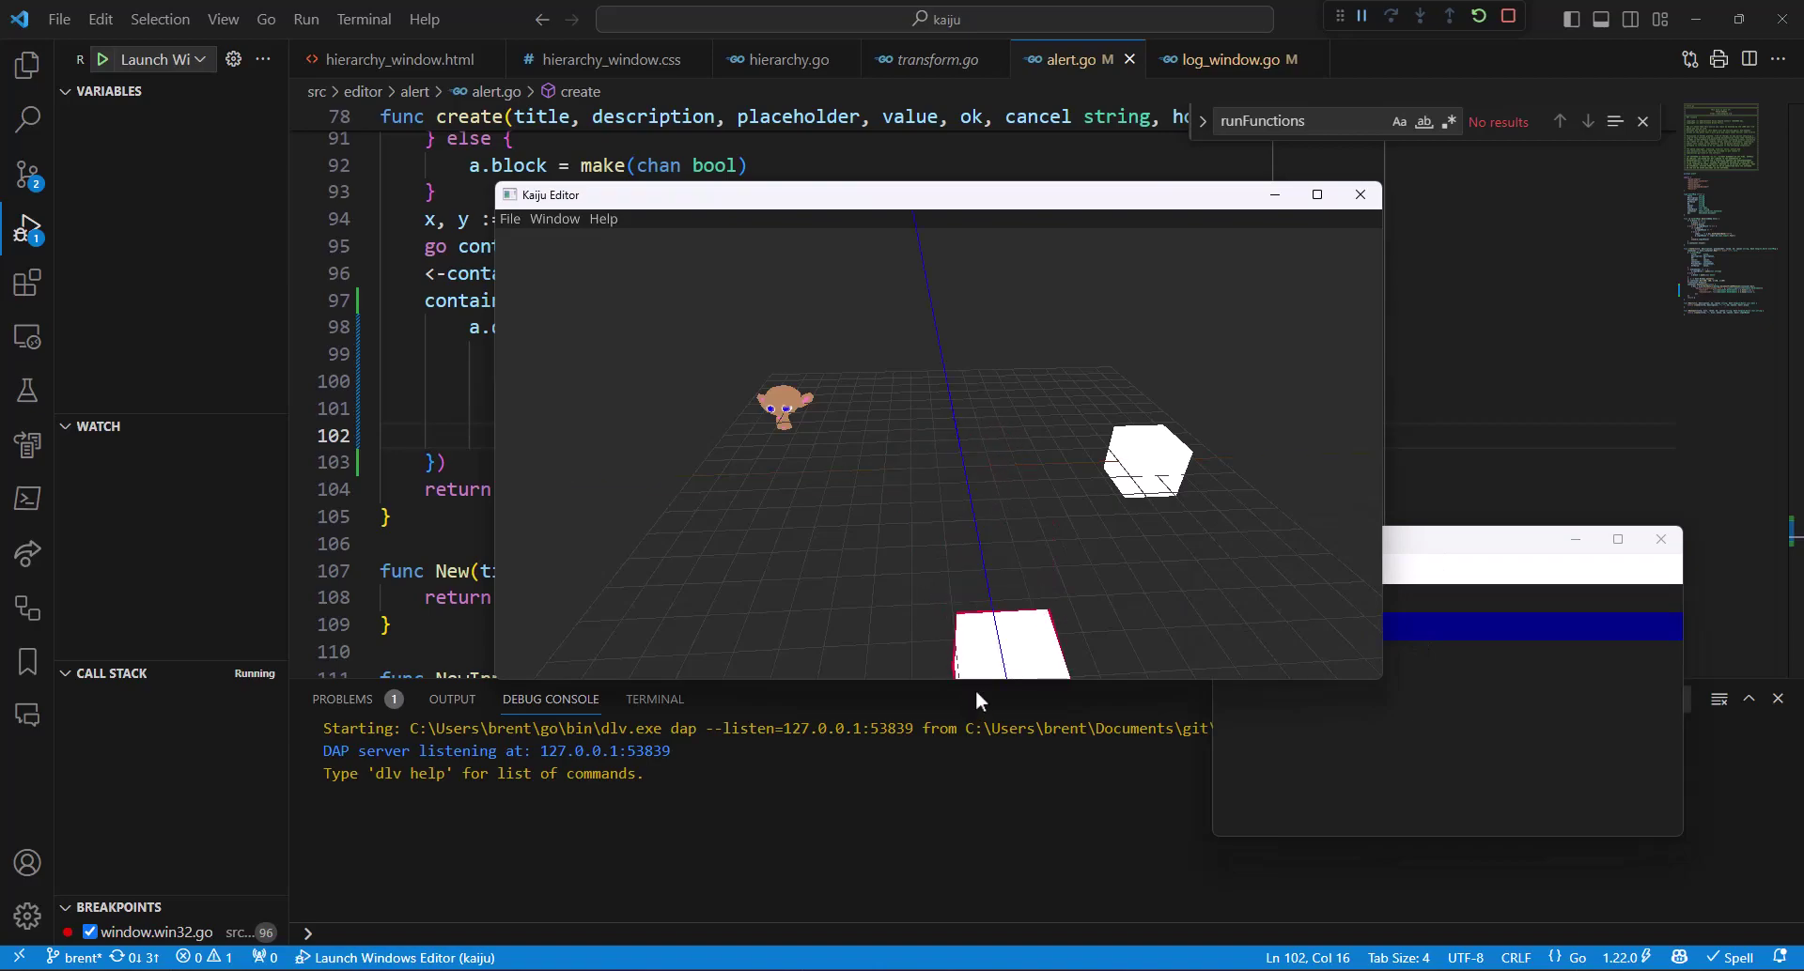
click(977, 648)
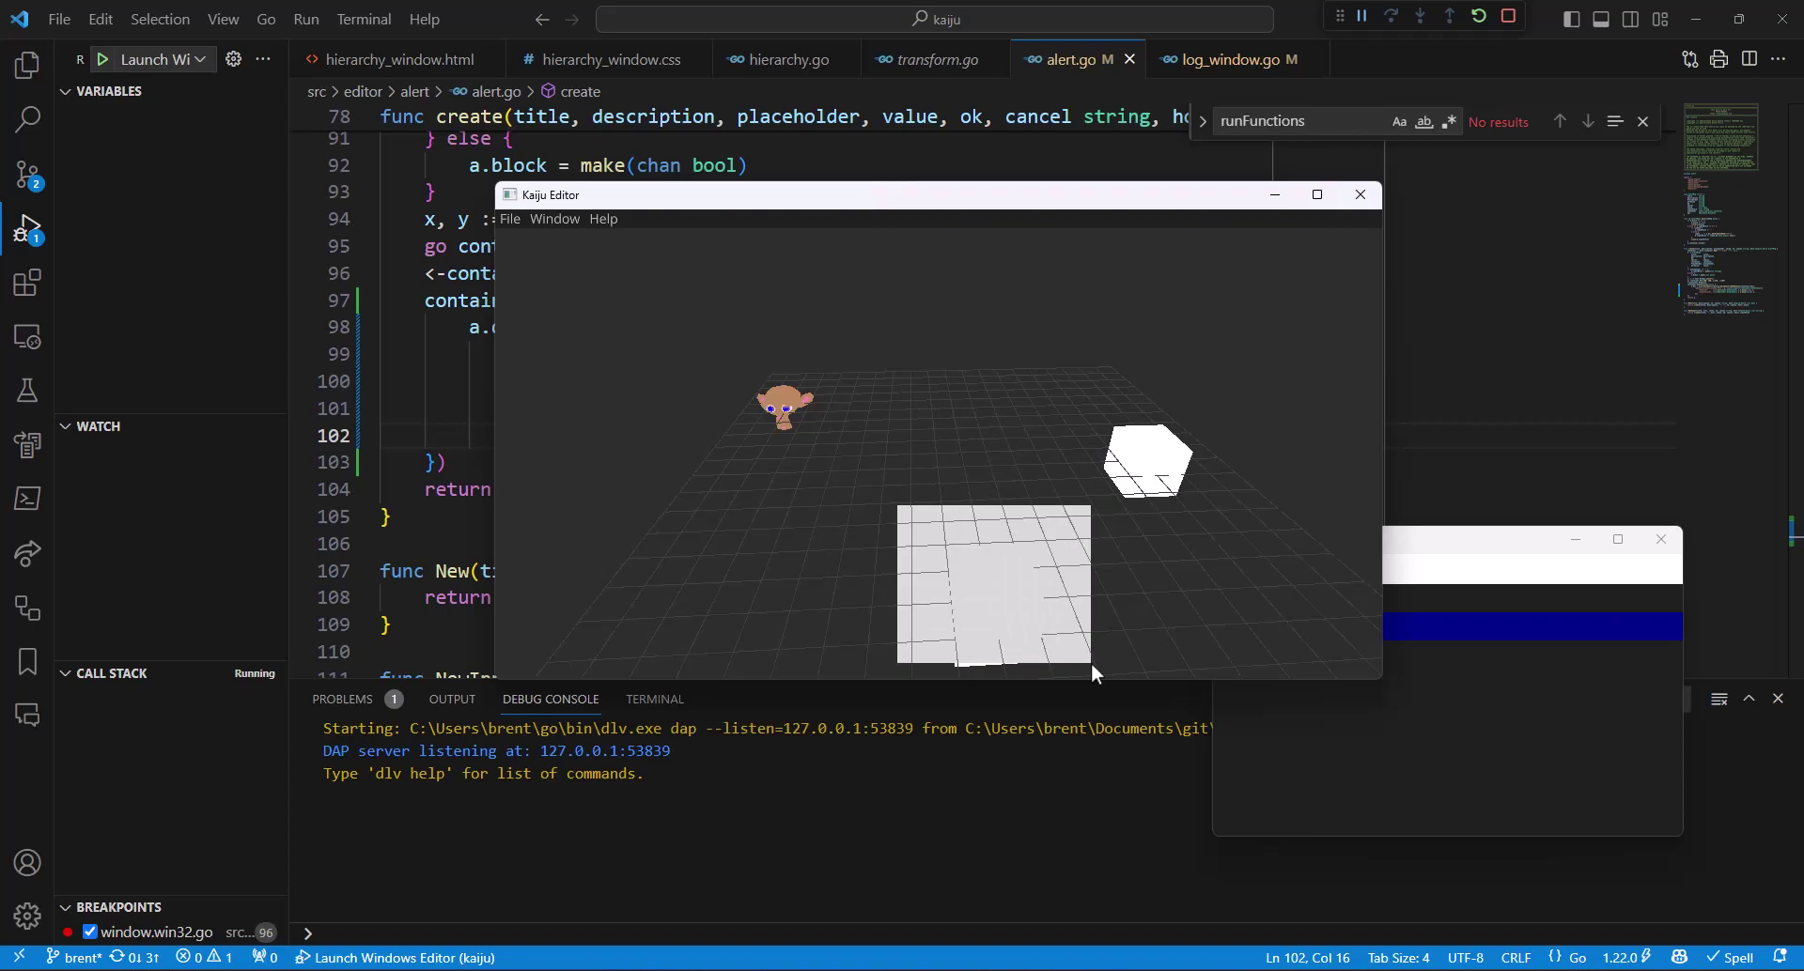
click(1034, 648)
shift+click(1111, 427)
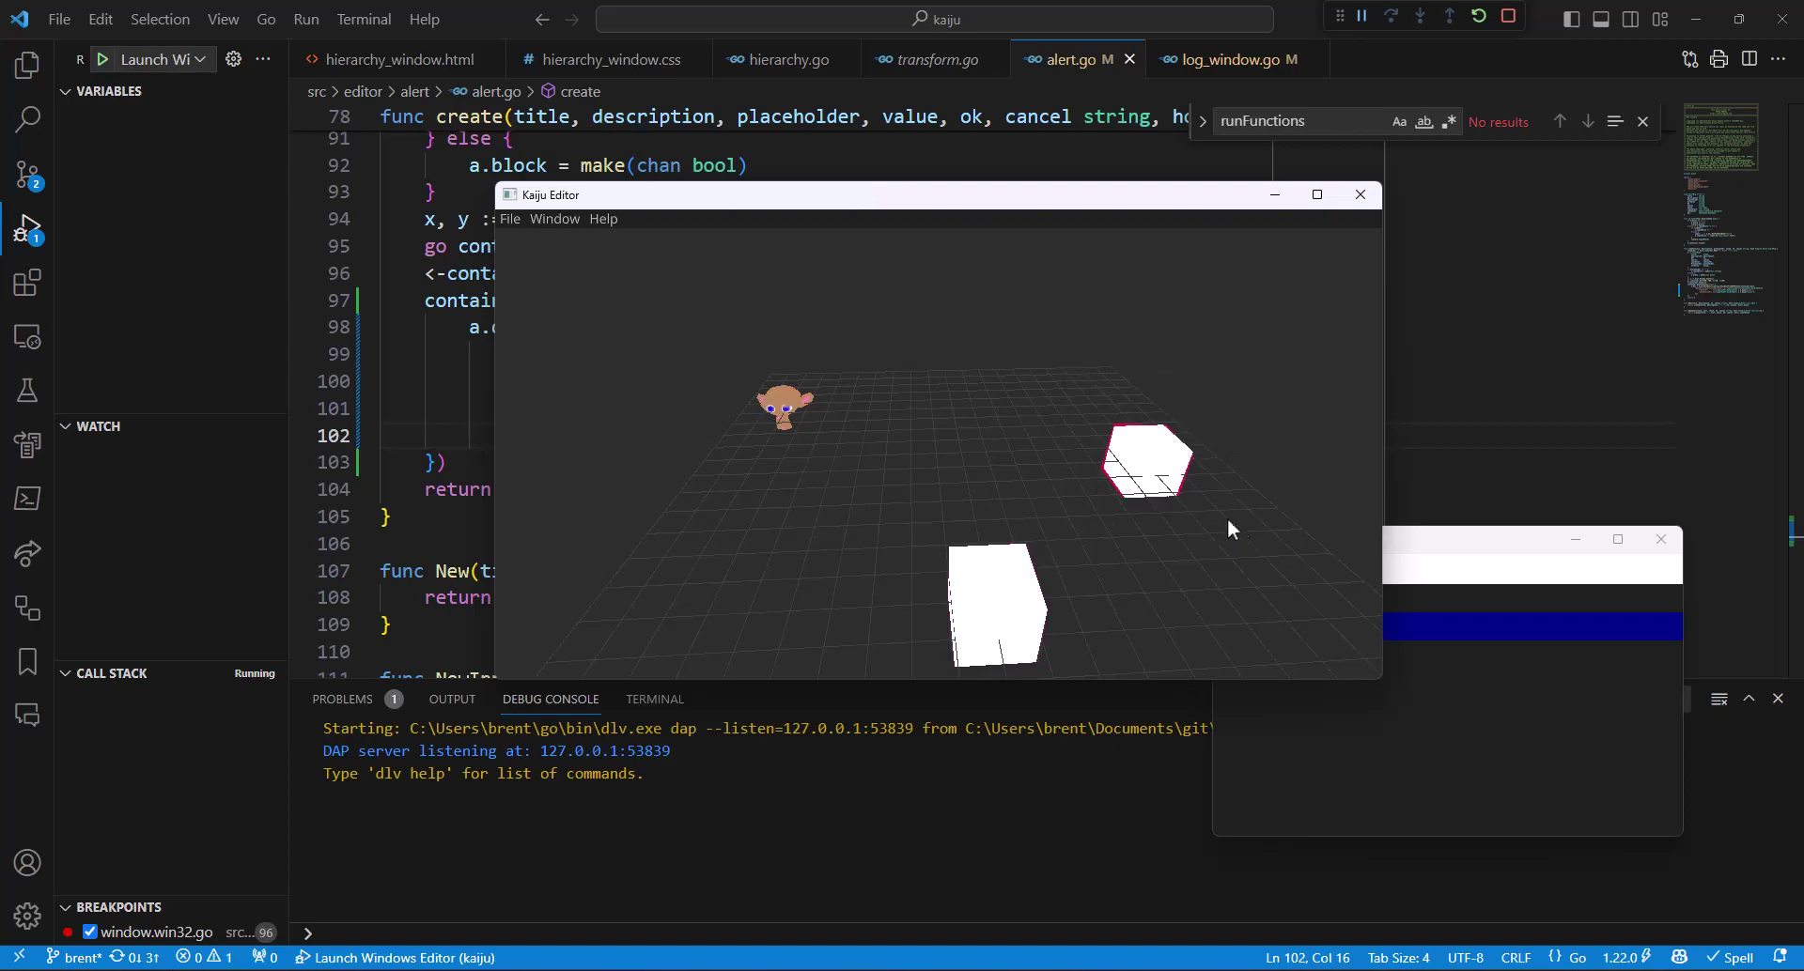
Select the monkey head, then orbit the view around the stage from several angles.
shift+click(785, 404)
middle_drag(906, 464, 909, 421)
click(1092, 469)
middle_drag(844, 428, 919, 452)
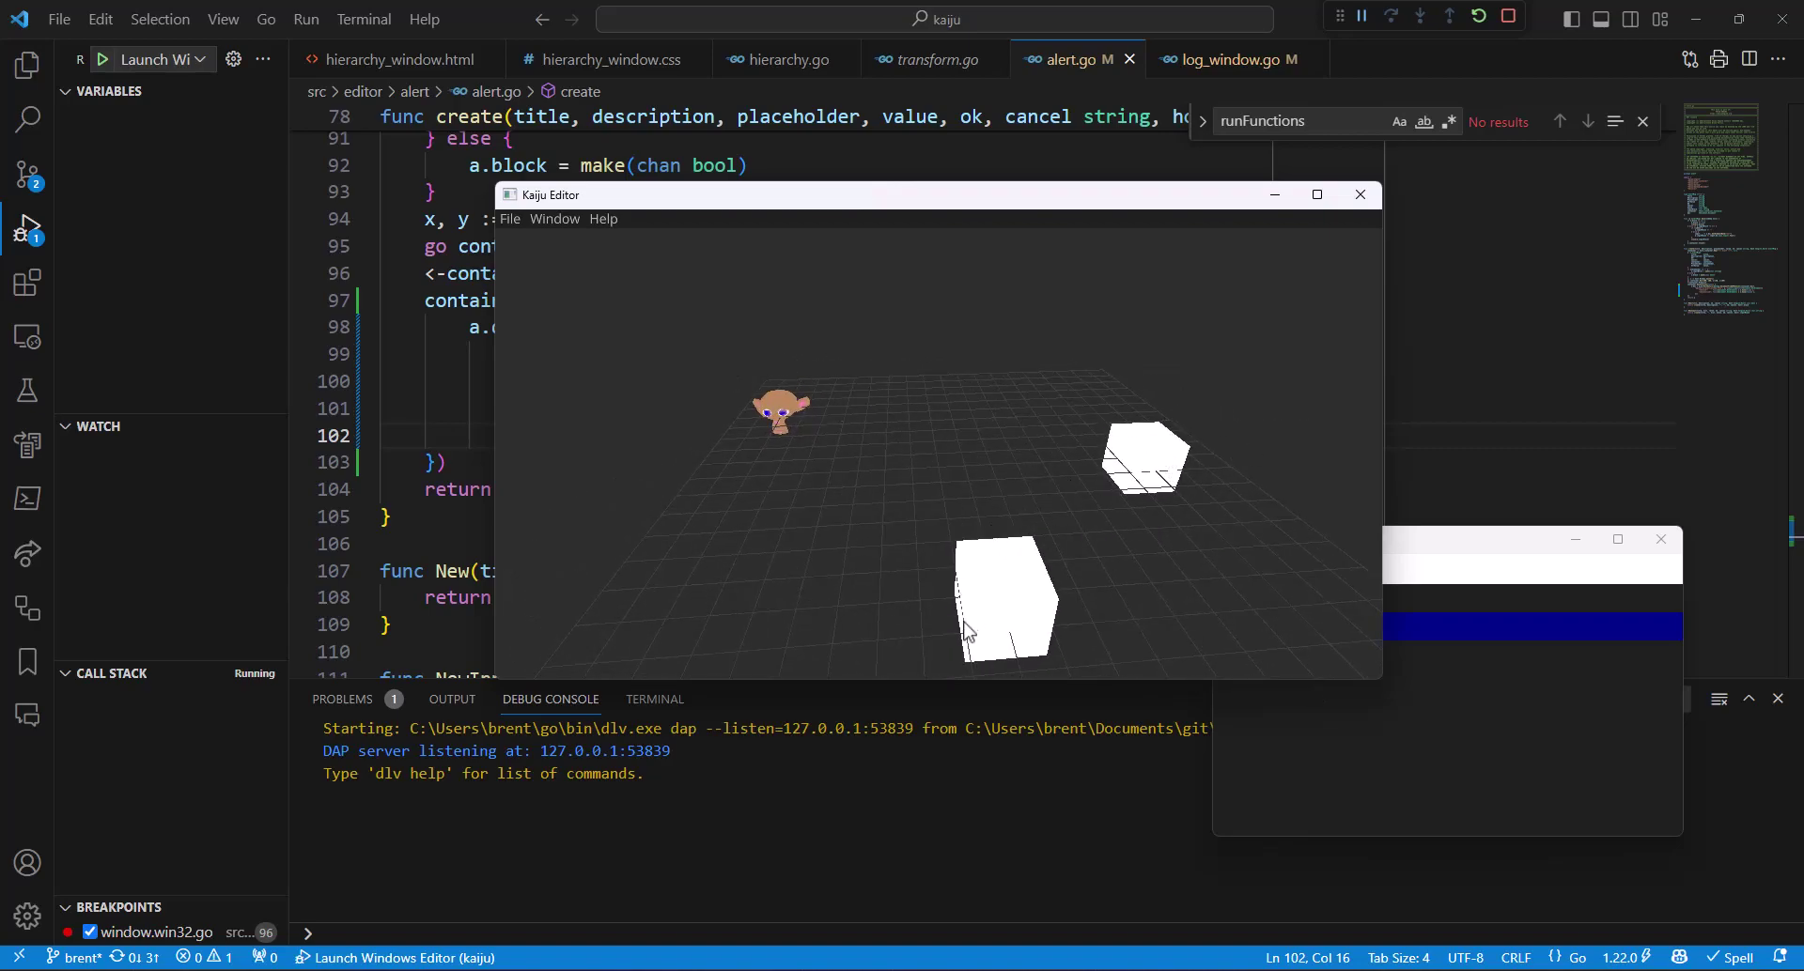
middle_drag(851, 393, 849, 420)
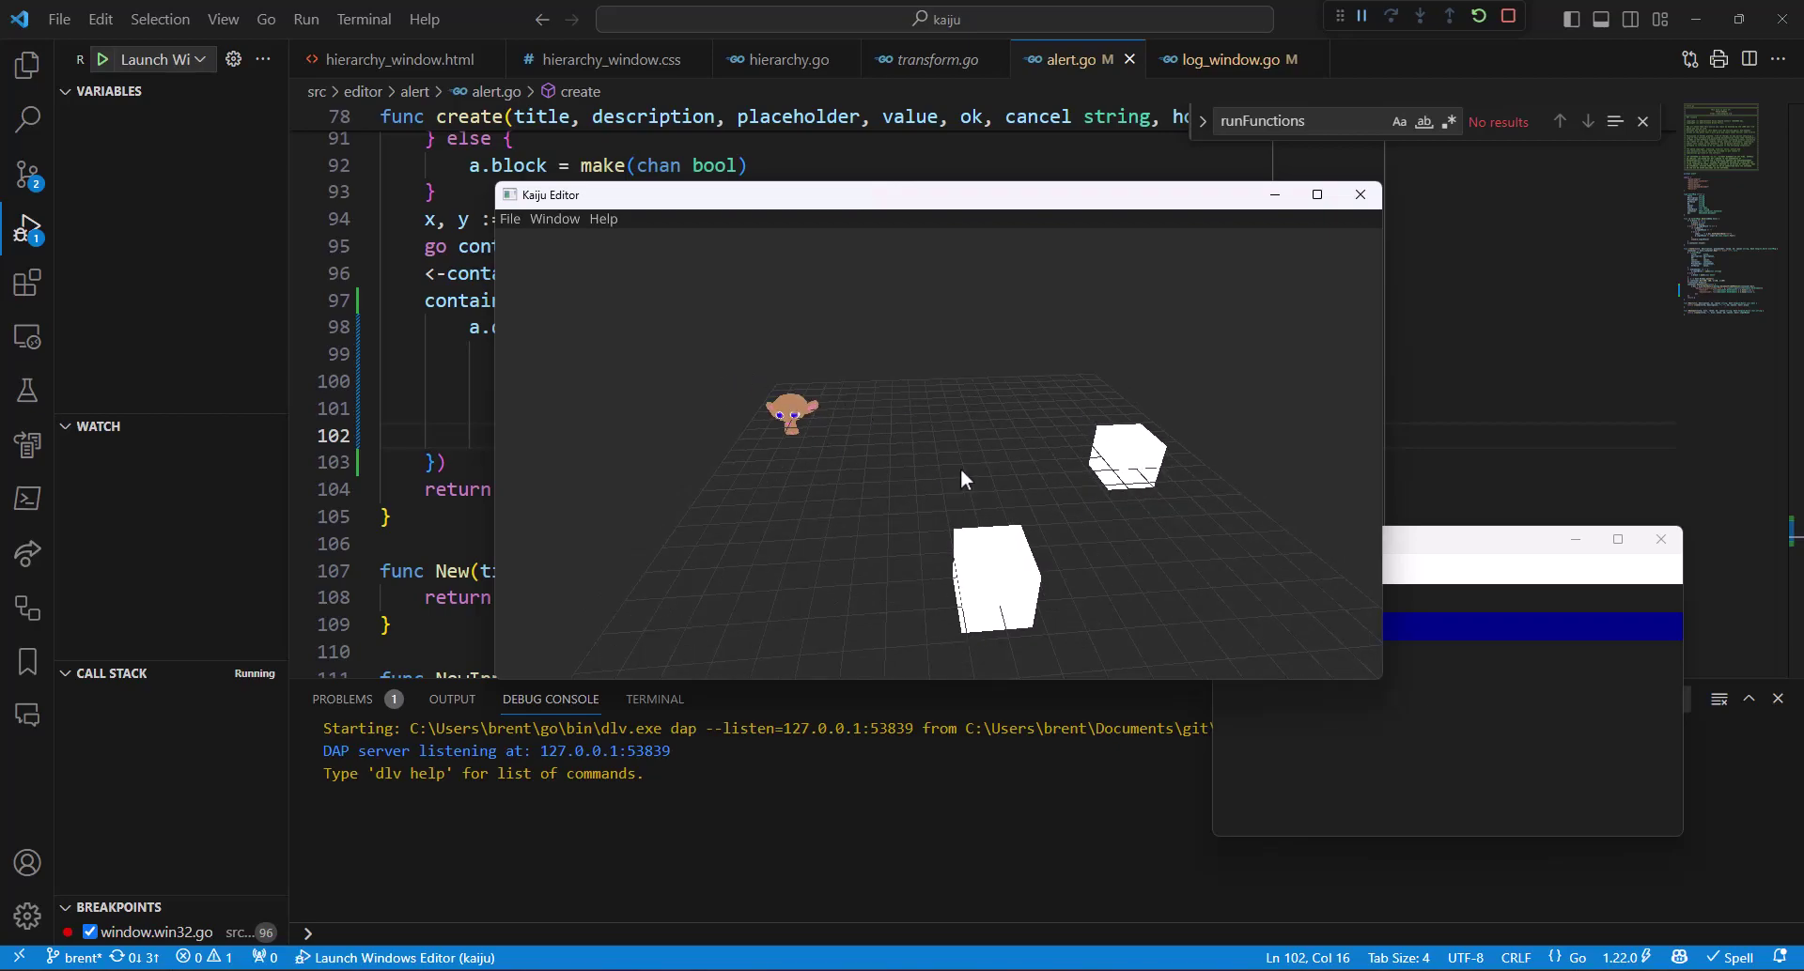
middle_drag(949, 462, 920, 455)
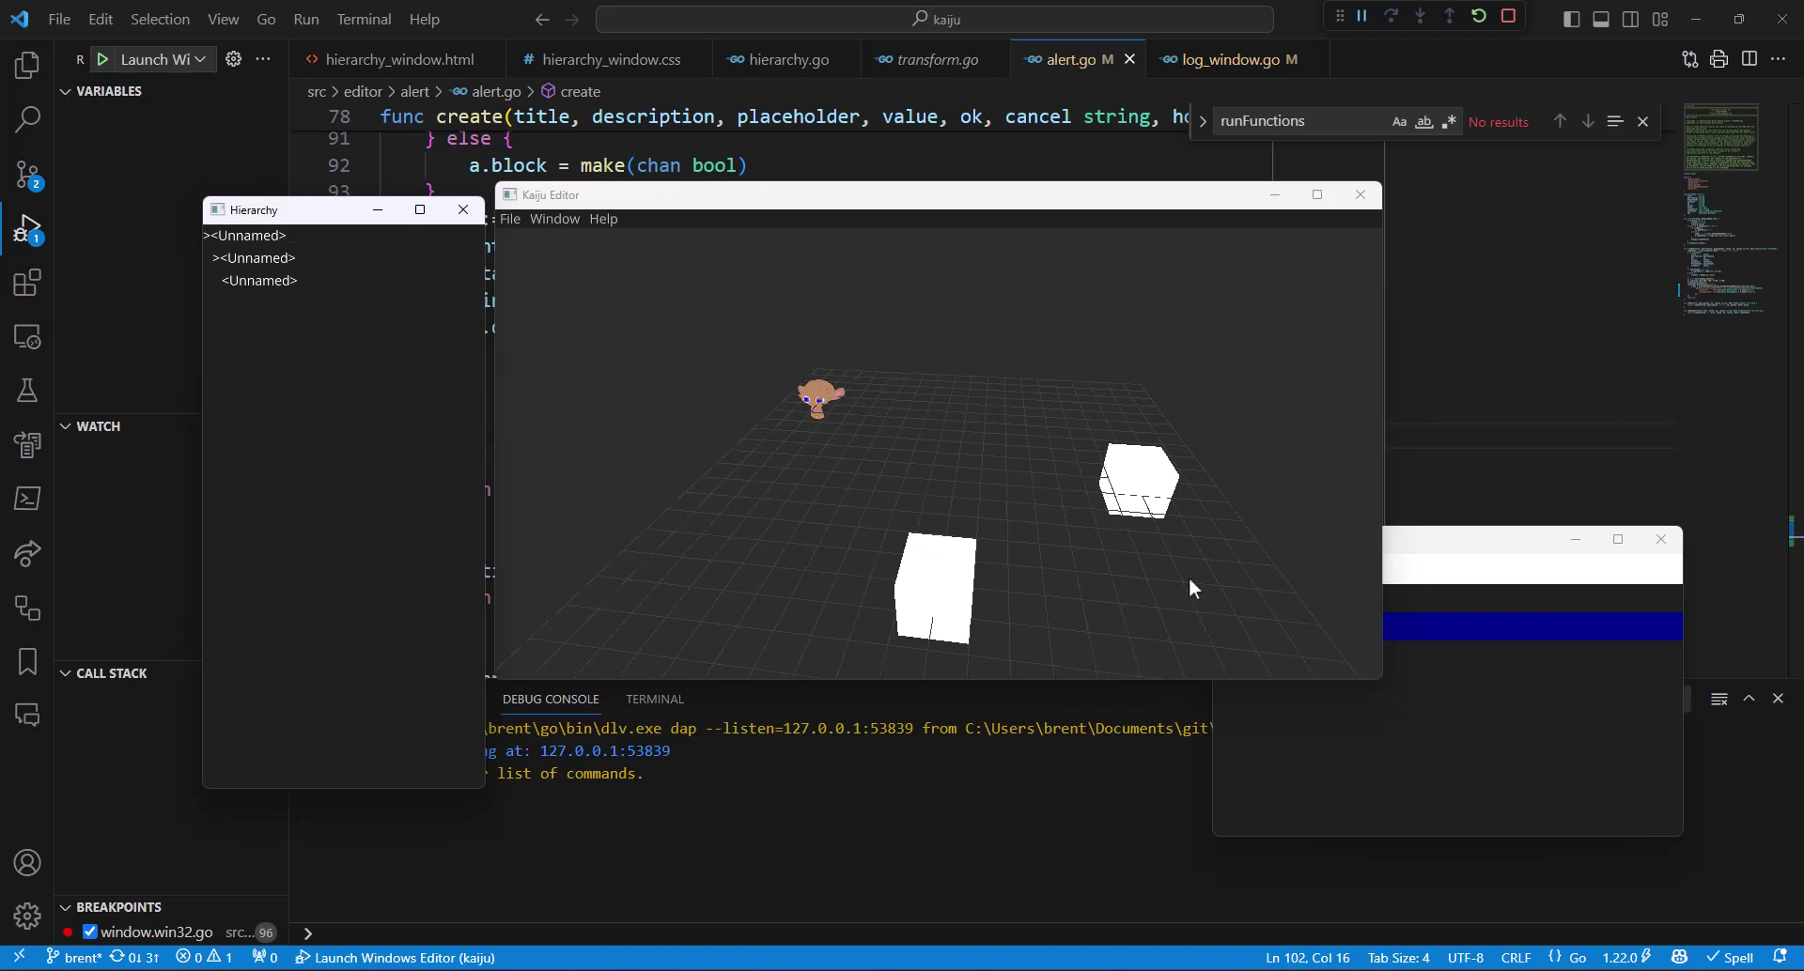
click(1495, 560)
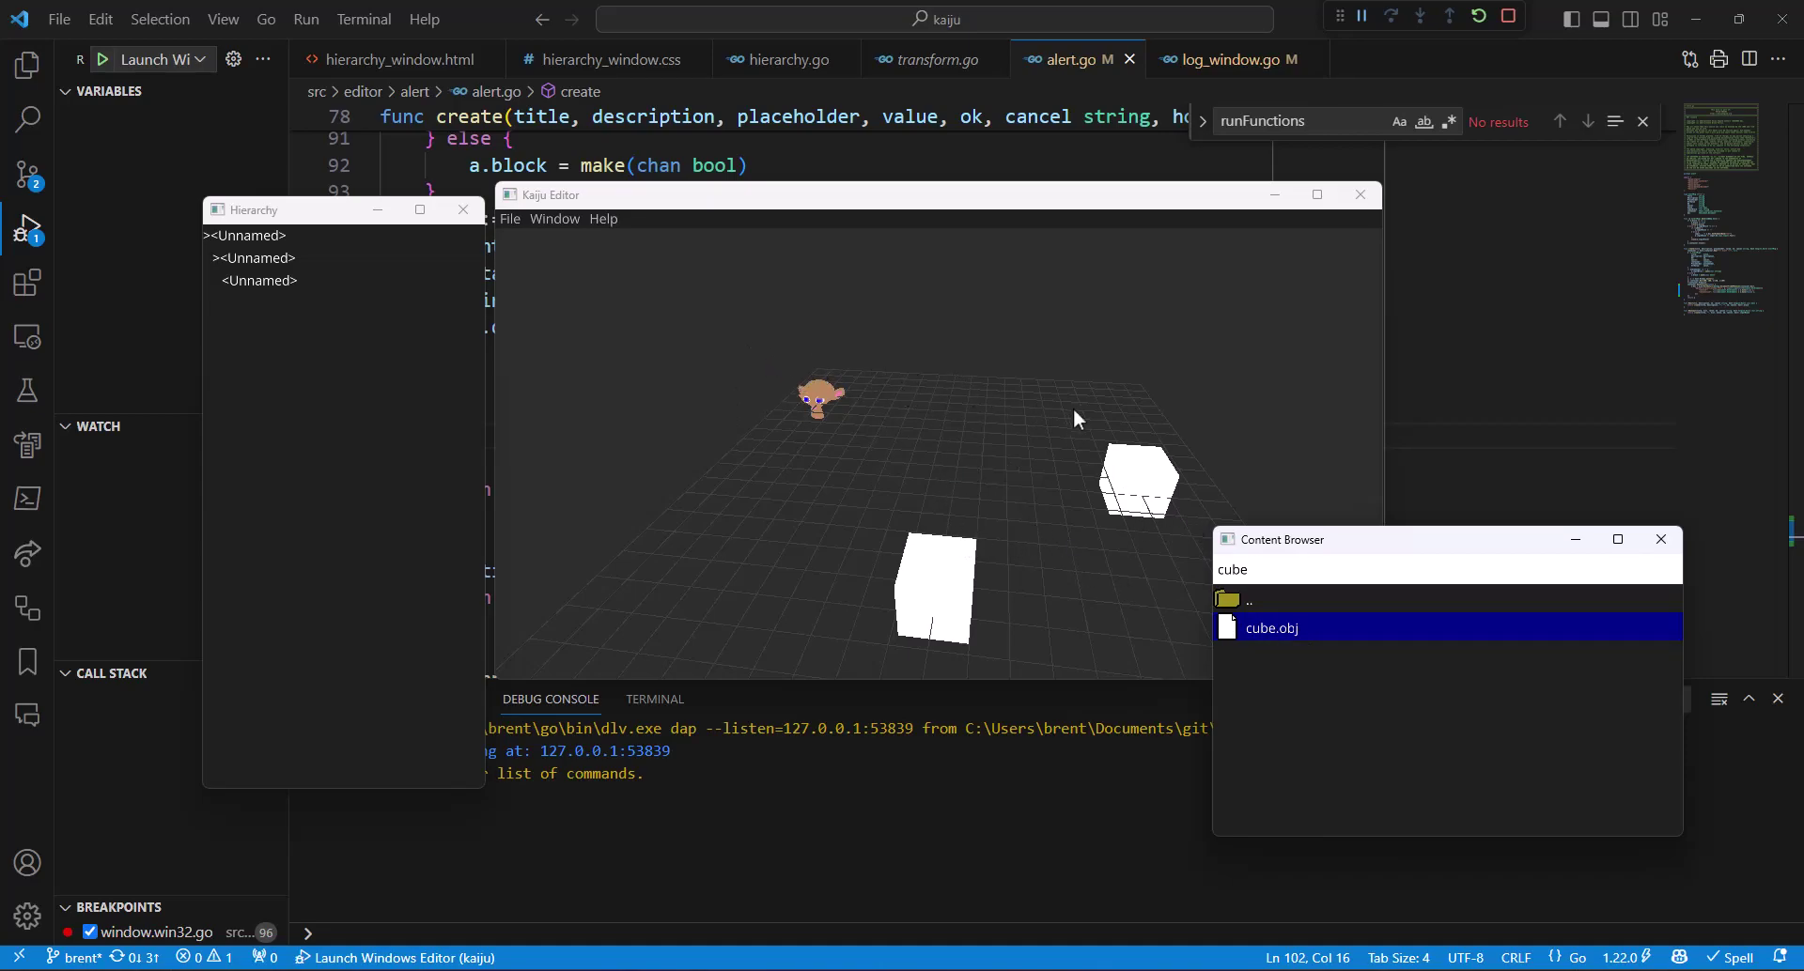
click(602, 401)
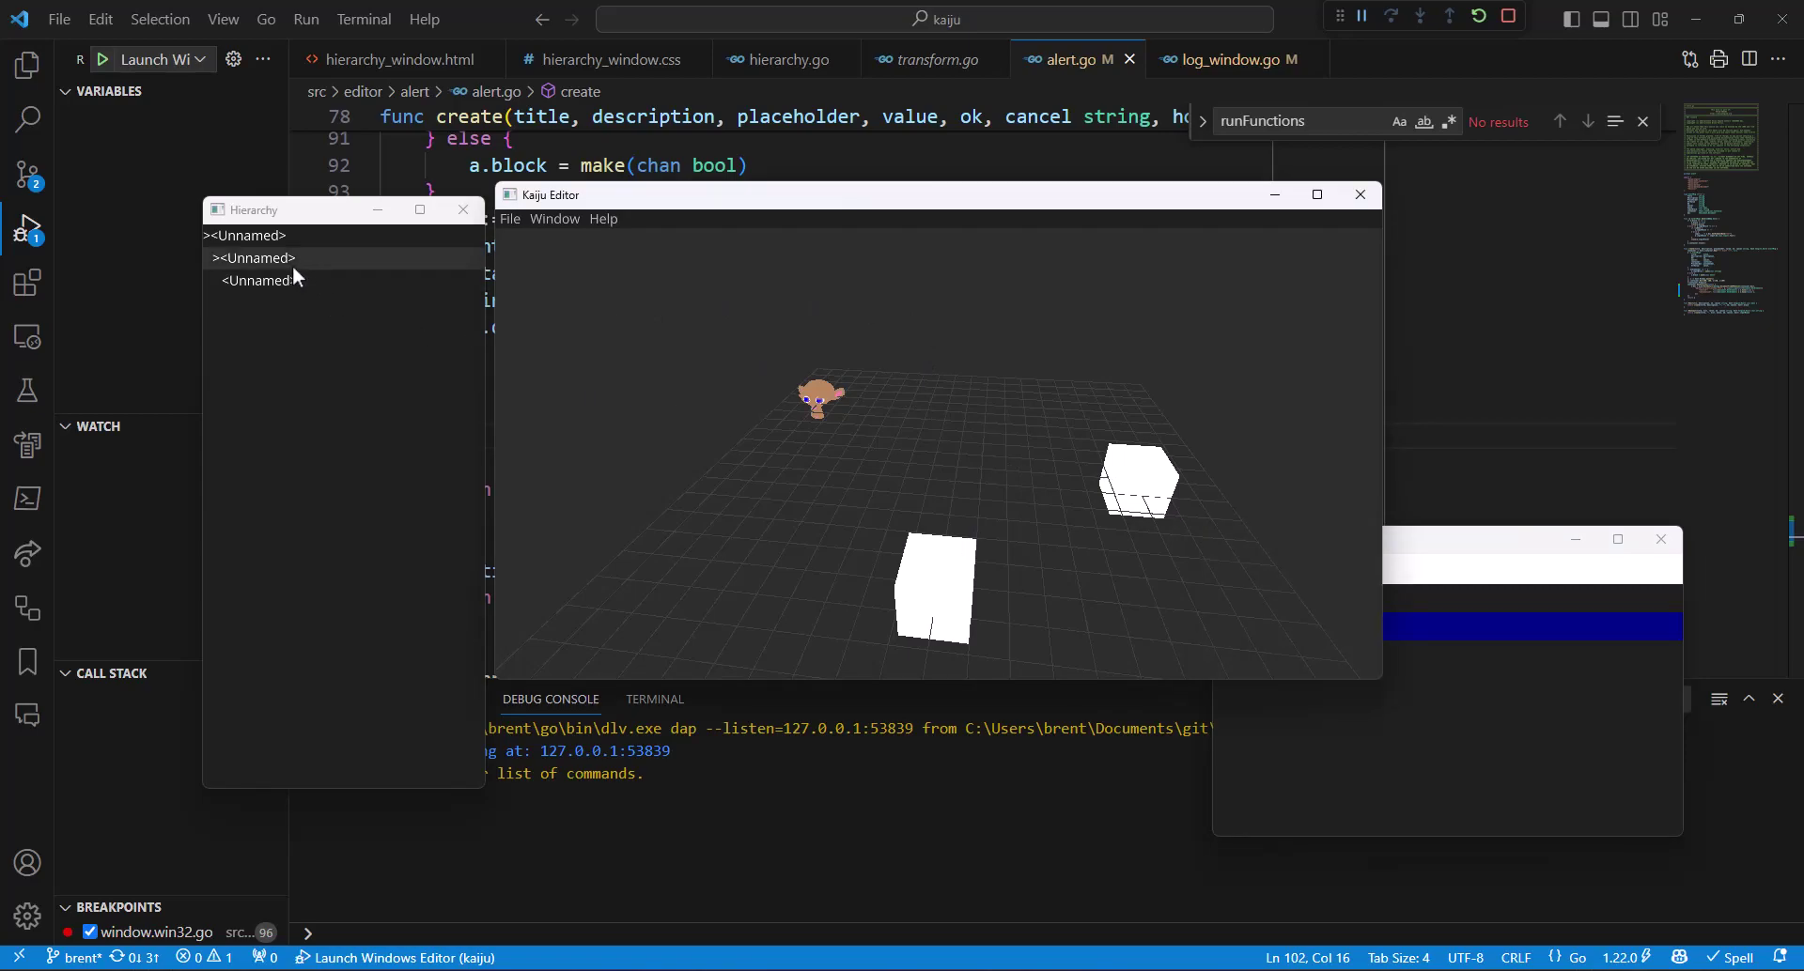
click(350, 278)
click(330, 243)
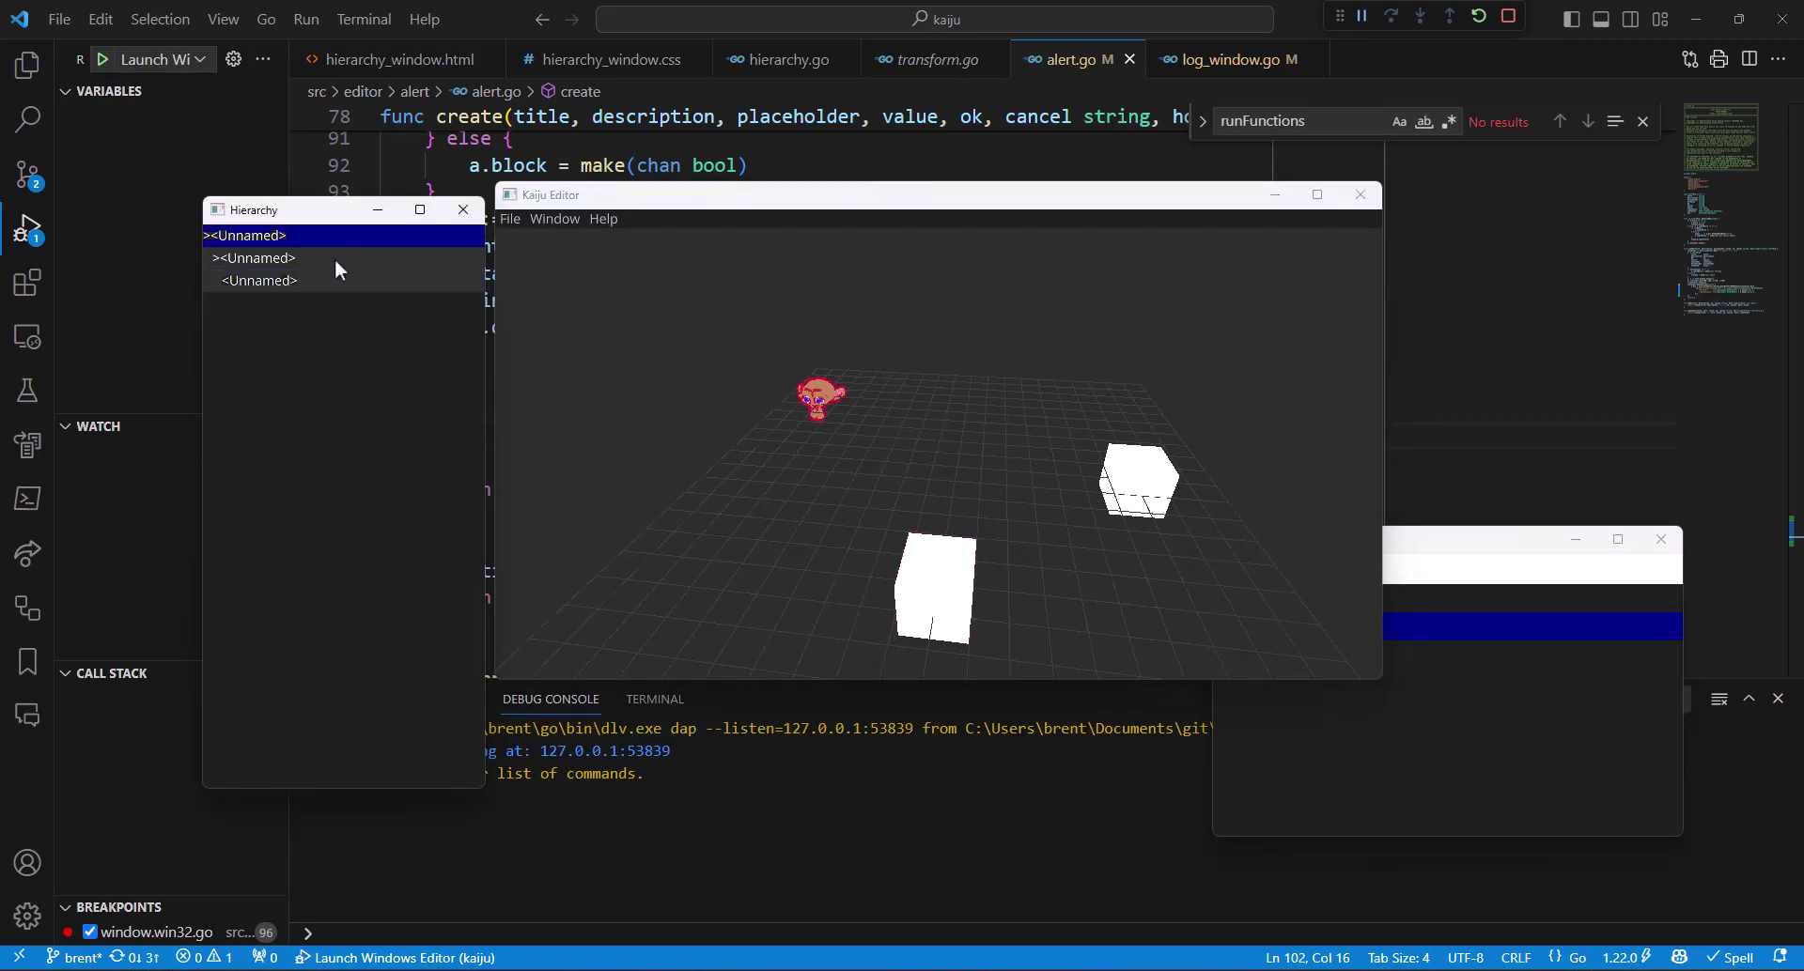
click(334, 258)
click(335, 282)
click(338, 260)
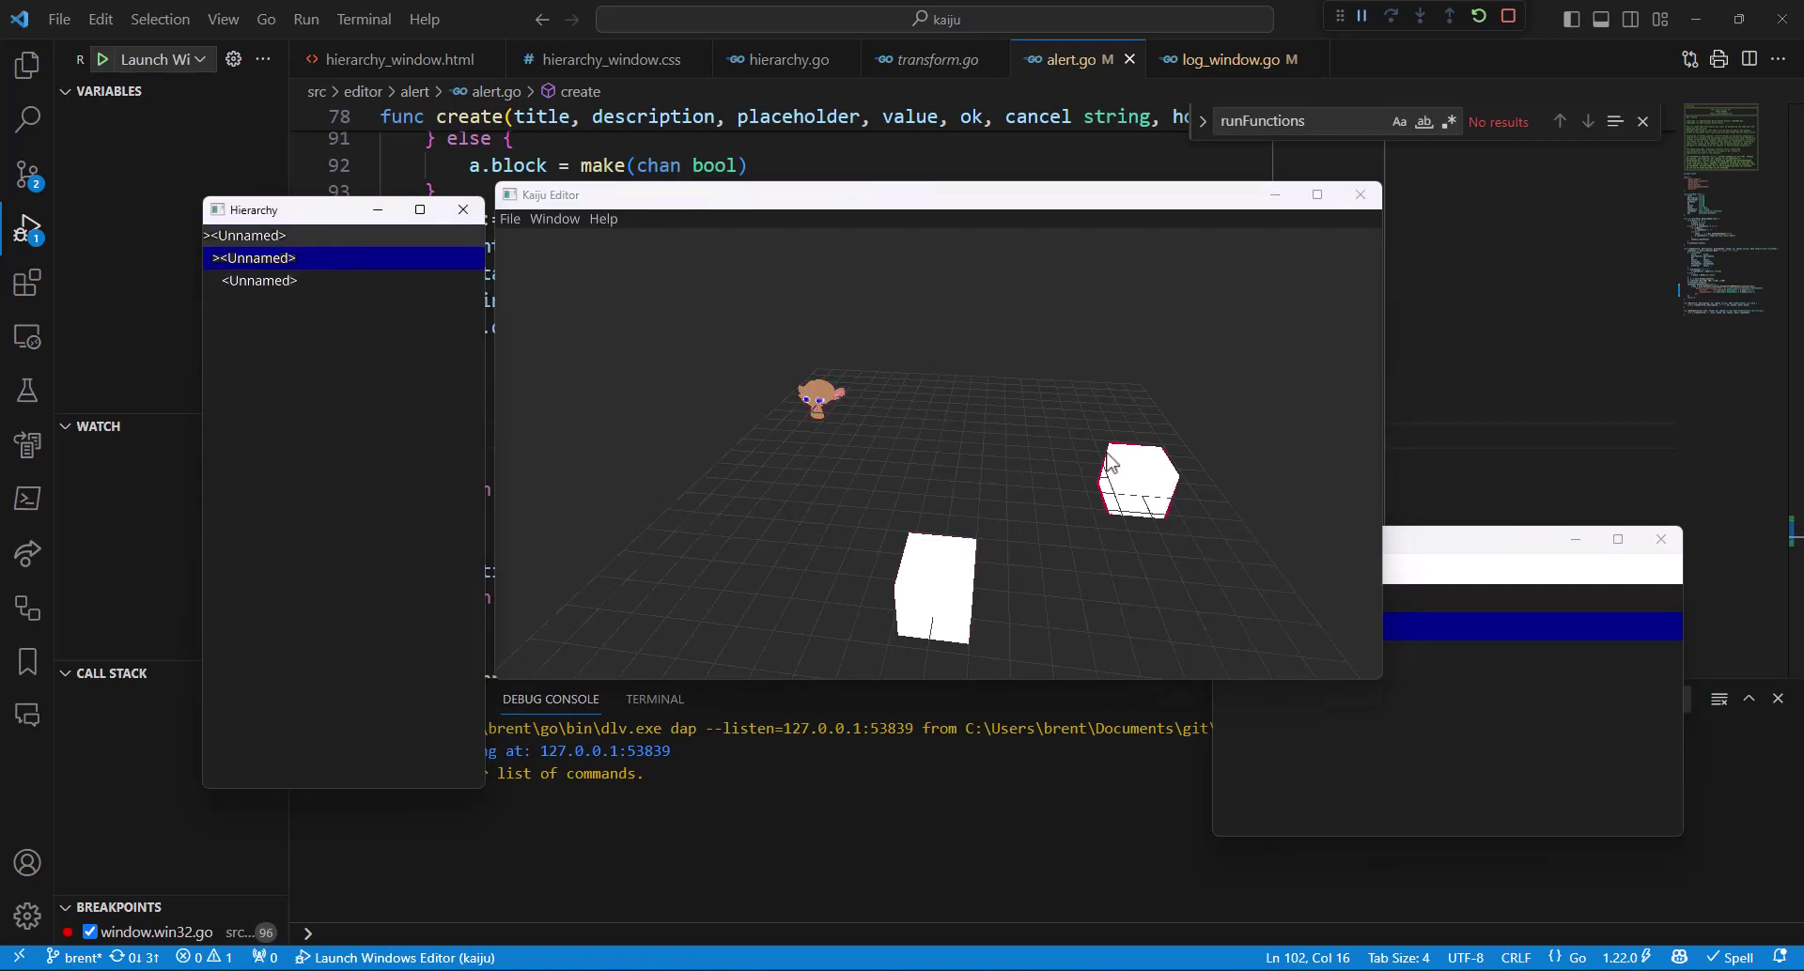
click(917, 442)
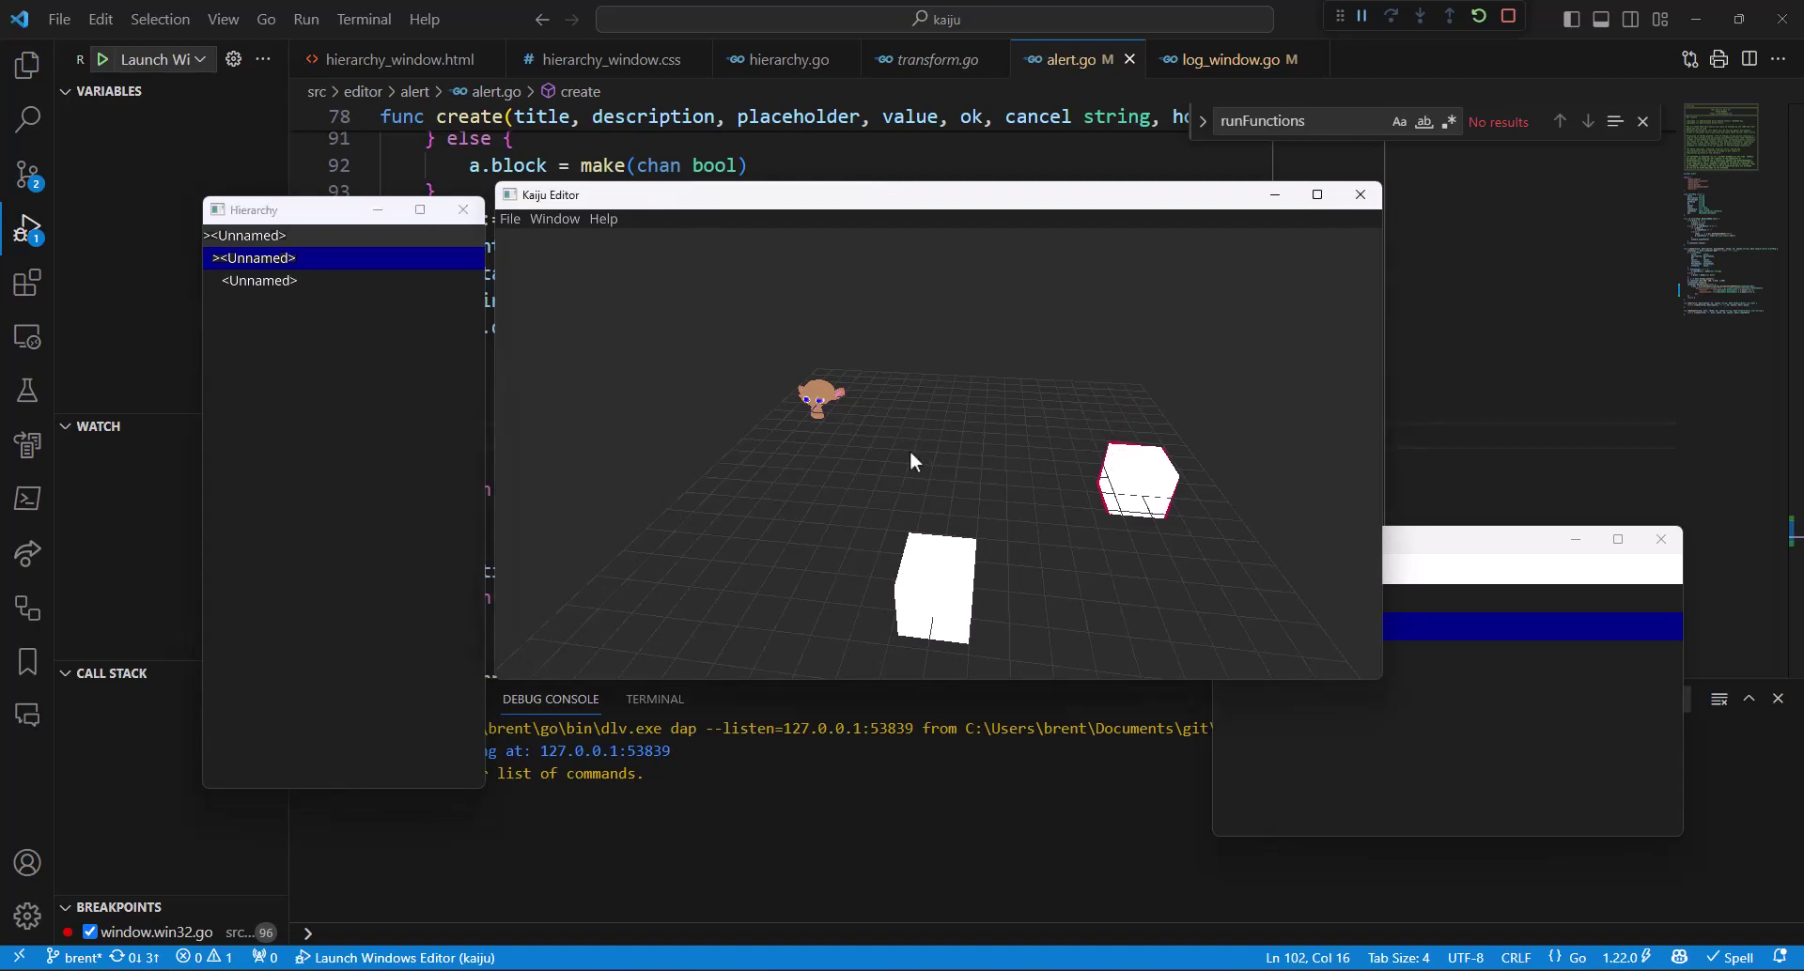
middle_drag(910, 452, 1044, 410)
drag(889, 458, 1141, 651)
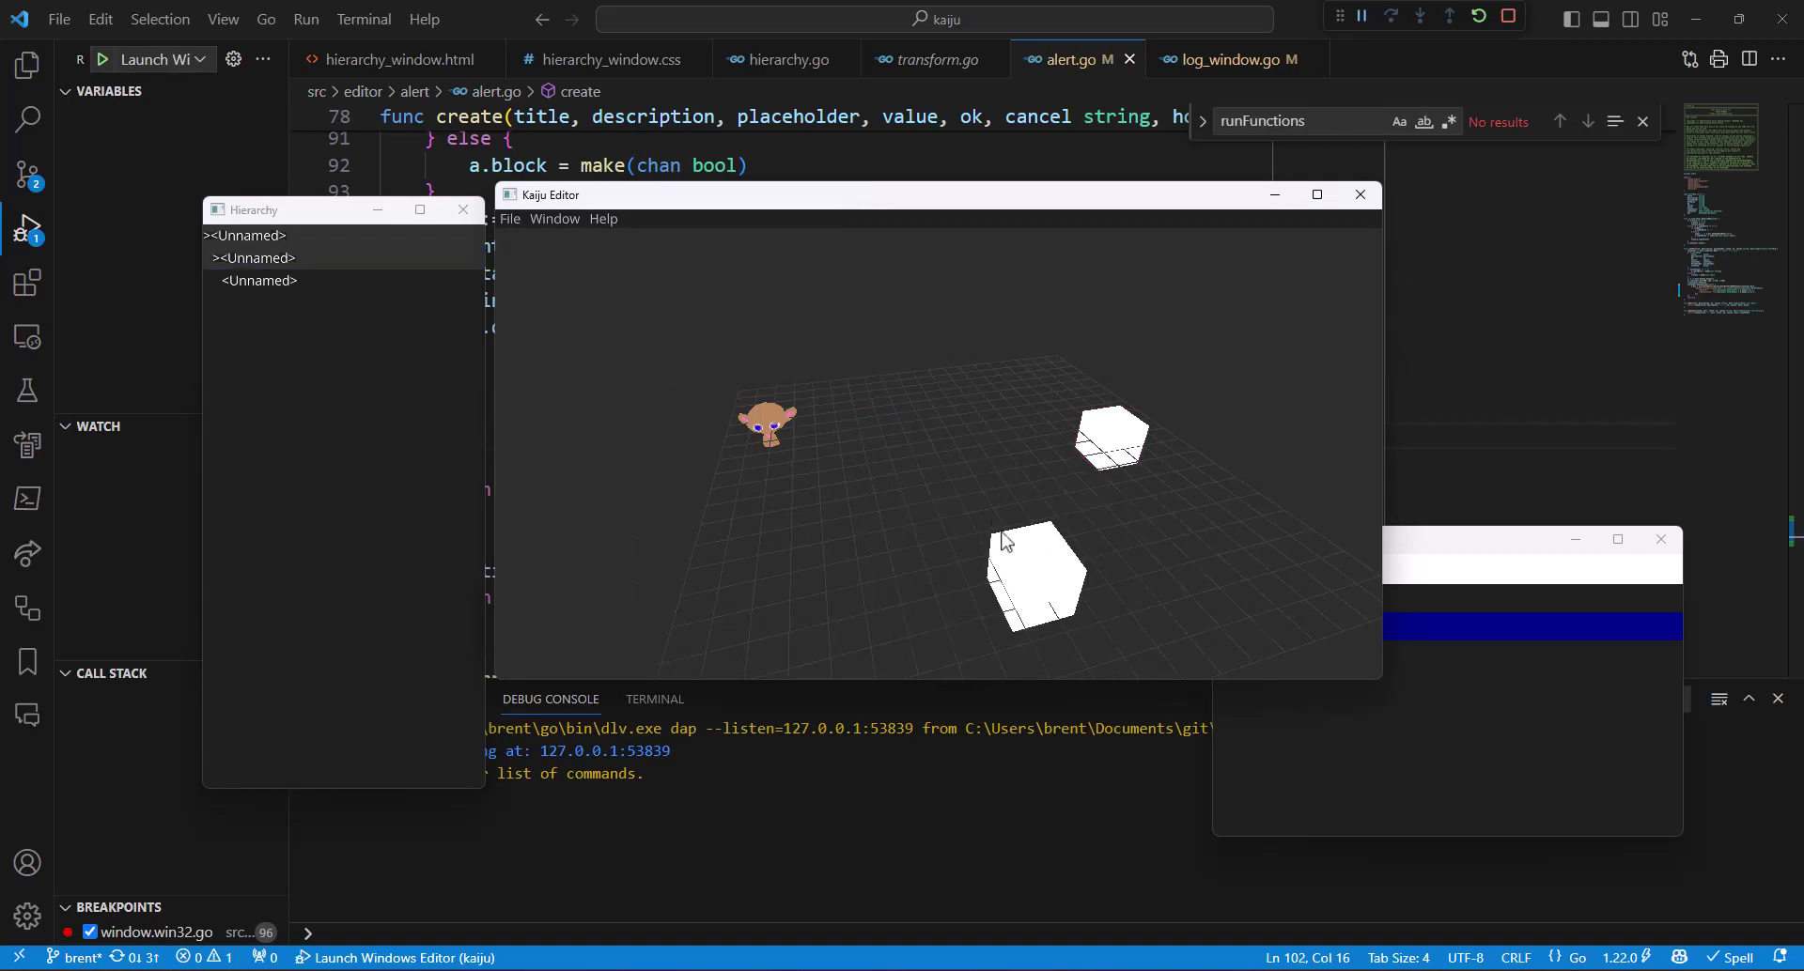
drag(942, 507, 1207, 670)
drag(930, 451, 1186, 648)
drag(992, 344, 1220, 516)
drag(656, 369, 891, 524)
click(996, 414)
click(354, 282)
click(893, 492)
drag(682, 361, 809, 502)
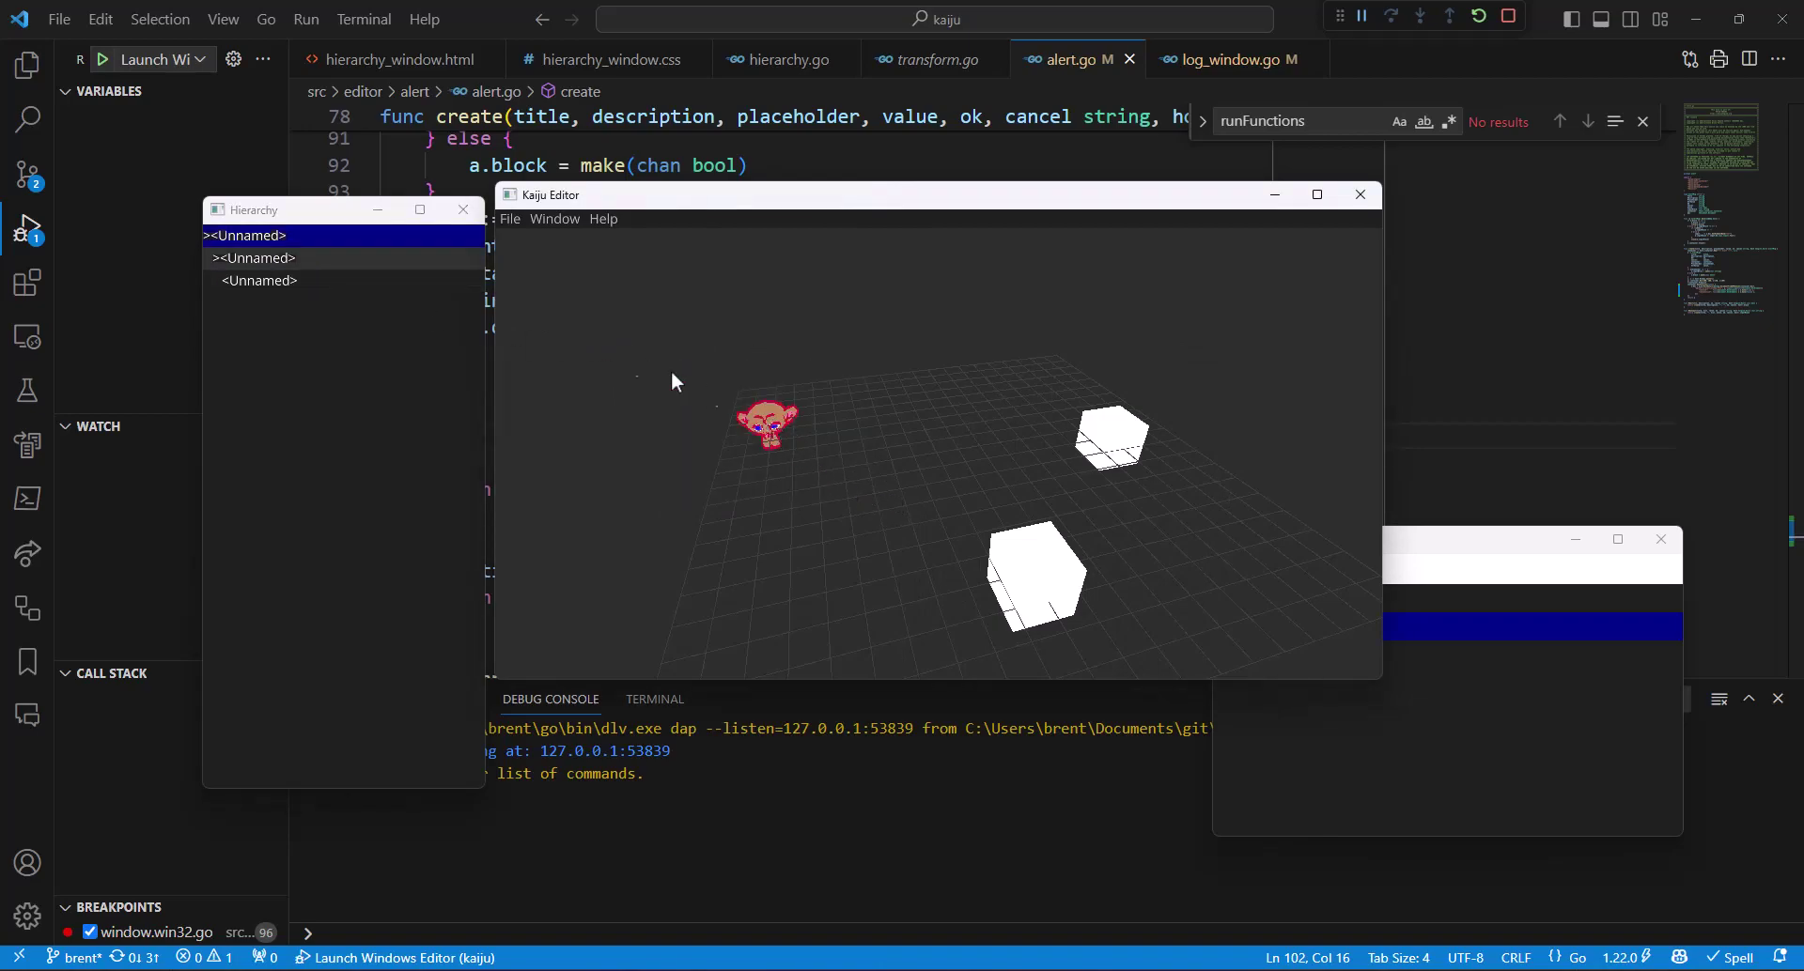
click(279, 261)
click(326, 278)
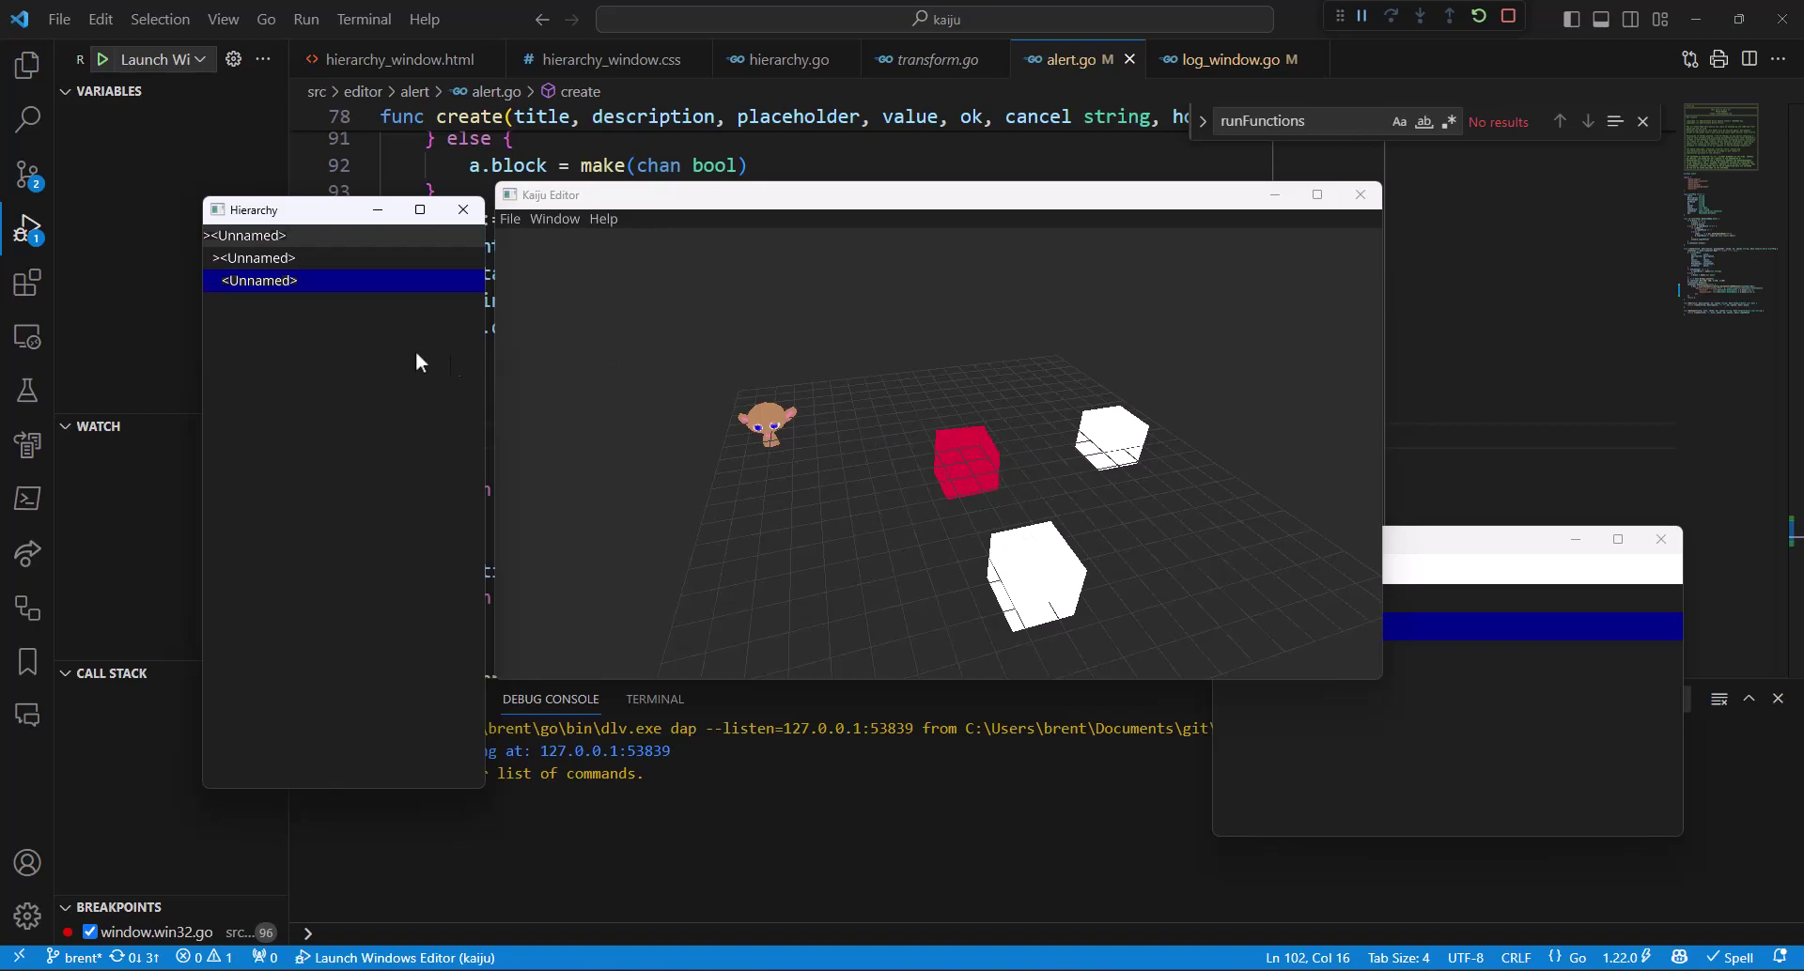
click(307, 259)
click(969, 397)
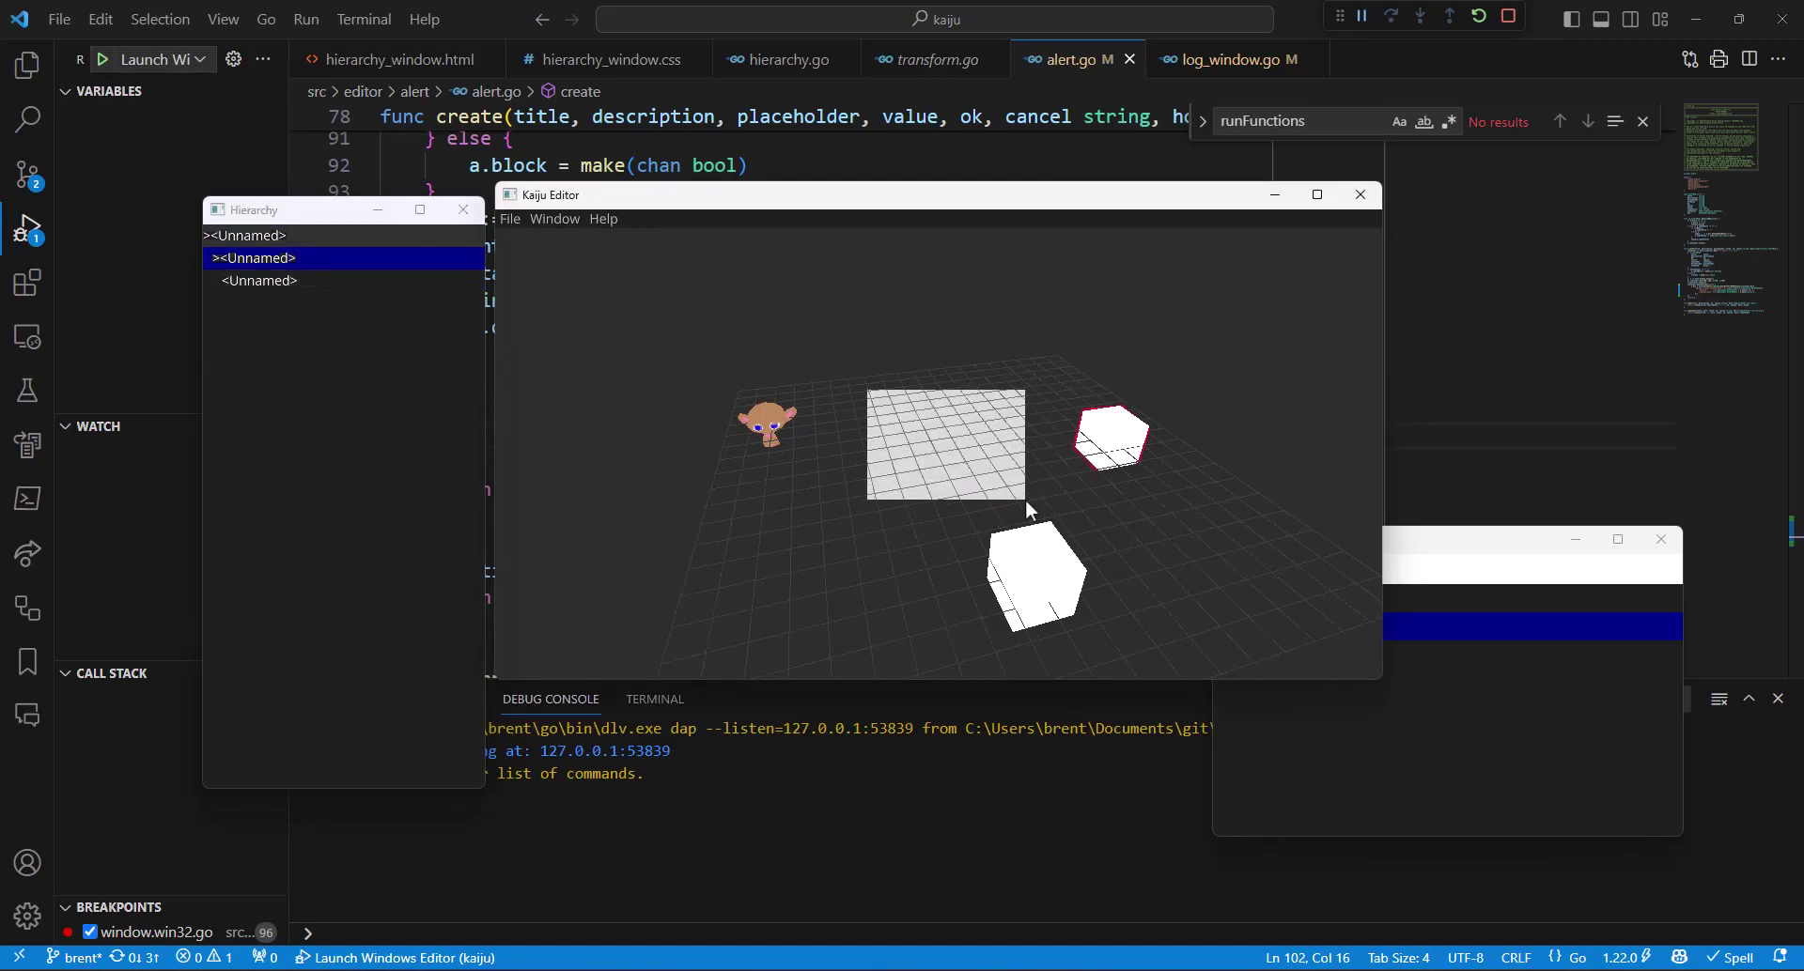
click(1027, 519)
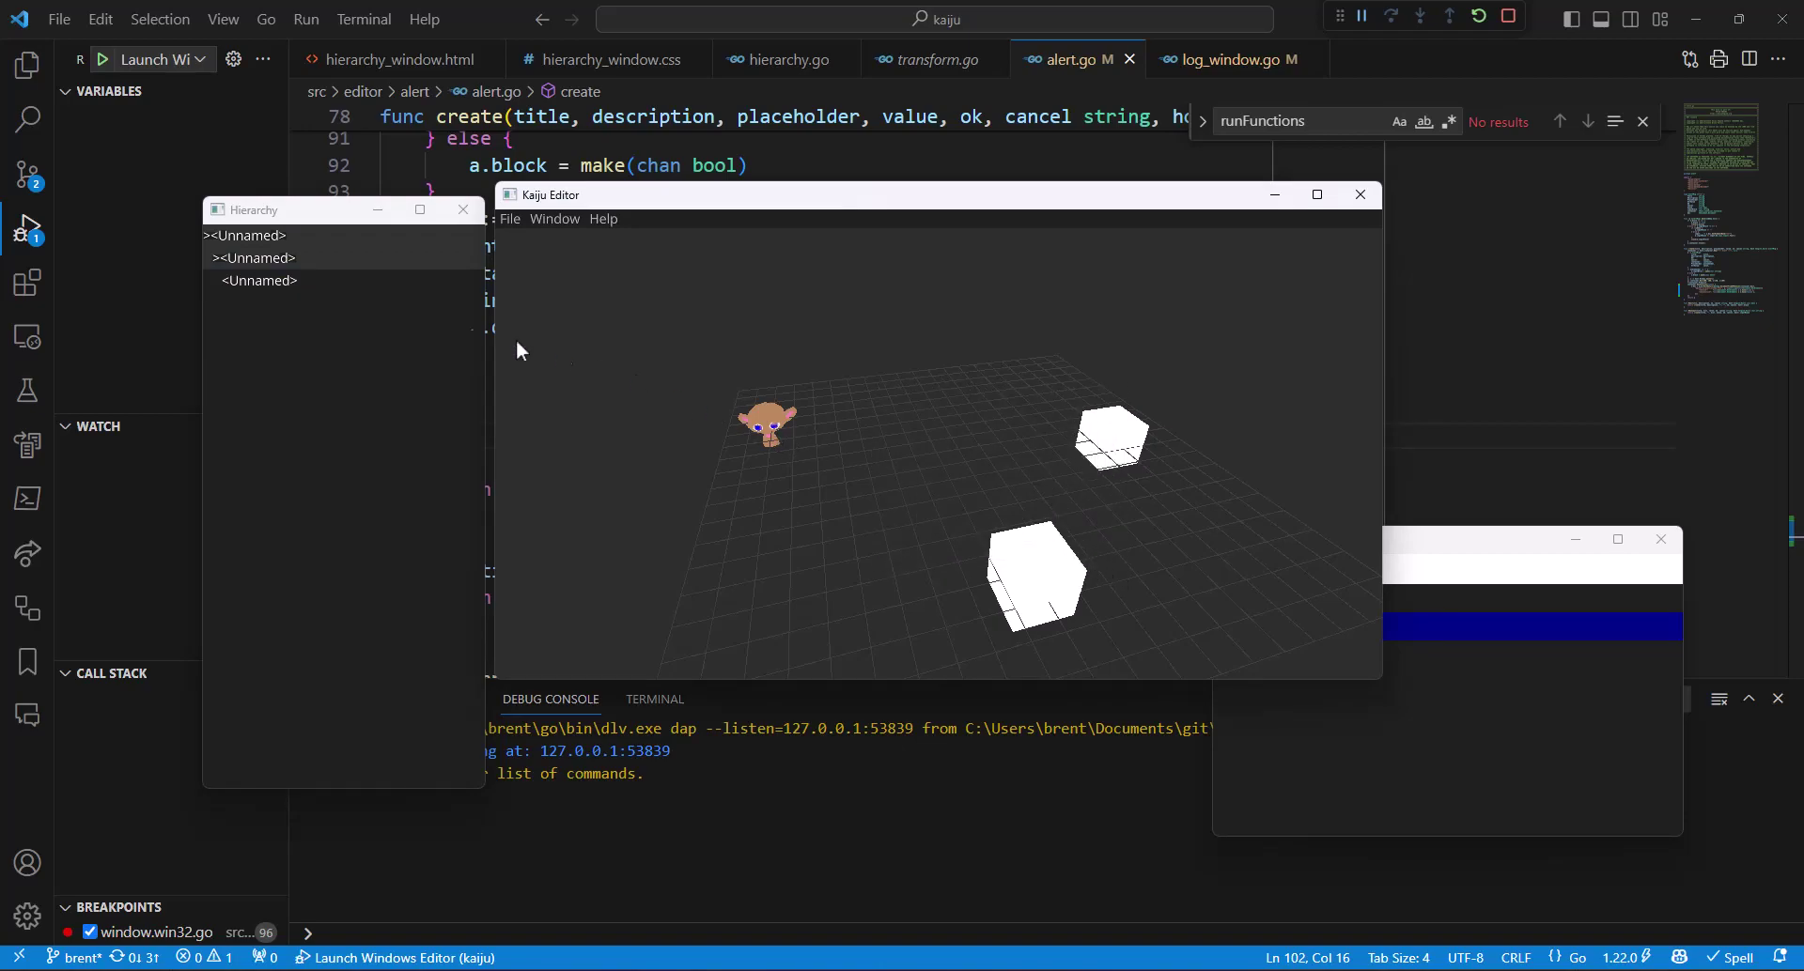
click(305, 280)
click(307, 255)
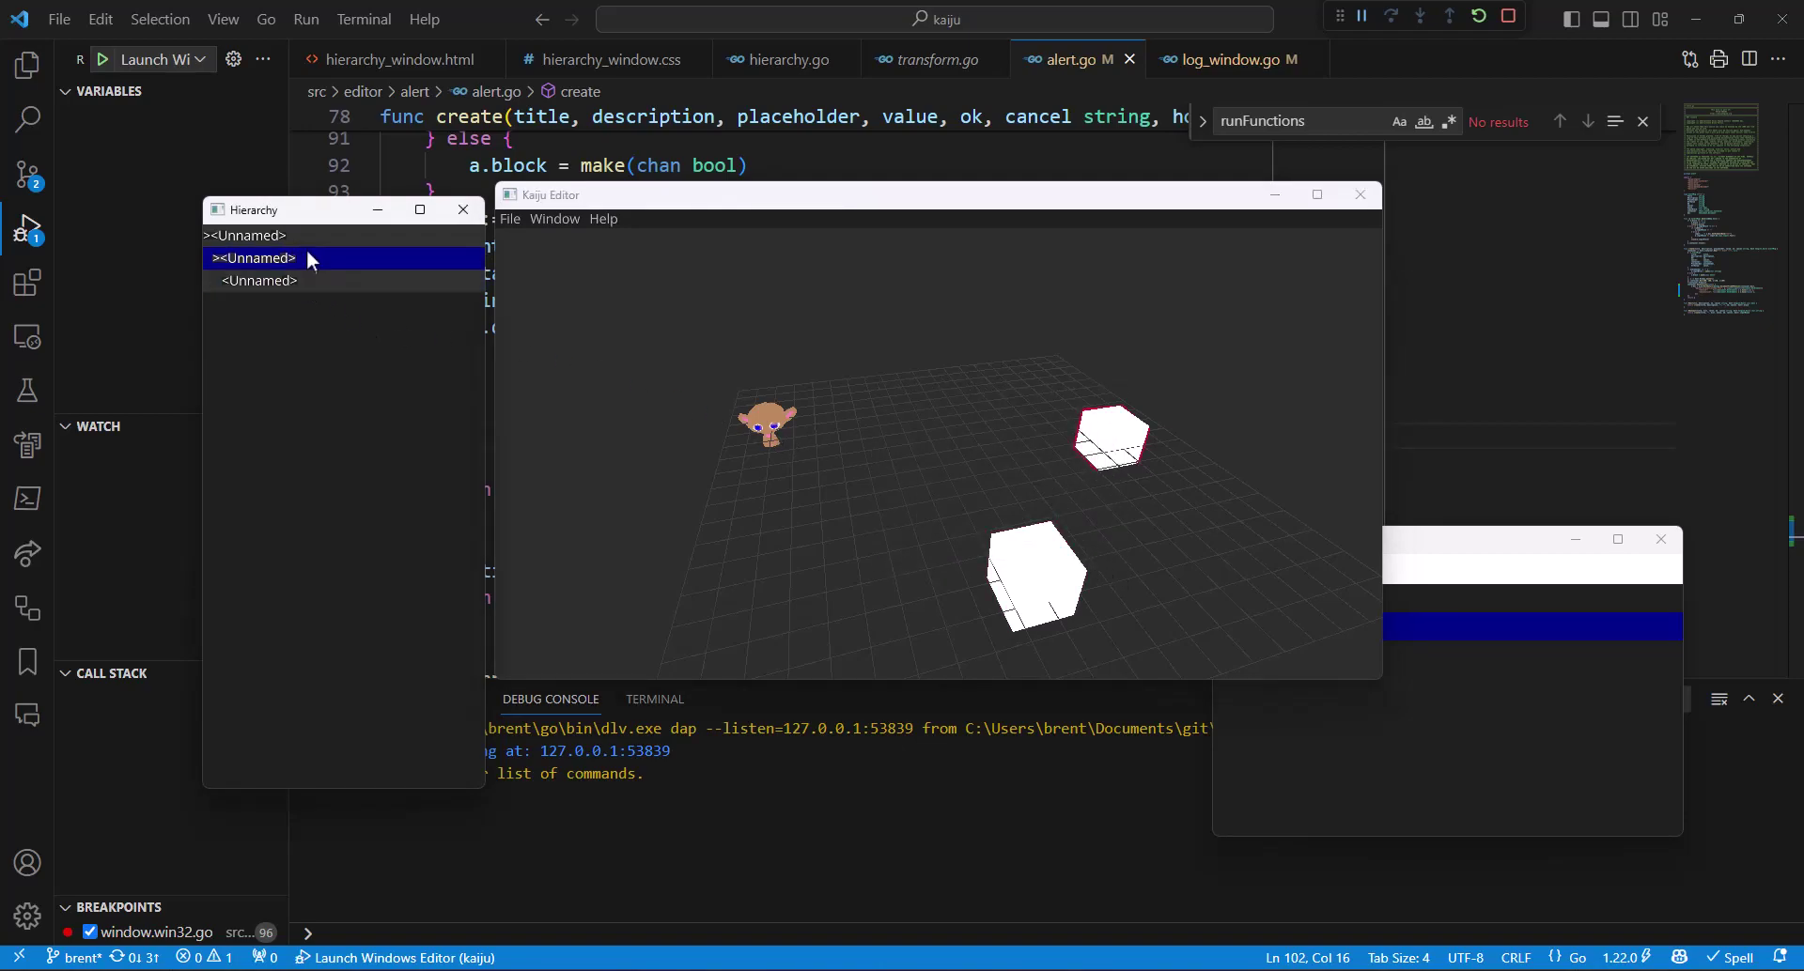
click(312, 235)
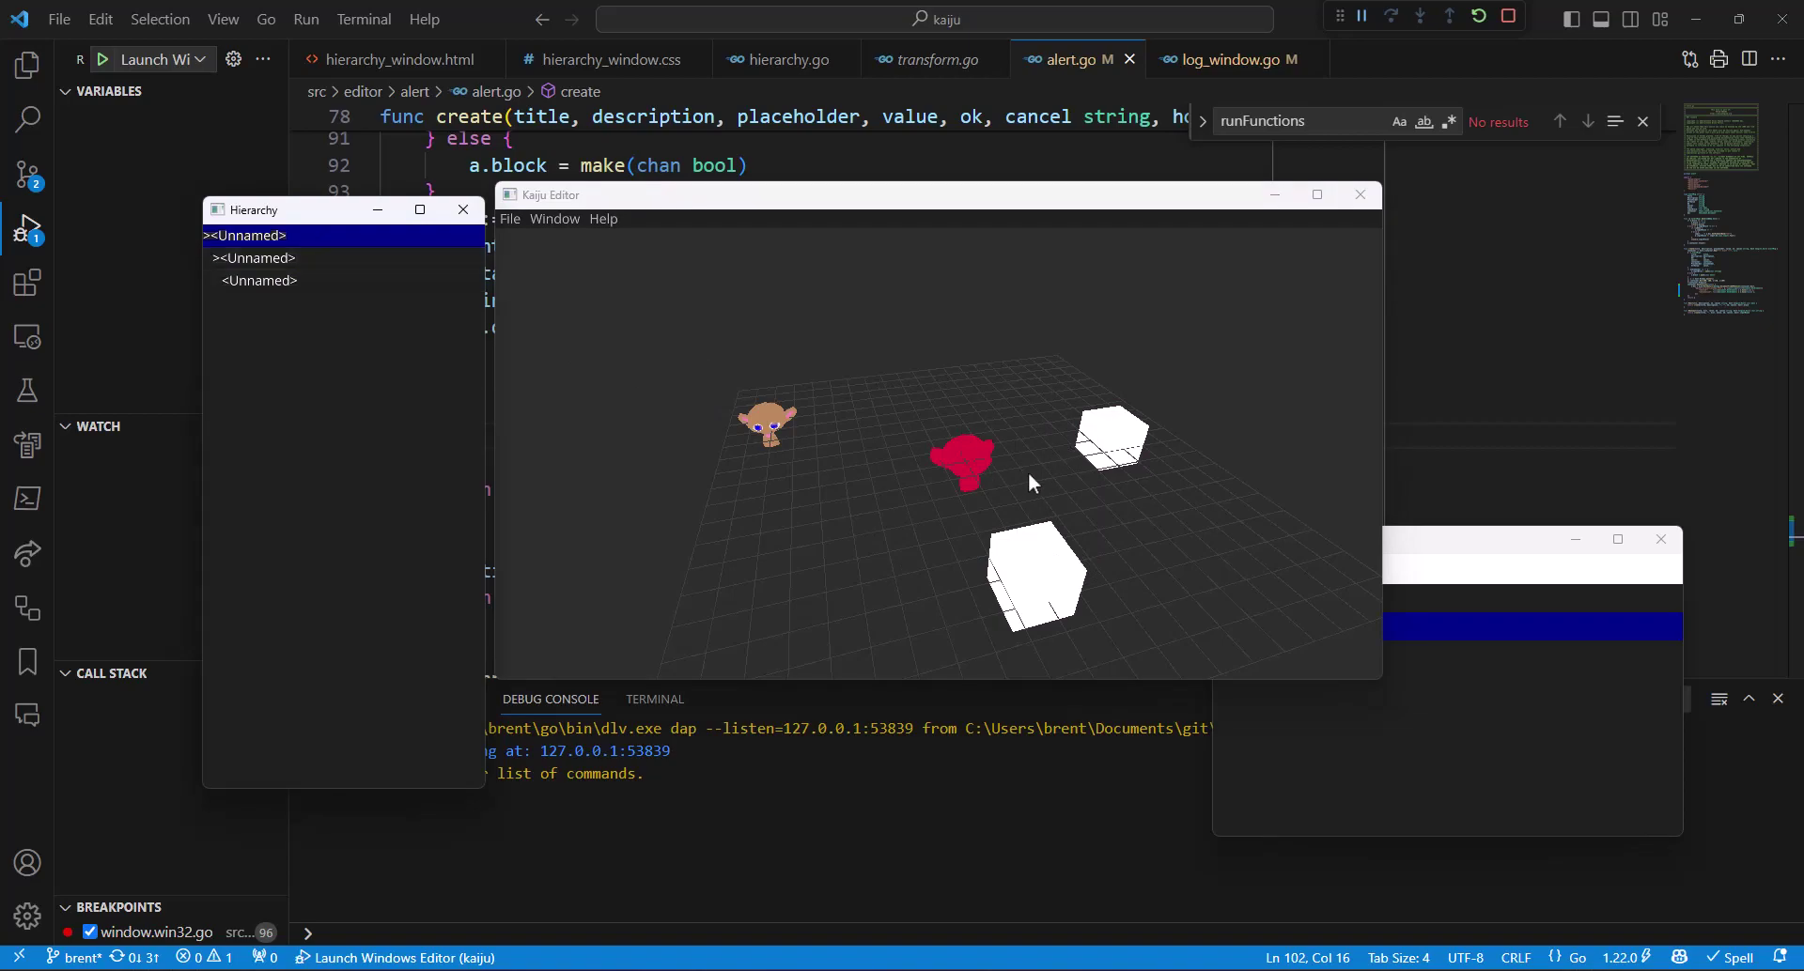
click(319, 261)
click(341, 286)
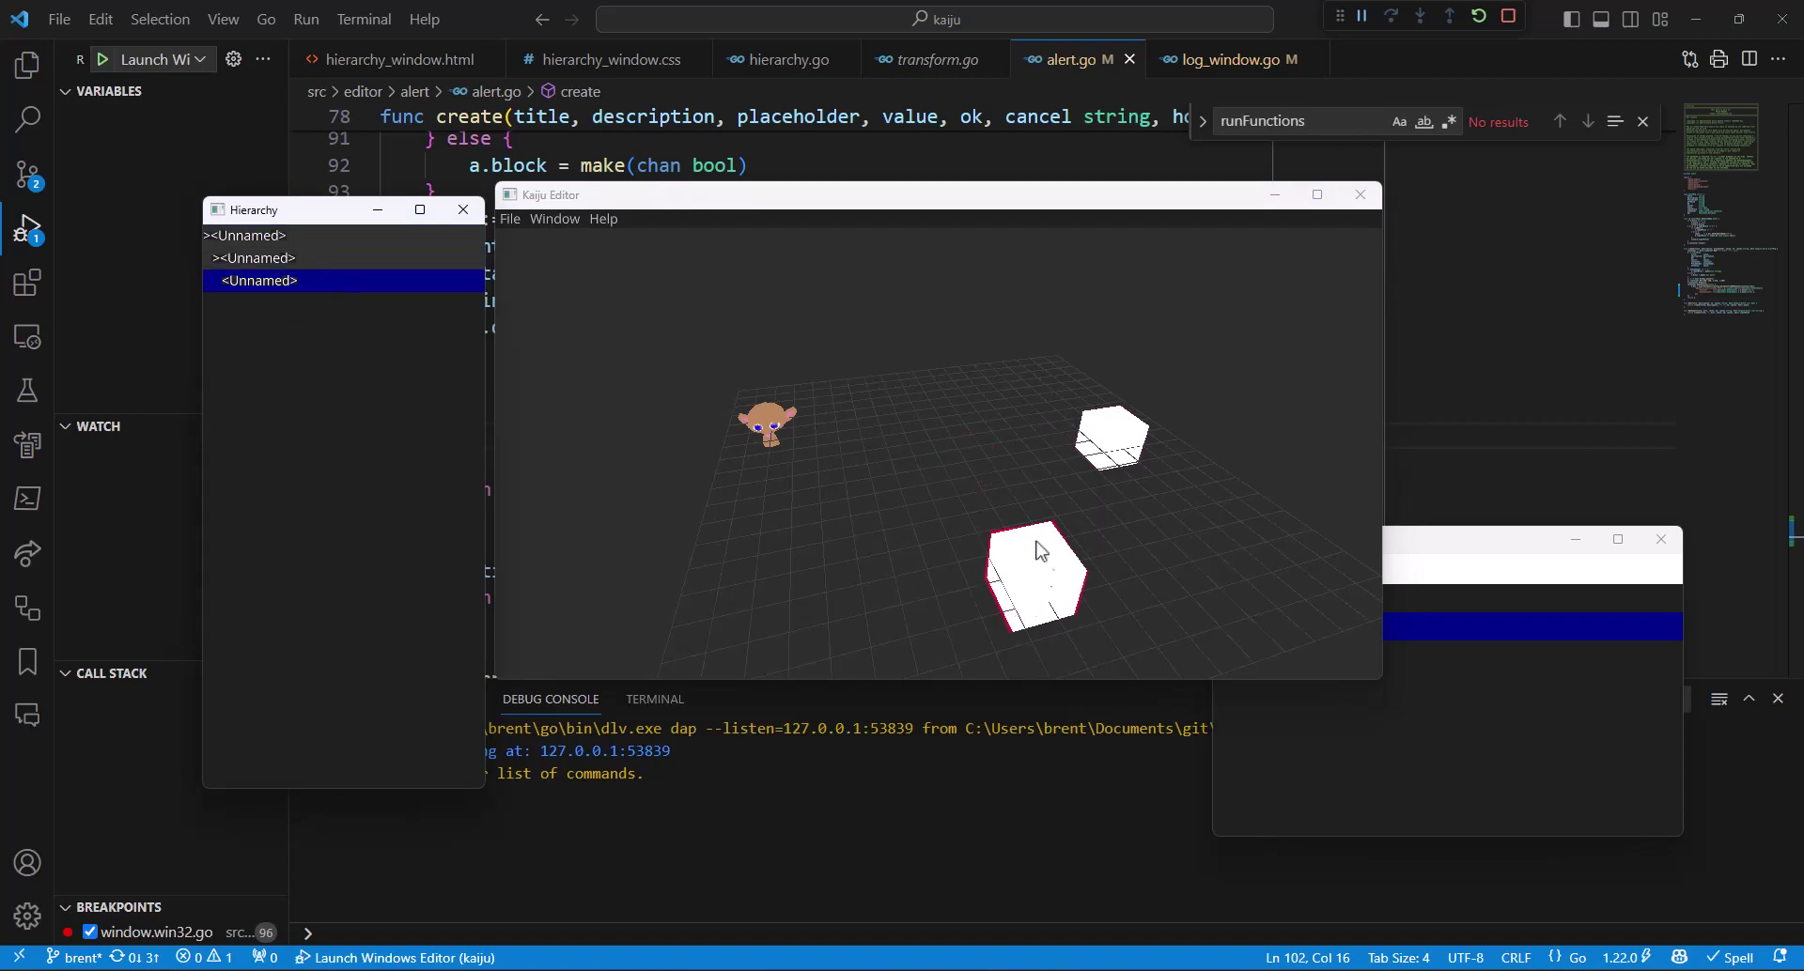
click(320, 261)
click(272, 235)
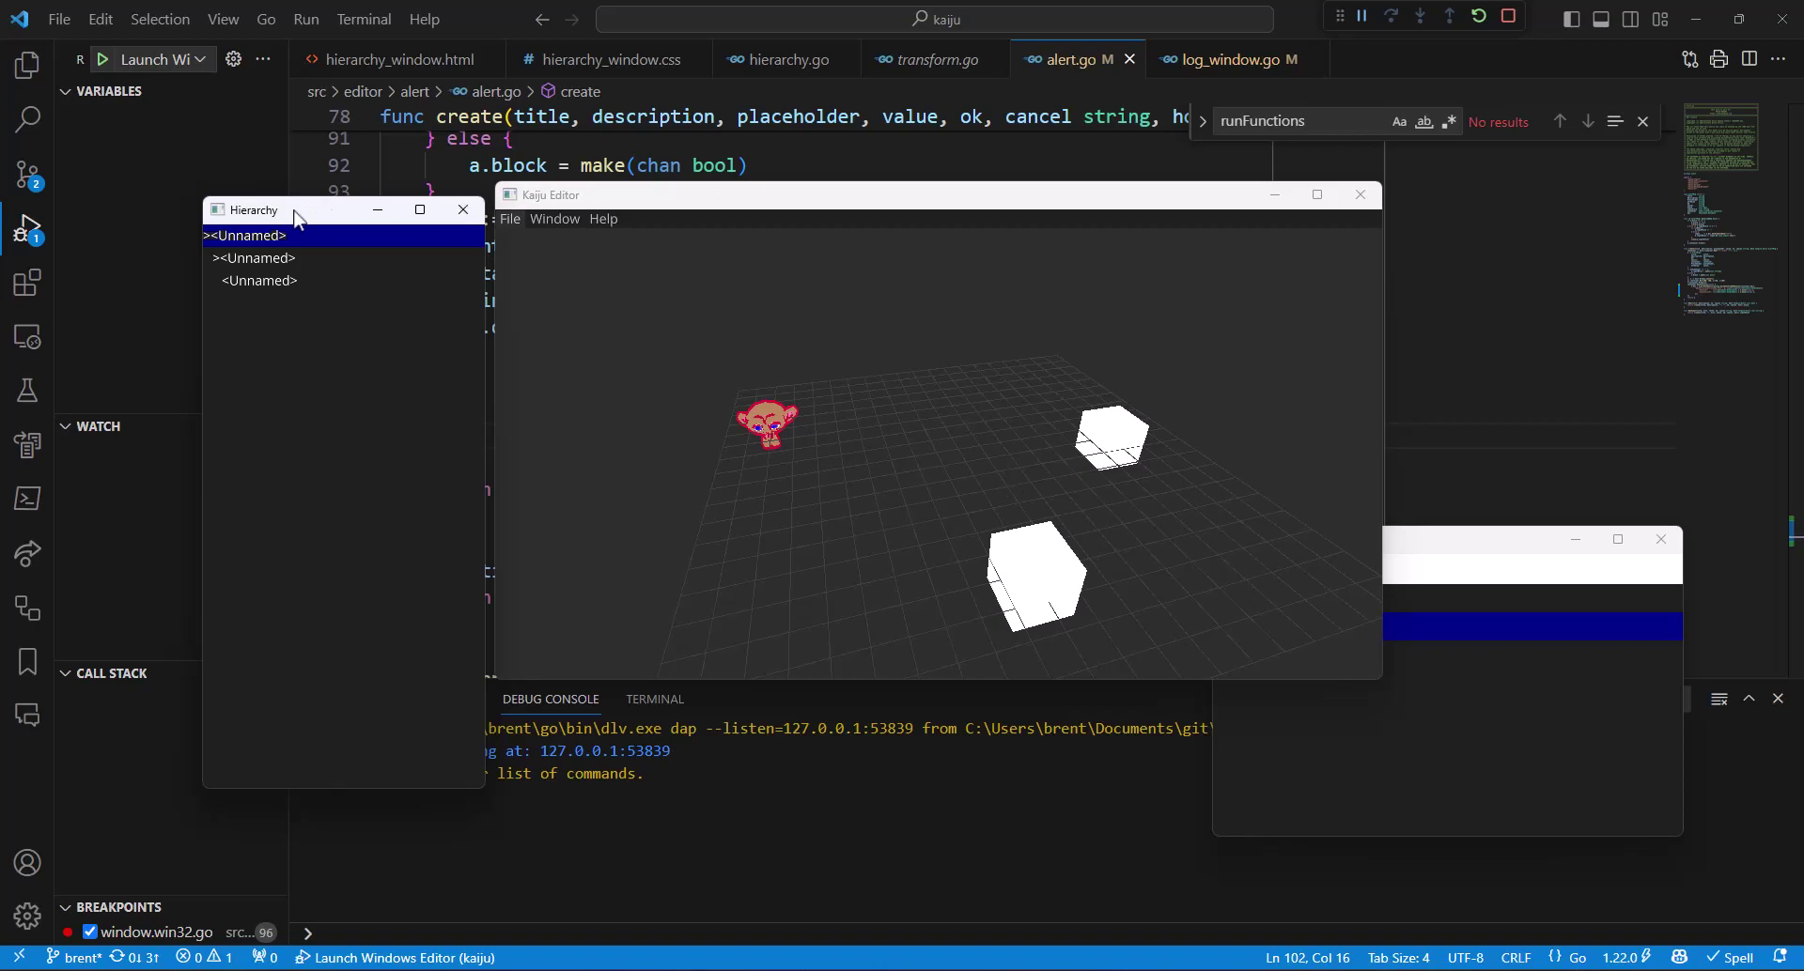
drag(865, 195, 865, 208)
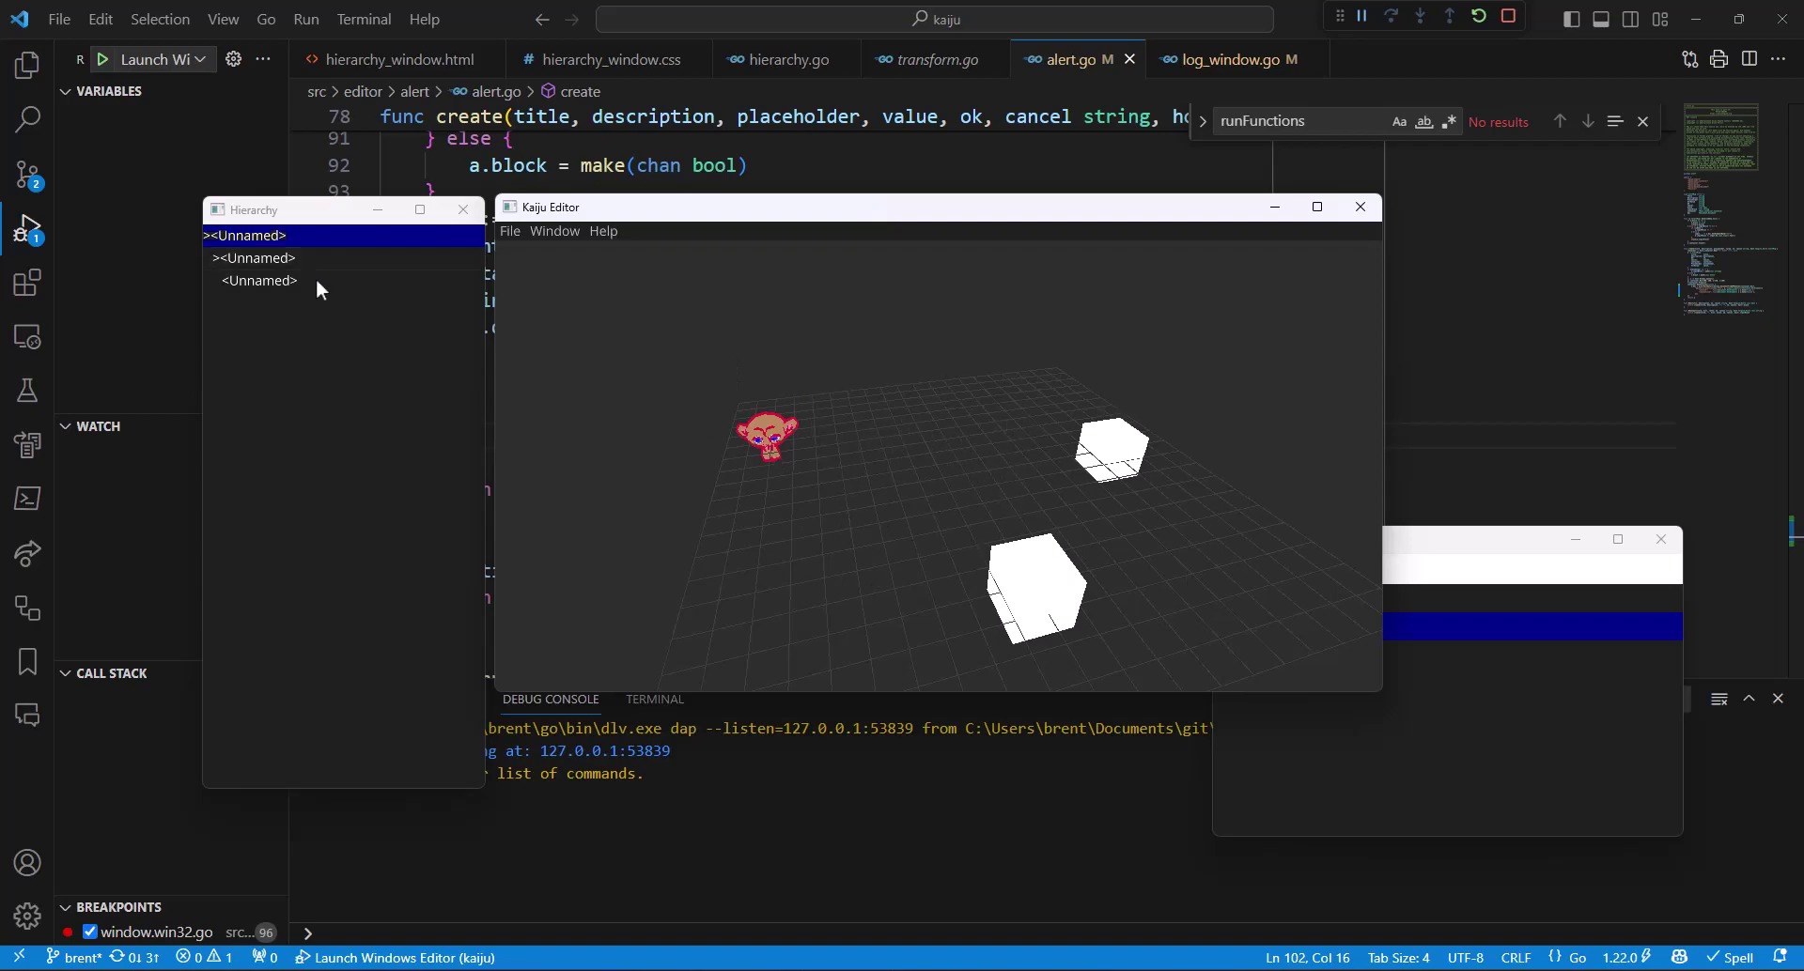
click(928, 453)
drag(851, 361, 989, 505)
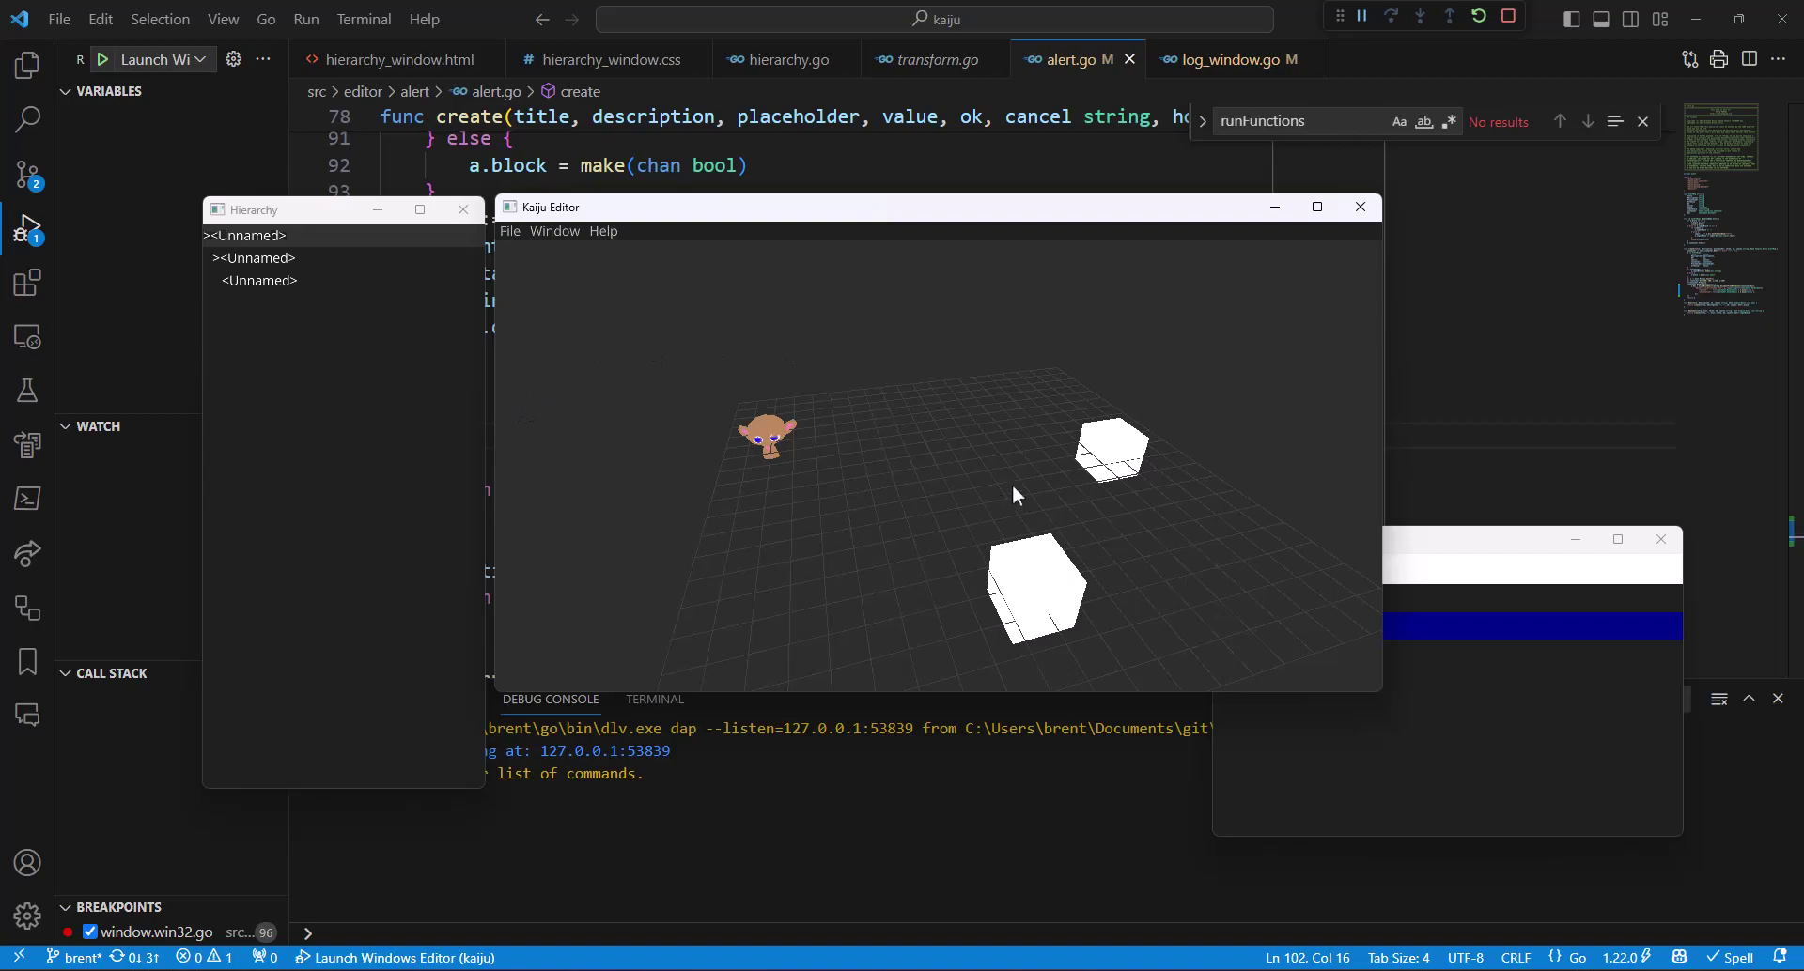
drag(886, 451, 645, 333)
click(887, 493)
drag(738, 380, 955, 533)
click(921, 477)
click(763, 432)
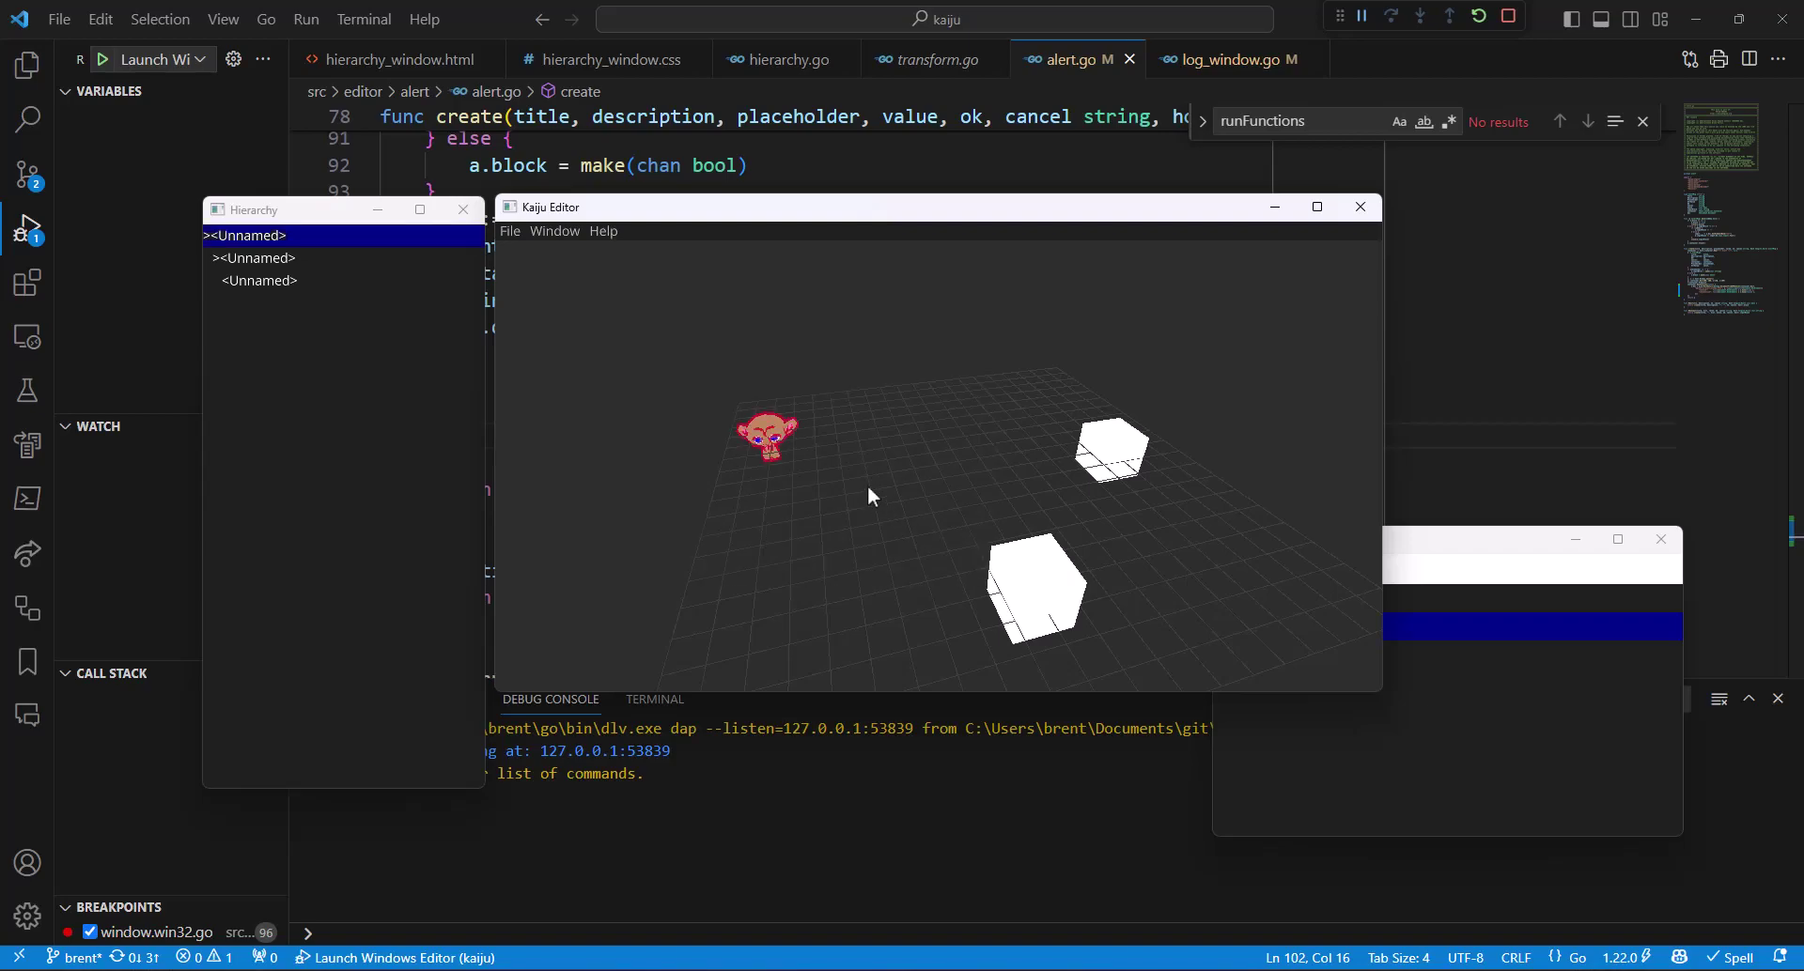